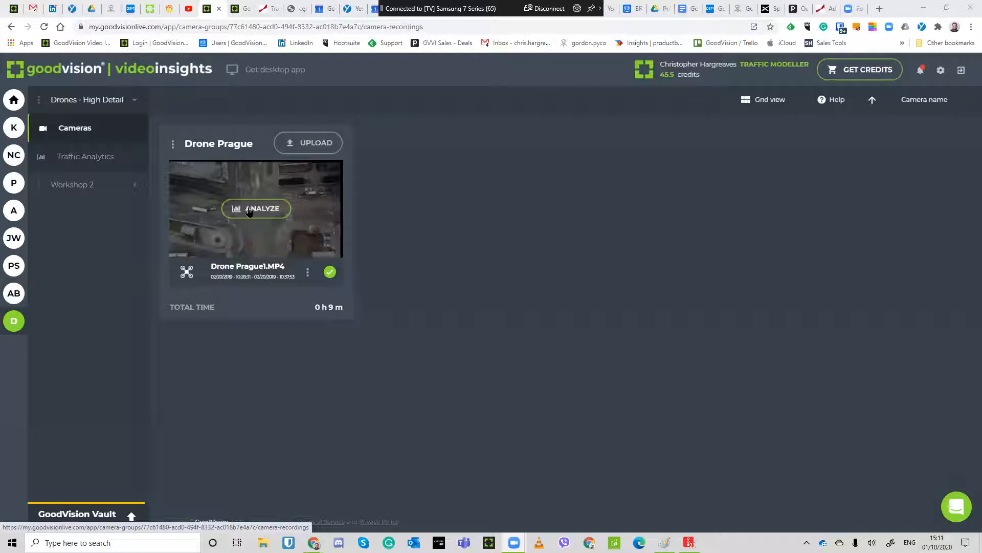
# Step: Open the traffic analysis scene for the Drone Prague1.MP4 recording
pyautogui.press('XF86AudioLowerVolume')
pyautogui.press('ctrl')
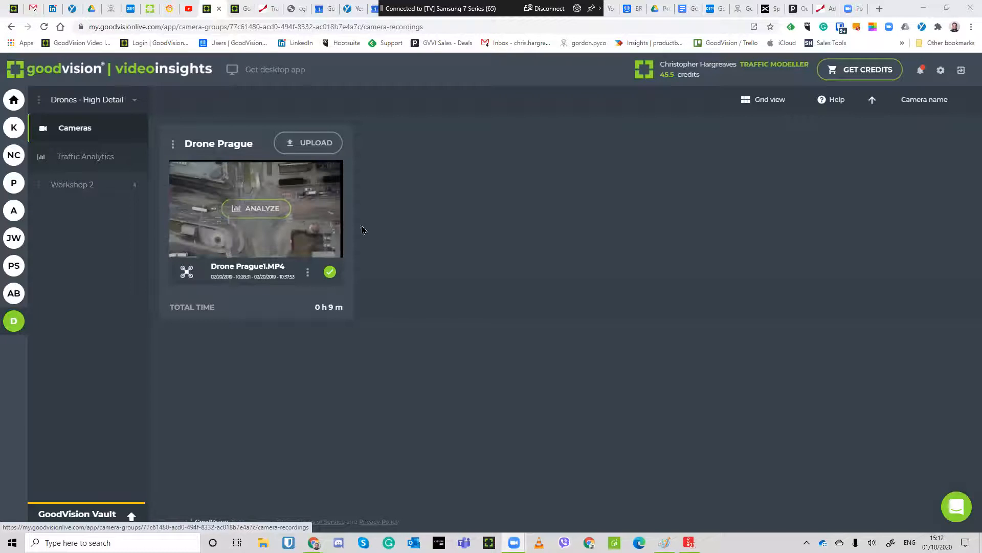
pyautogui.click(285, 215)
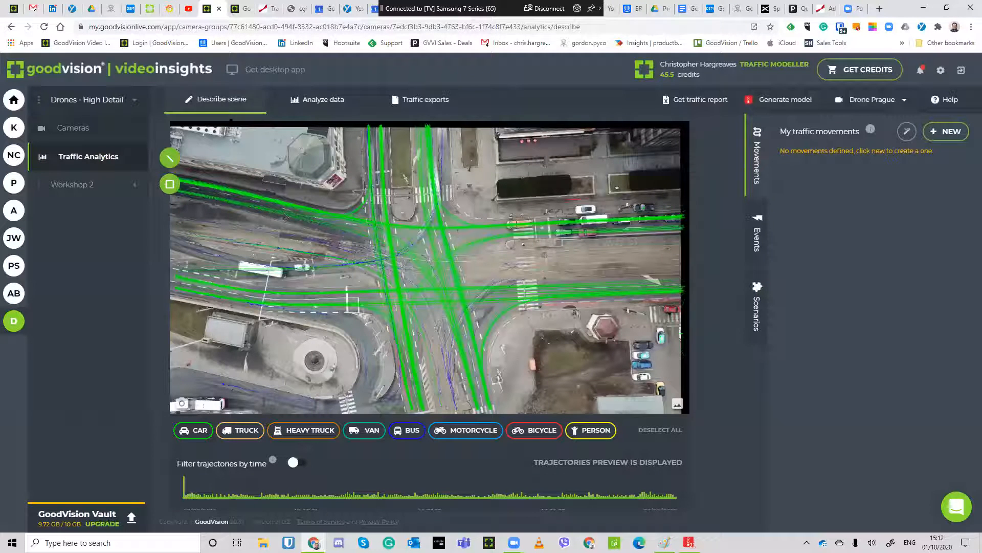
# Step: Draw a counting line across the intersection's northern arm and name it North
pyautogui.click(172, 158)
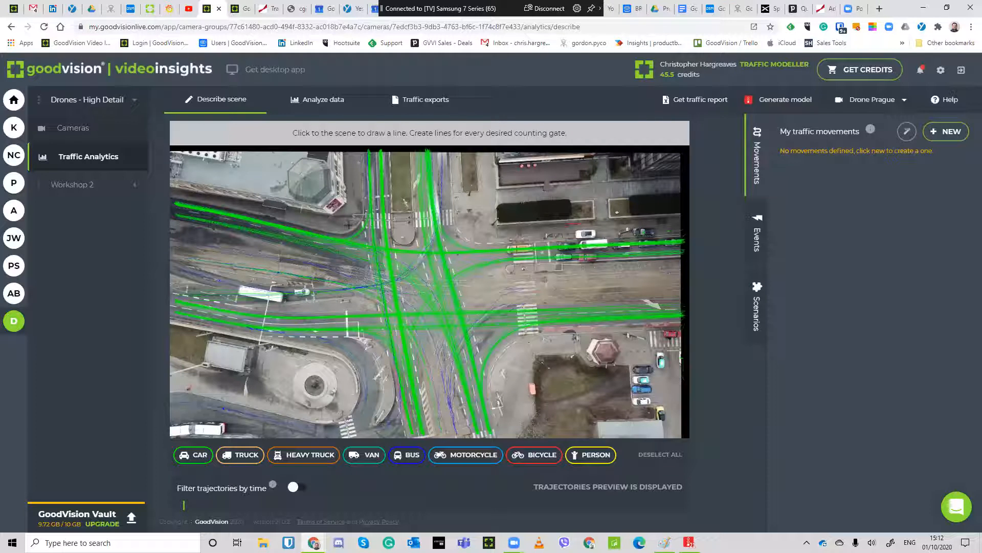
pyautogui.moveTo(348, 225); pyautogui.dragTo(467, 225)
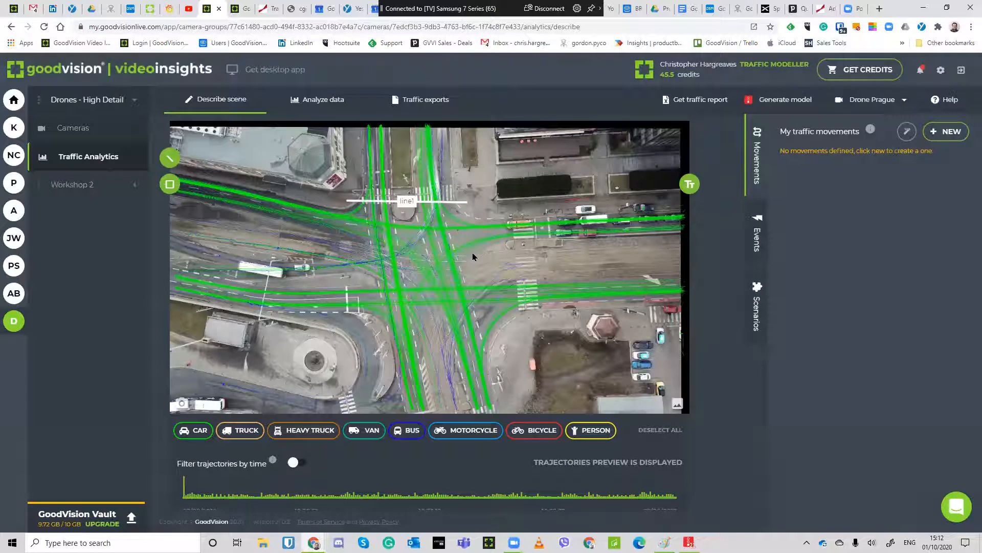
pyautogui.write('No')
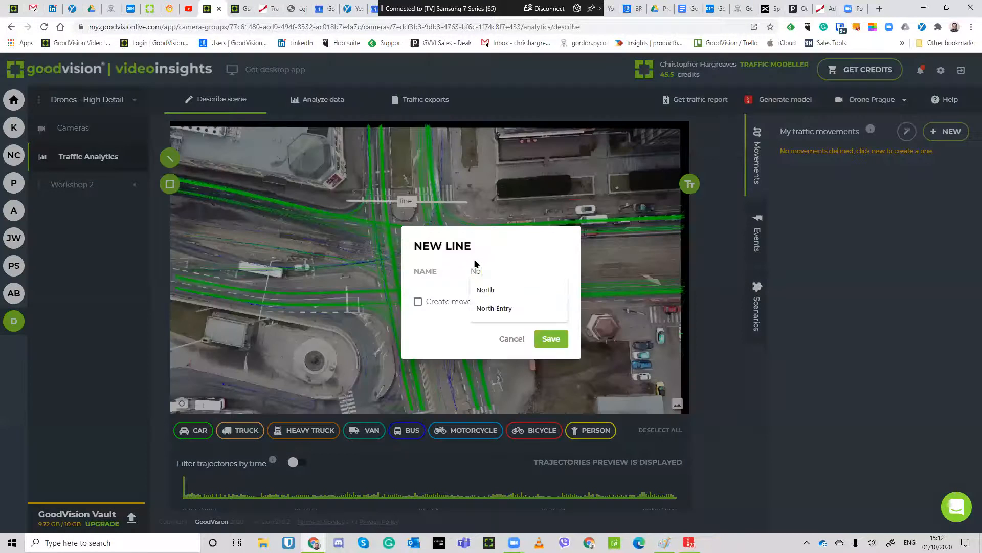
pyautogui.write('rth')
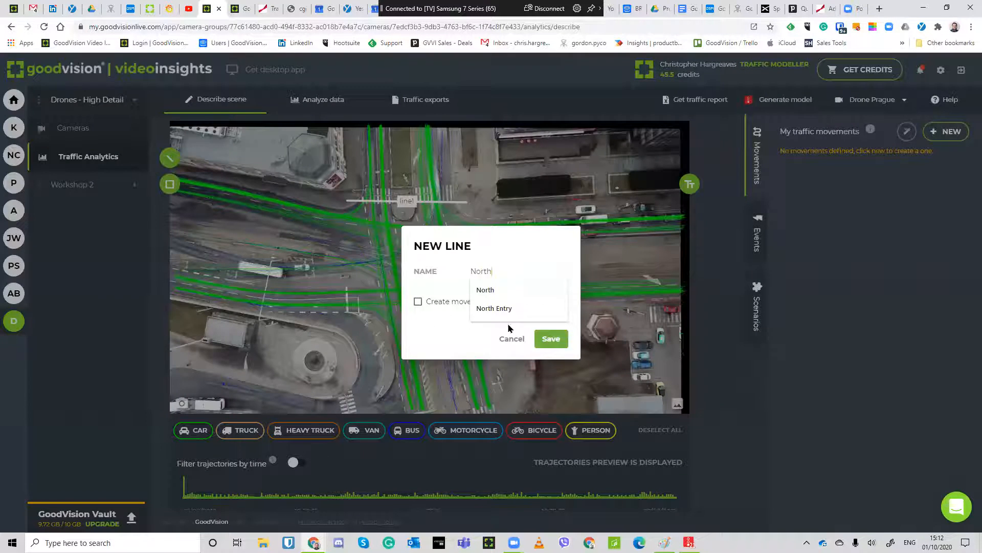
pyautogui.press('Return')
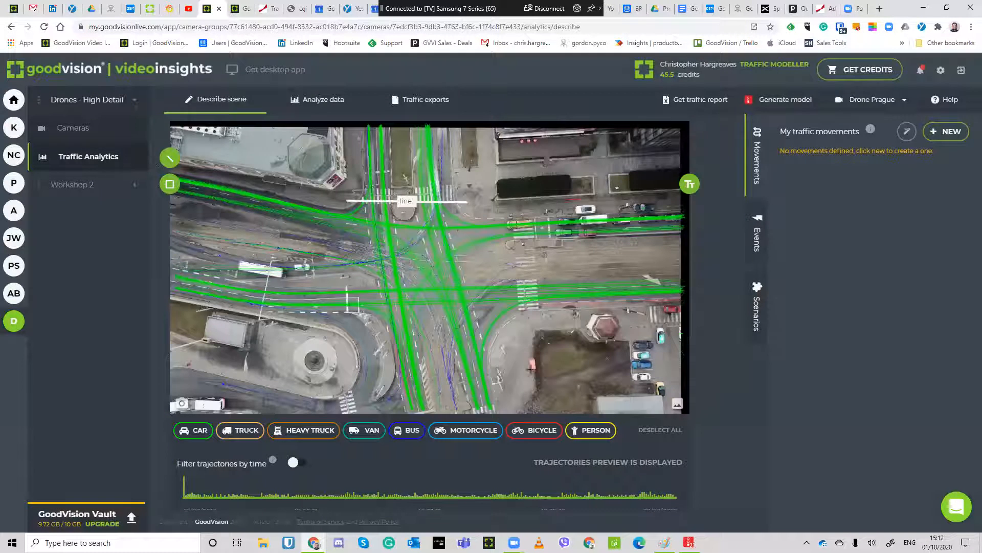
# Step: Draw a counting line across the eastern arm, starting at the North line's eastern end, and name it East
pyautogui.moveTo(471, 238); pyautogui.dragTo(485, 284)
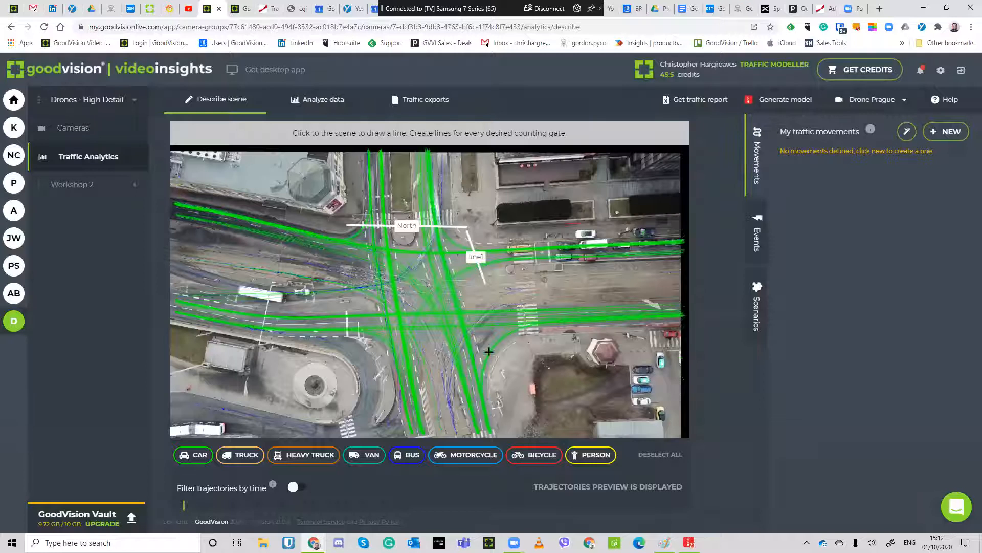
pyautogui.moveTo(497, 361); pyautogui.dragTo(496, 363)
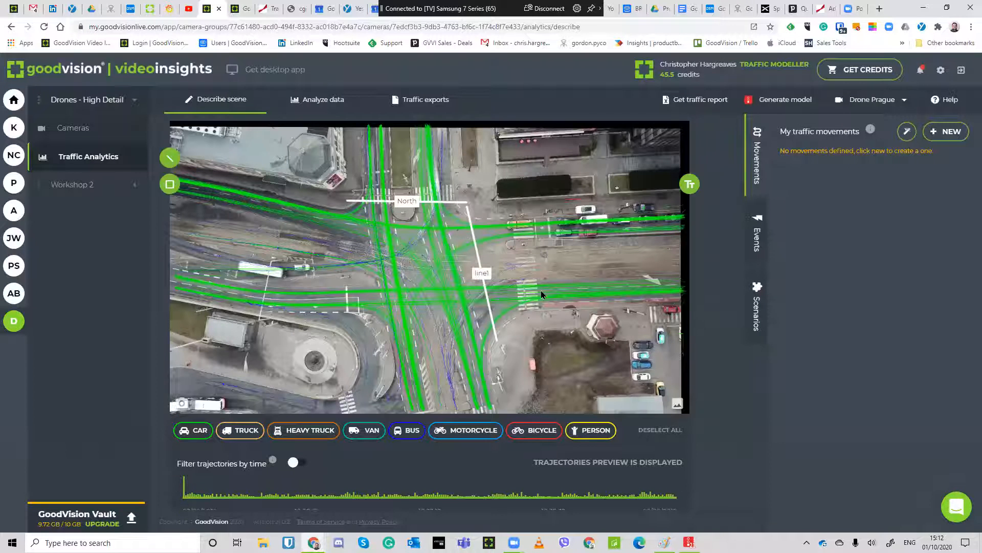
pyautogui.write('East')
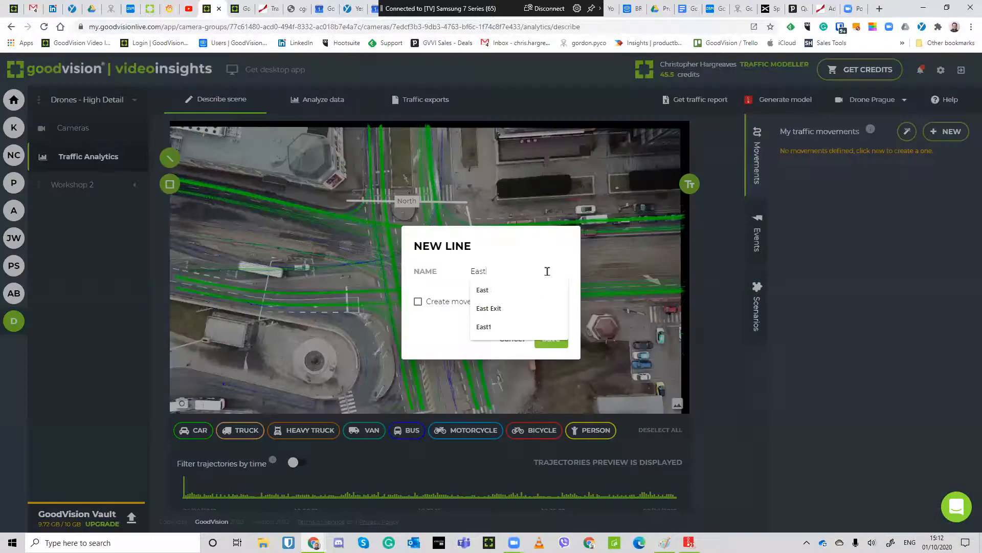
pyautogui.click(569, 257)
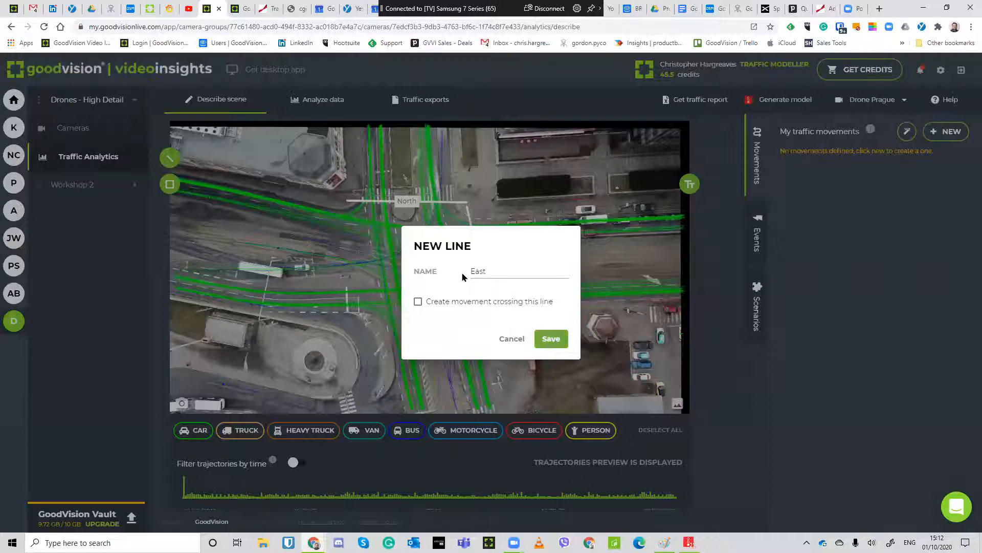
pyautogui.click(209, 251)
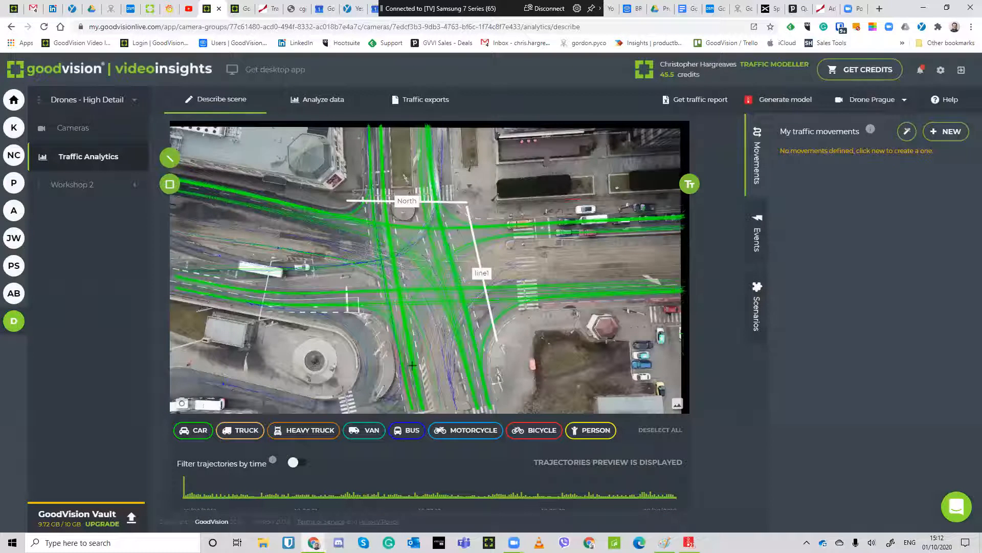
# Step: Draw a counting line across the southern arm, ending at the East line's lower end, and name it South
pyautogui.moveTo(368, 345)
pyautogui.mouseDown()
pyautogui.moveTo(516, 372)
pyautogui.moveTo(494, 368)
pyautogui.mouseUp()
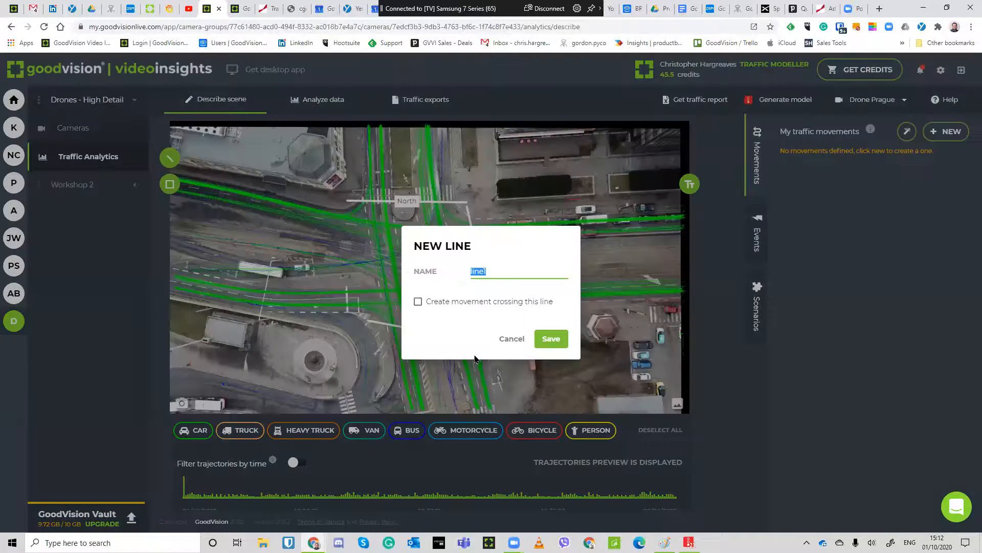
pyautogui.write('South')
pyautogui.click(548, 338)
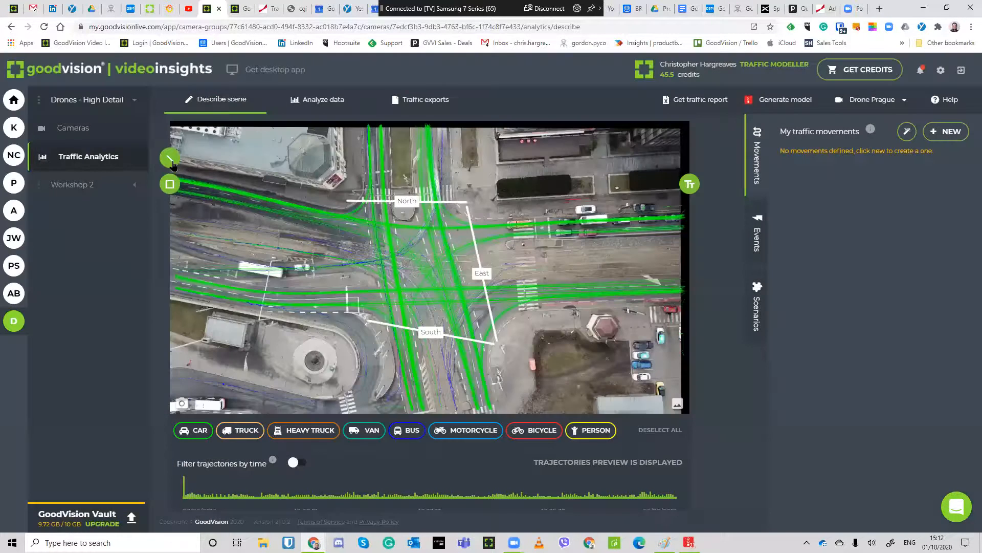
# Step: Draw a counting line across the western arm between the North and South lines and name it West
pyautogui.click(172, 161)
pyautogui.moveTo(343, 227)
pyautogui.mouseDown()
pyautogui.moveTo(349, 325)
pyautogui.moveTo(361, 343)
pyautogui.mouseUp()
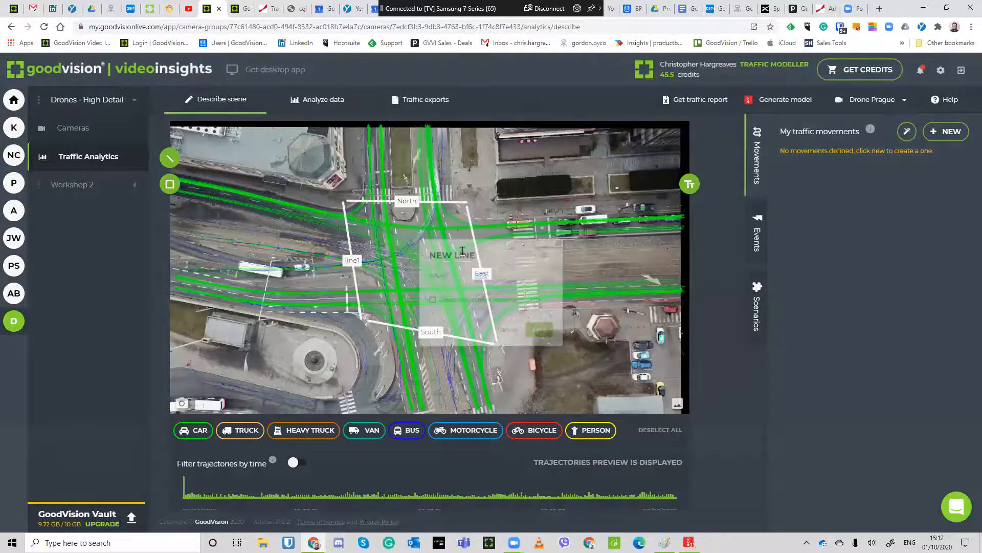
pyautogui.write('West')
pyautogui.click(551, 339)
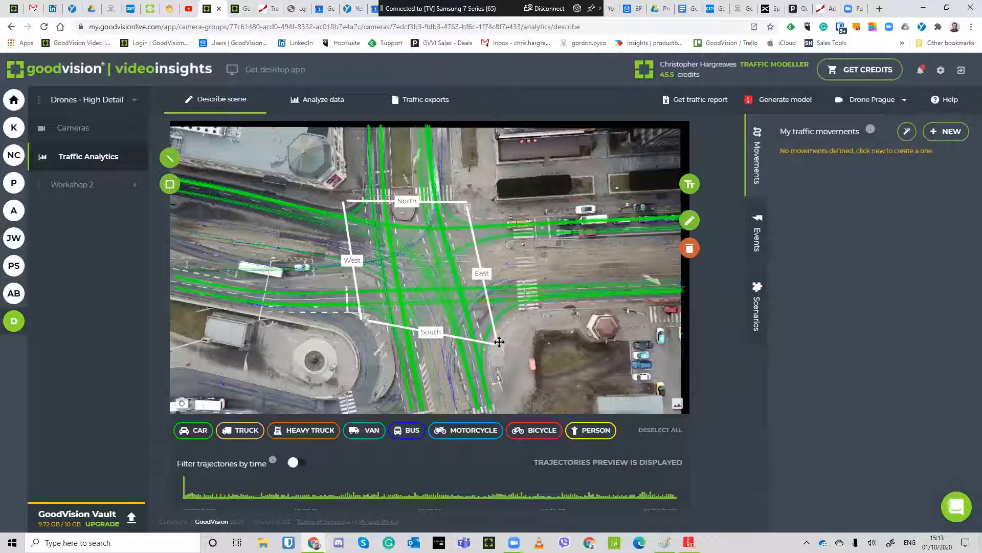
# Step: Adjust the ends of the four counting lines, shifting West inward, levelling South and extending North slightly eastward
pyautogui.moveTo(500, 342); pyautogui.dragTo(491, 336)
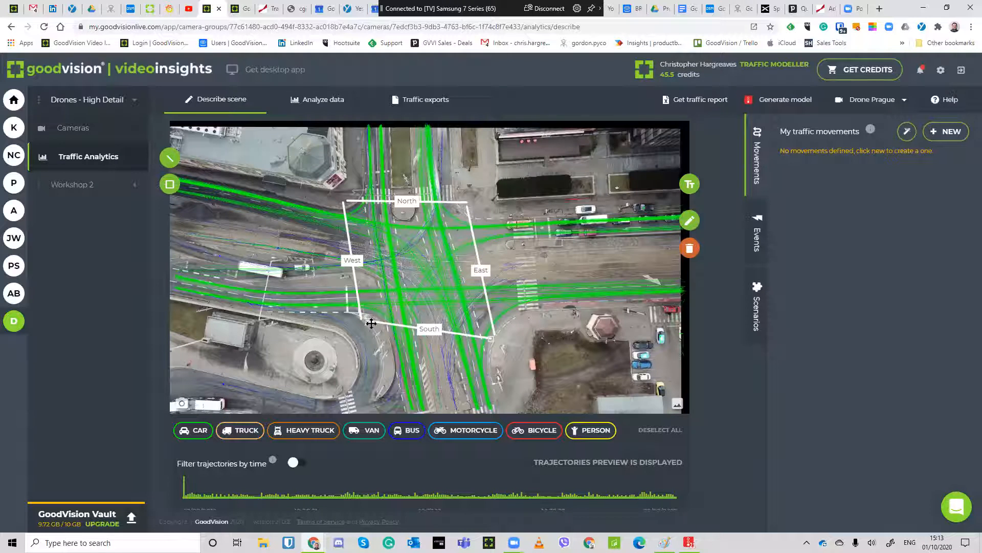
pyautogui.moveTo(368, 322)
pyautogui.mouseDown()
pyautogui.moveTo(381, 340)
pyautogui.moveTo(365, 309)
pyautogui.moveTo(377, 335)
pyautogui.mouseUp()
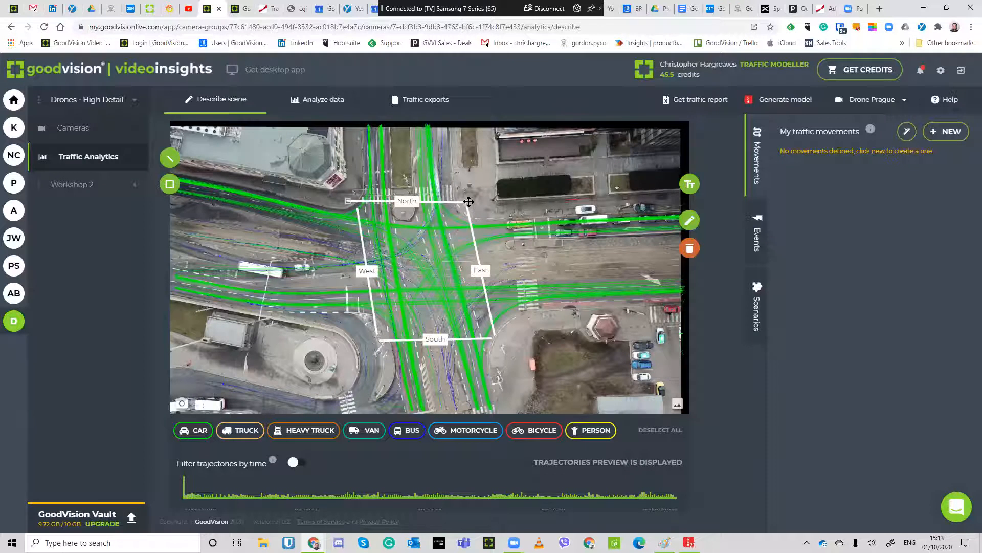
pyautogui.moveTo(469, 201); pyautogui.dragTo(473, 198)
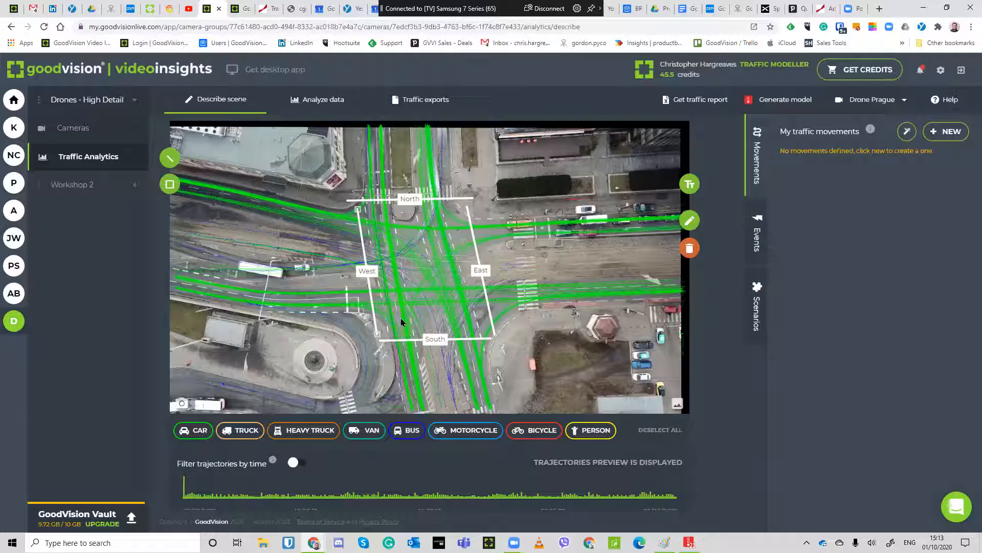
# Step: Create a West -> East traffic movement crossing the West and East lines, with a distance of 36 metres
pyautogui.click(946, 137)
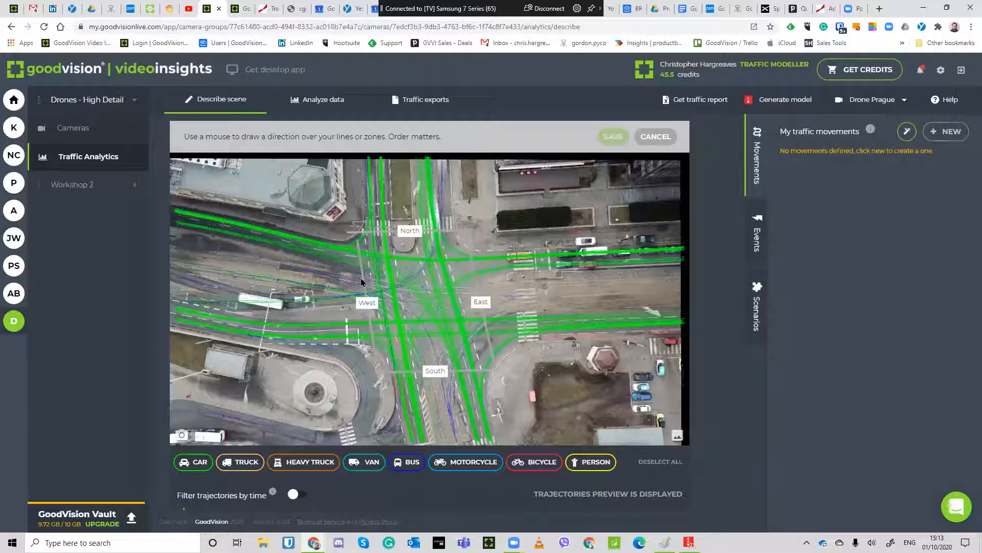
pyautogui.moveTo(334, 267); pyautogui.dragTo(490, 278)
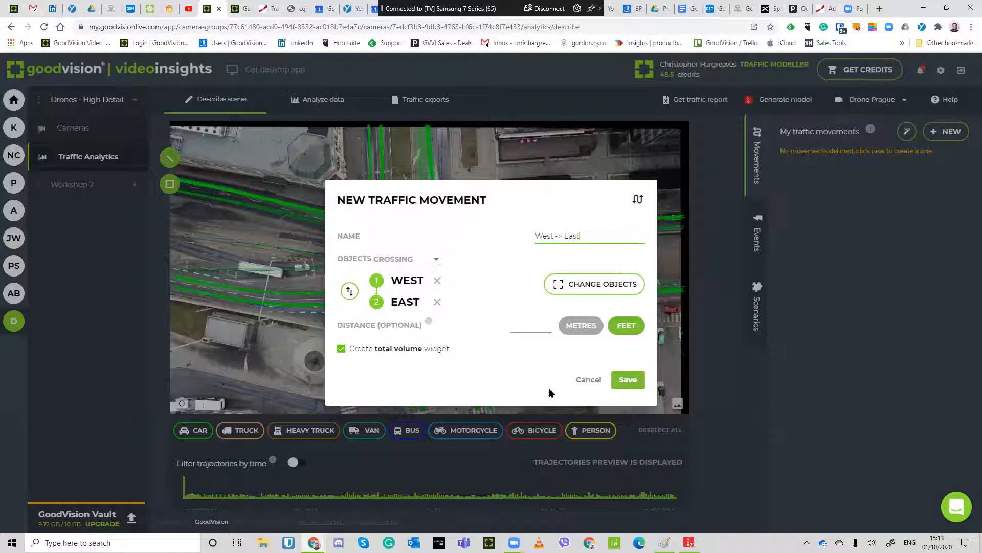
pyautogui.click(581, 325)
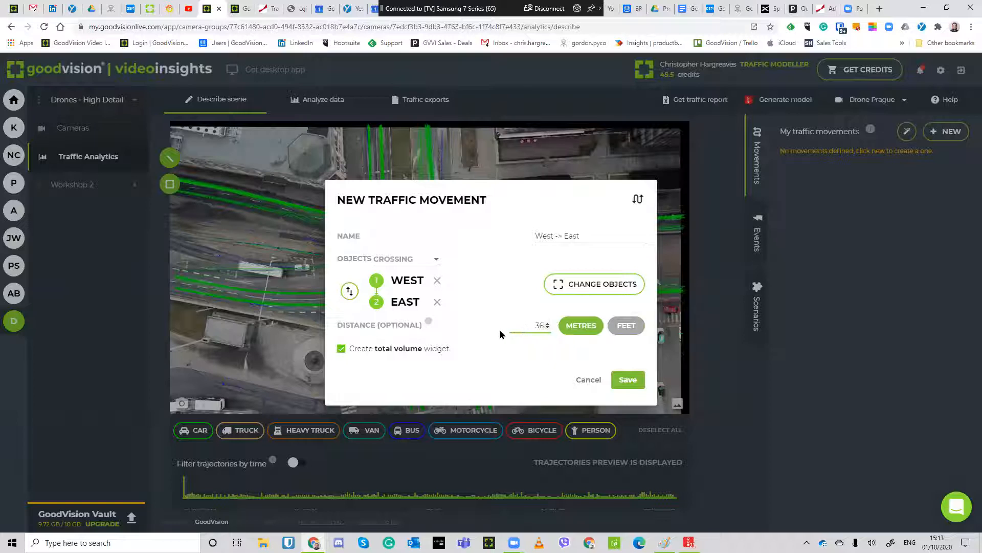
pyautogui.click(632, 386)
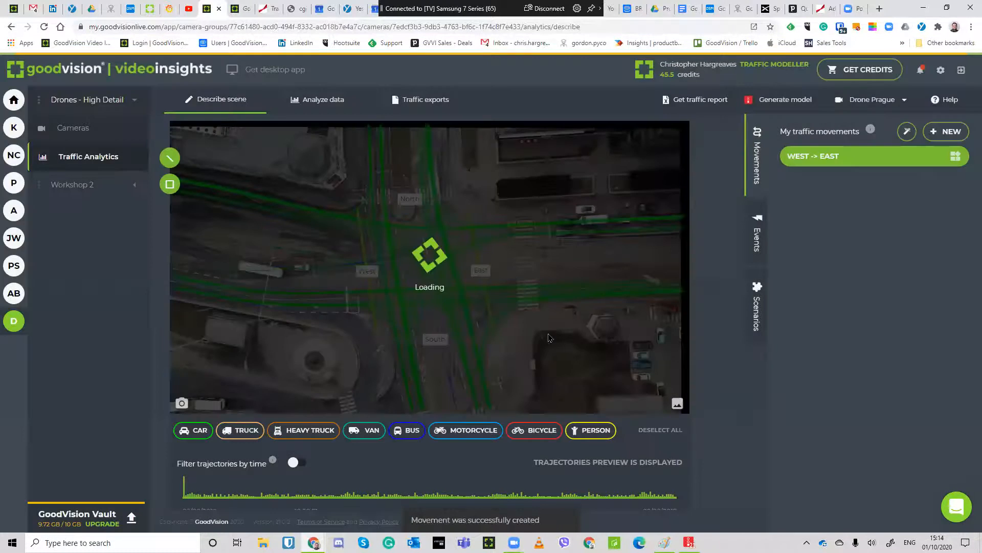
# Step: Set the West -> East movement's distance to 34 metres and save it
pyautogui.click(913, 157)
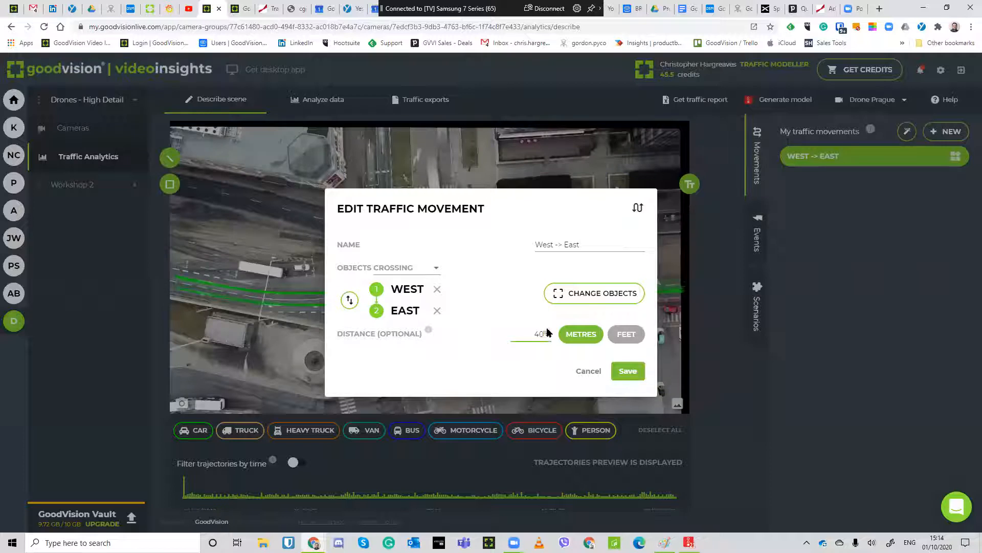
pyautogui.click(548, 337)
pyautogui.click(627, 372)
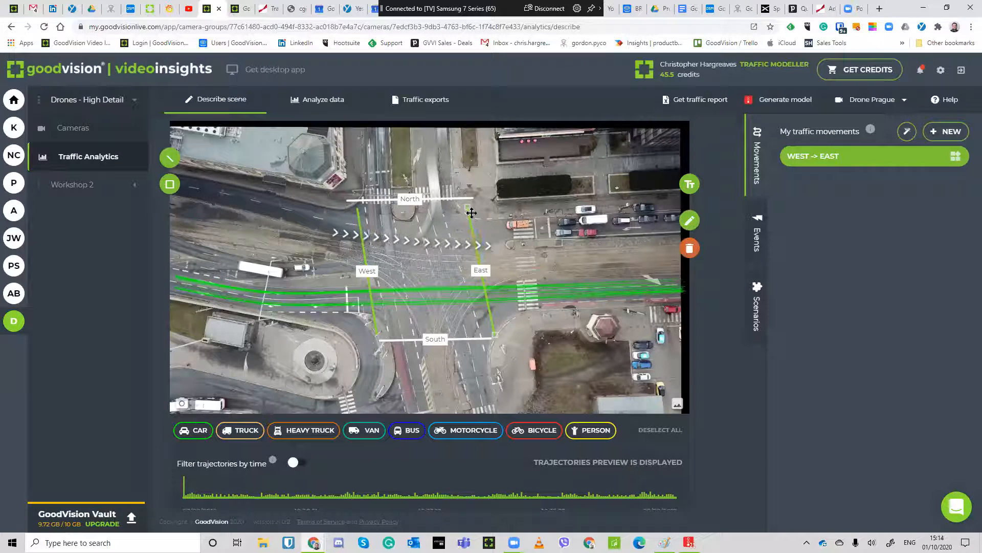
# Step: Move the East line's upper end outward and shift the West line outward to the western stop line
pyautogui.moveTo(470, 219); pyautogui.dragTo(482, 217)
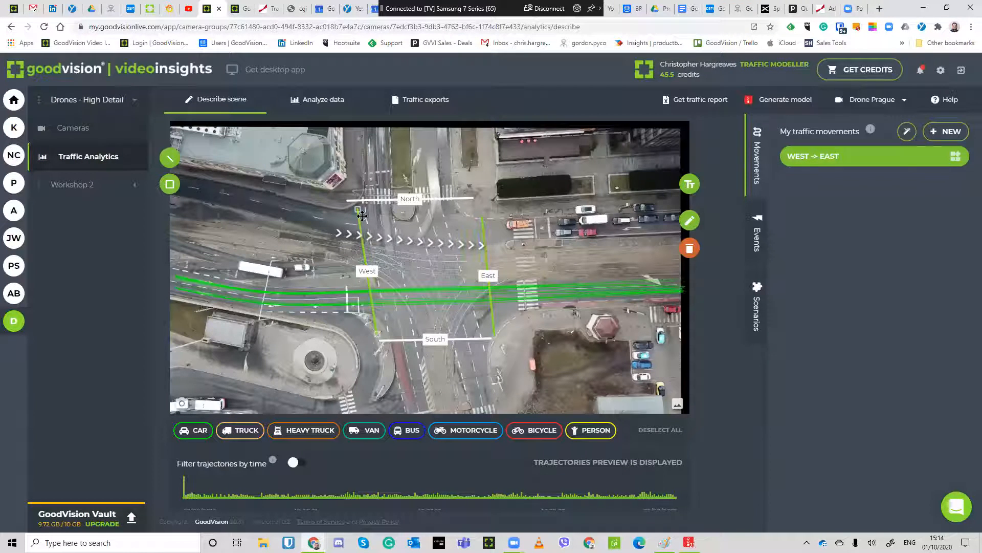
pyautogui.moveTo(362, 225); pyautogui.dragTo(346, 219)
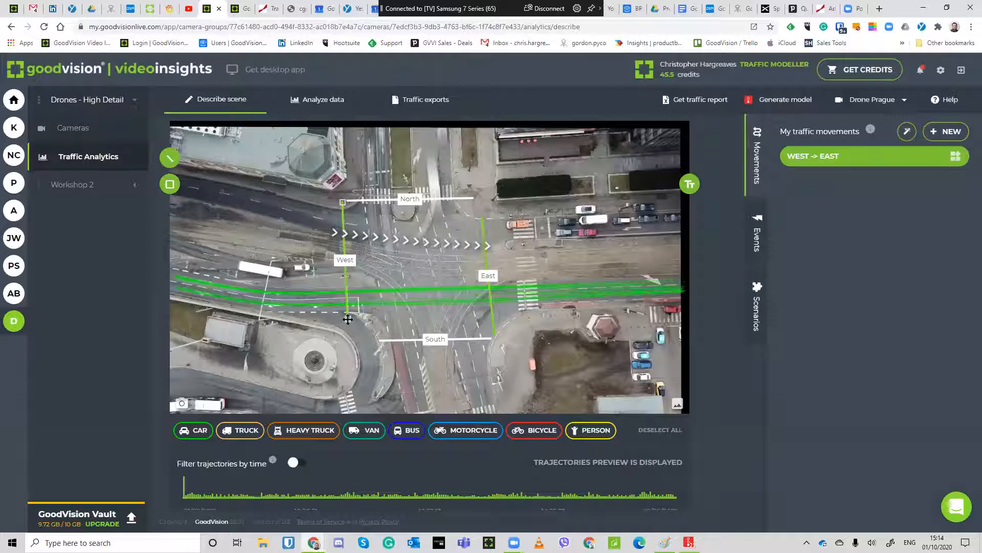
pyautogui.click(346, 317)
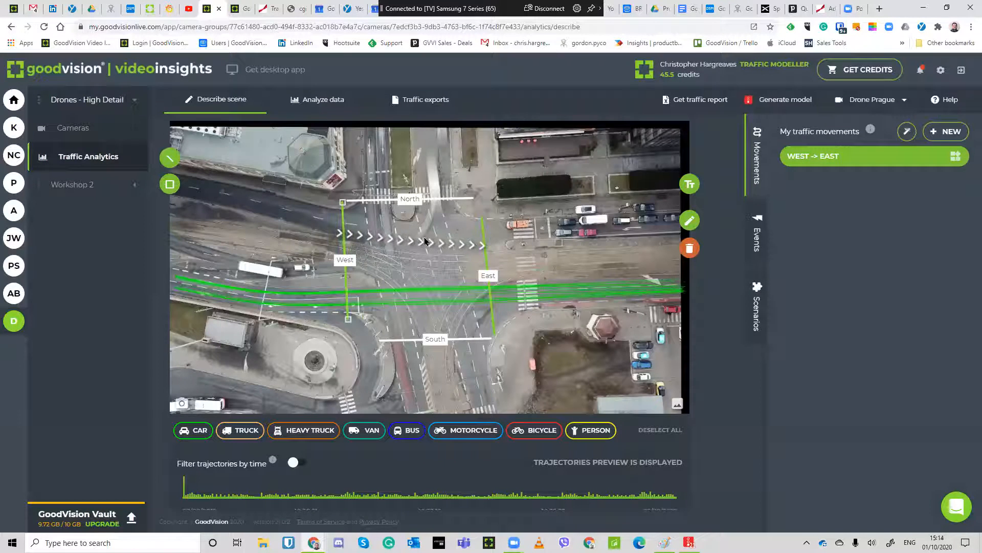
# Step: Edit the West -> East movement's distance in metres for the repositioned lines and save the movement
pyautogui.click(928, 161)
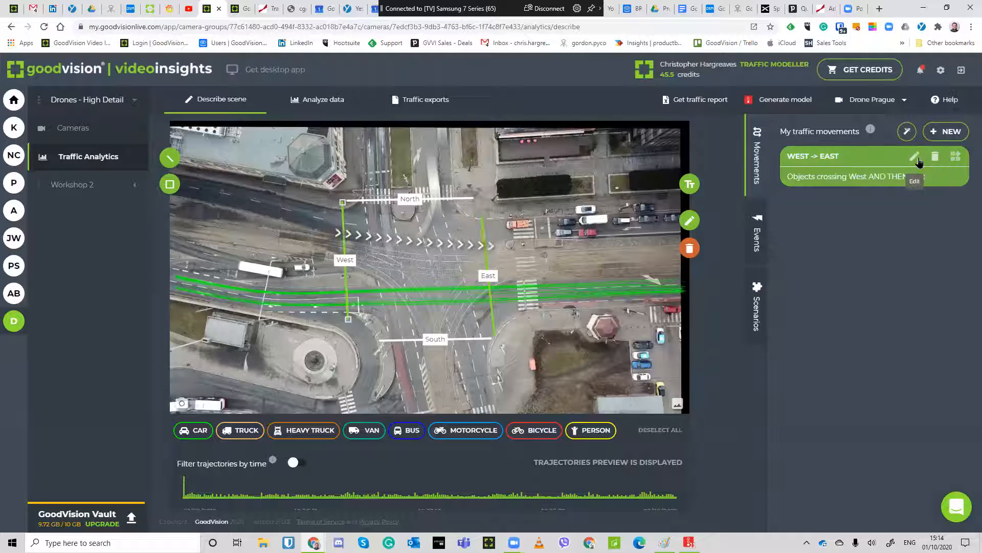
pyautogui.click(915, 160)
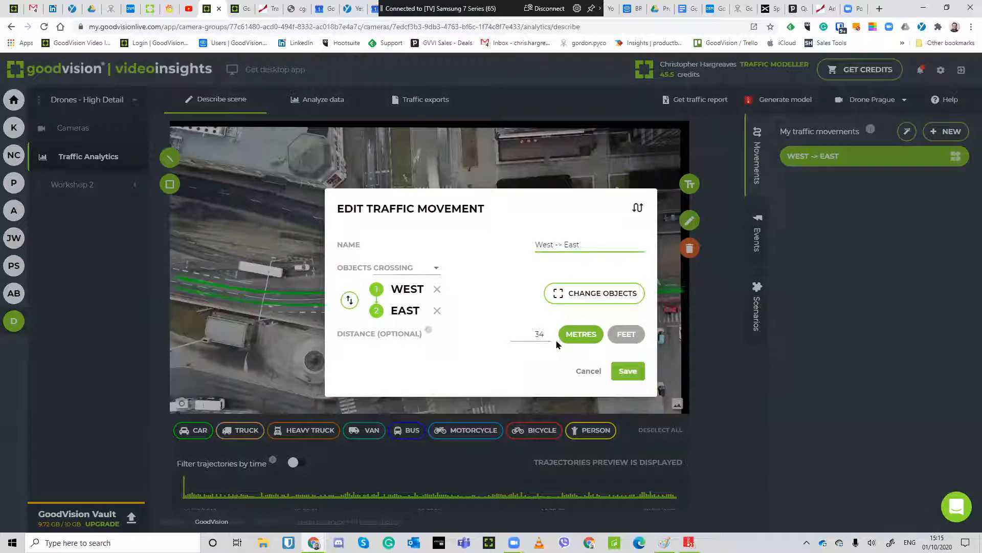
pyautogui.click(629, 373)
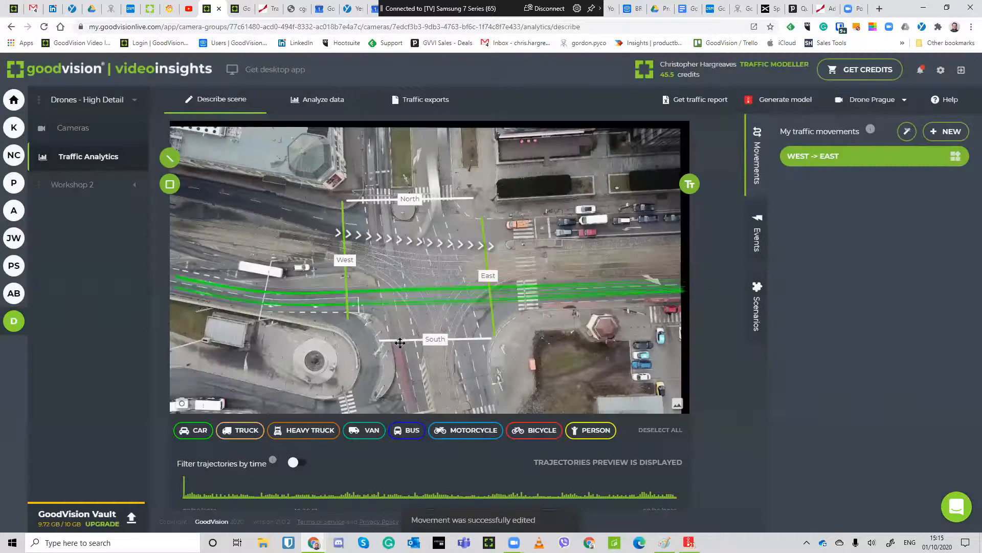
# Step: Move the South line slightly up and west, extend its eastern end to the East line, and lower the North line slightly
pyautogui.moveTo(400, 342)
pyautogui.mouseDown()
pyautogui.moveTo(383, 333)
pyautogui.moveTo(393, 337)
pyautogui.mouseUp()
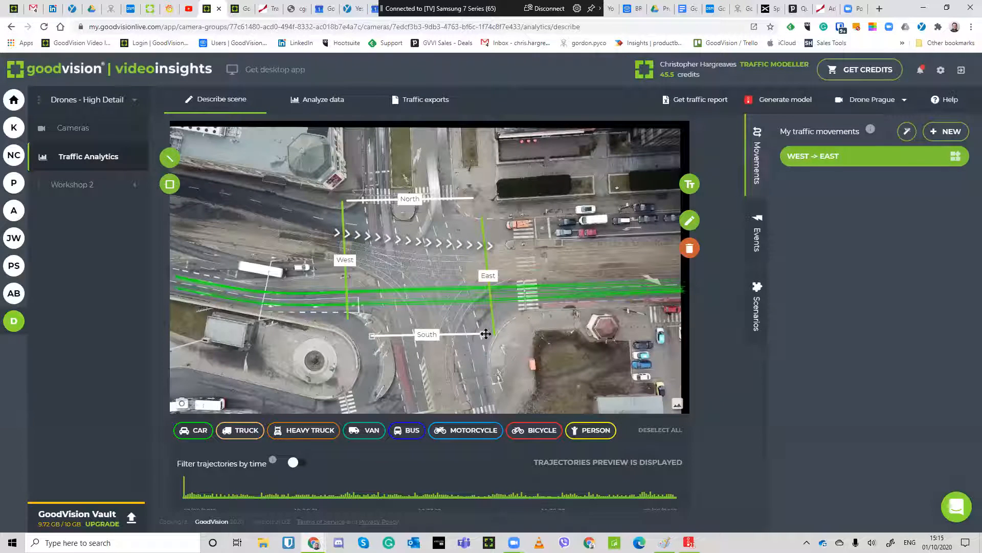
pyautogui.moveTo(486, 333); pyautogui.dragTo(492, 334)
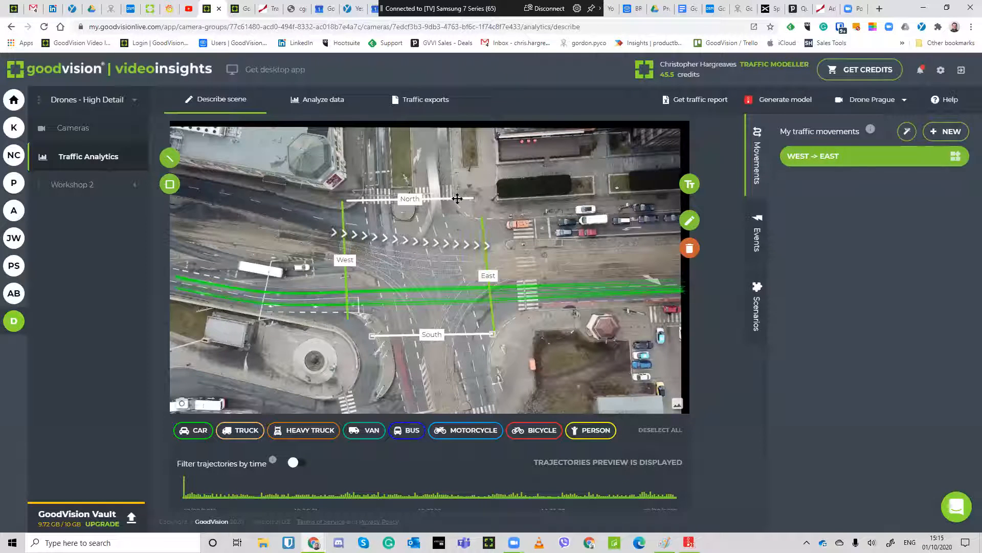
pyautogui.moveTo(445, 200); pyautogui.dragTo(444, 202)
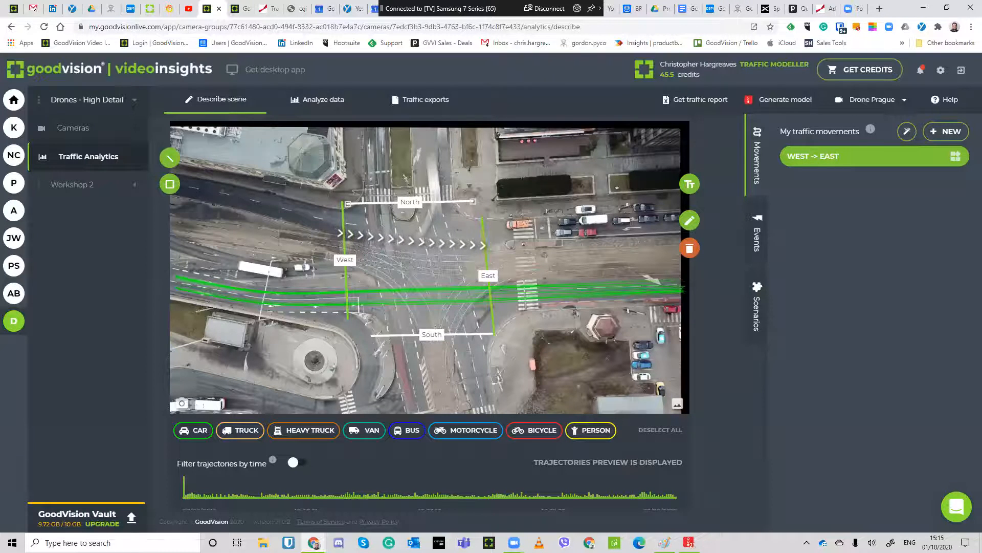
# Step: Create a North -> South traffic movement by drawing from the North line across the South line, with a distance of 35 metres
pyautogui.click(946, 131)
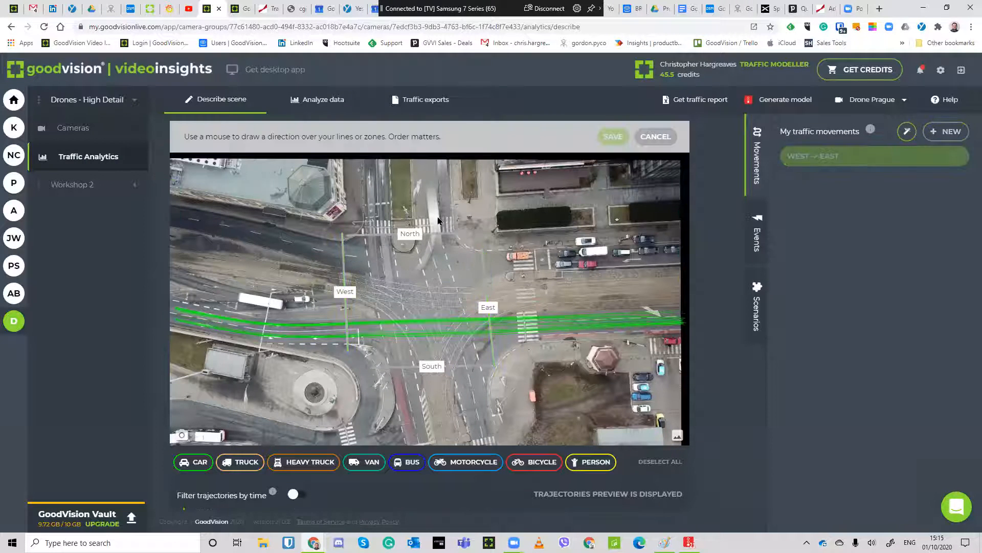
pyautogui.moveTo(438, 220); pyautogui.dragTo(438, 398)
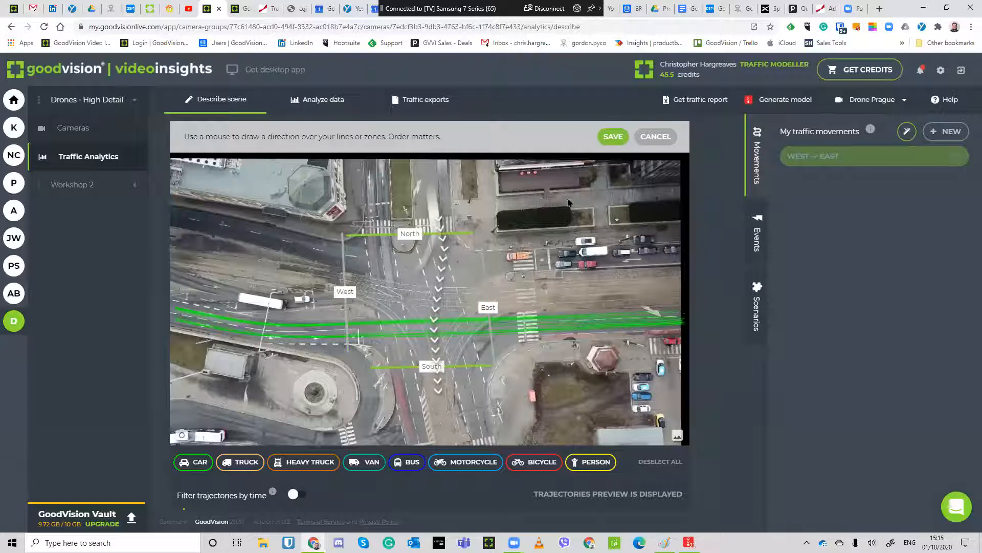
pyautogui.click(612, 136)
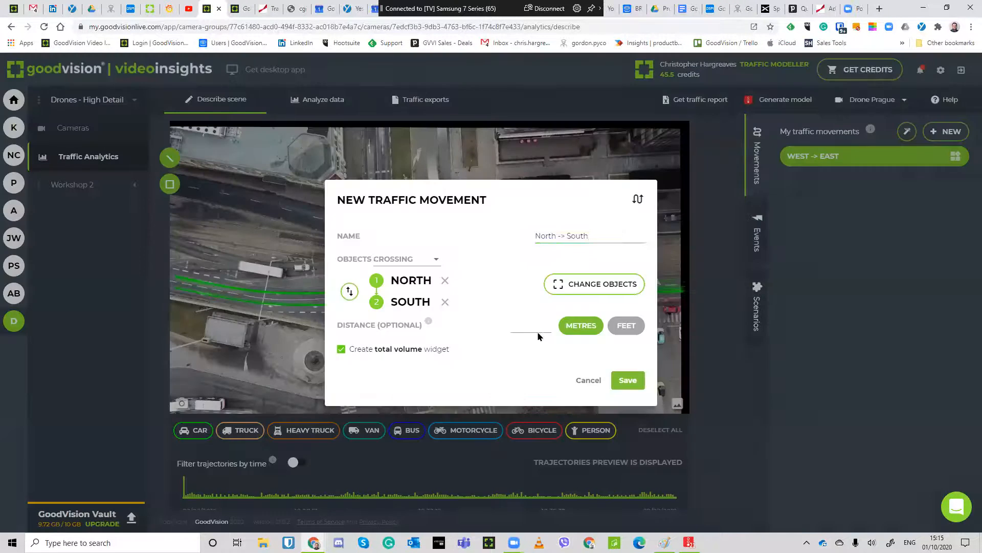
pyautogui.click(538, 325)
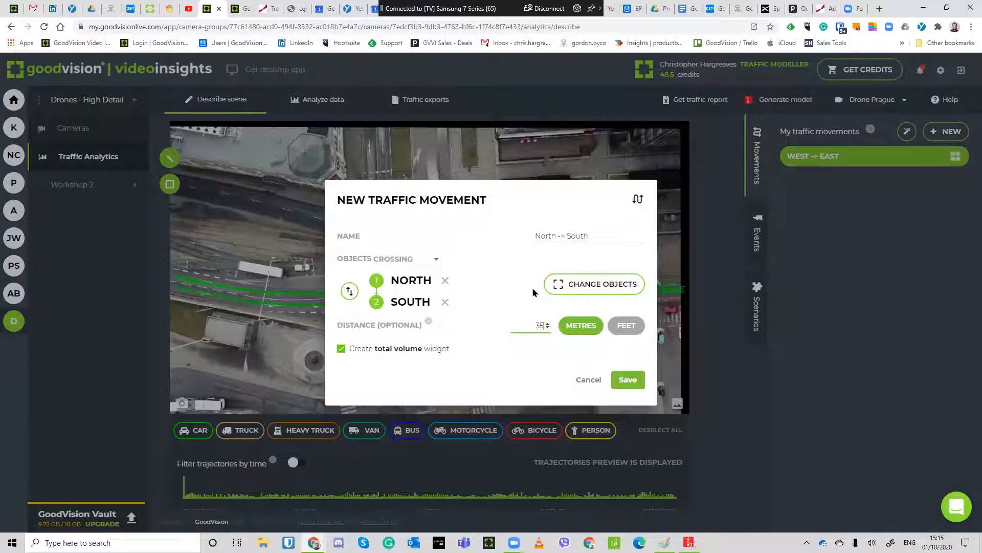
pyautogui.click(628, 379)
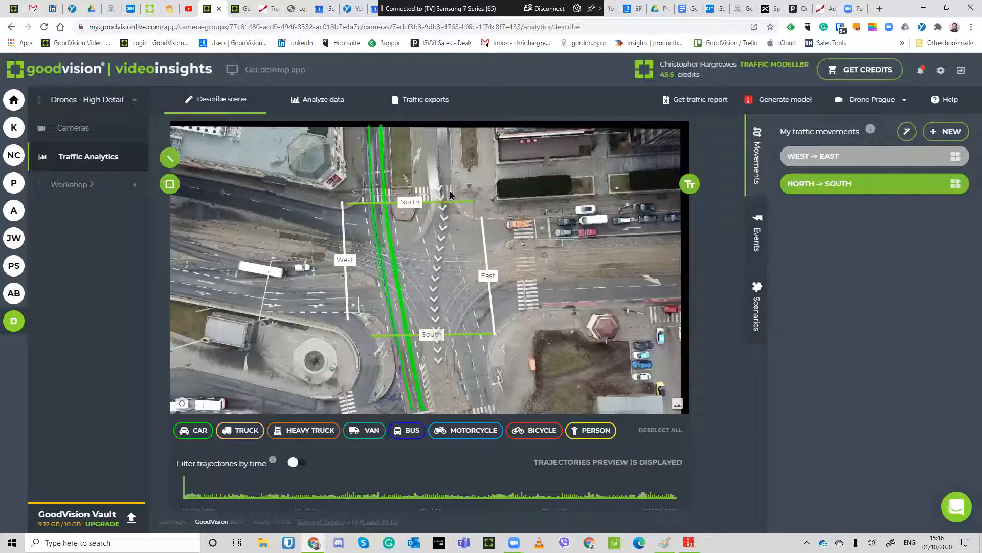
# Step: View the movements' analysis widgets, return to the scene and generate OD movements for all origin-destination pairs
pyautogui.click(325, 101)
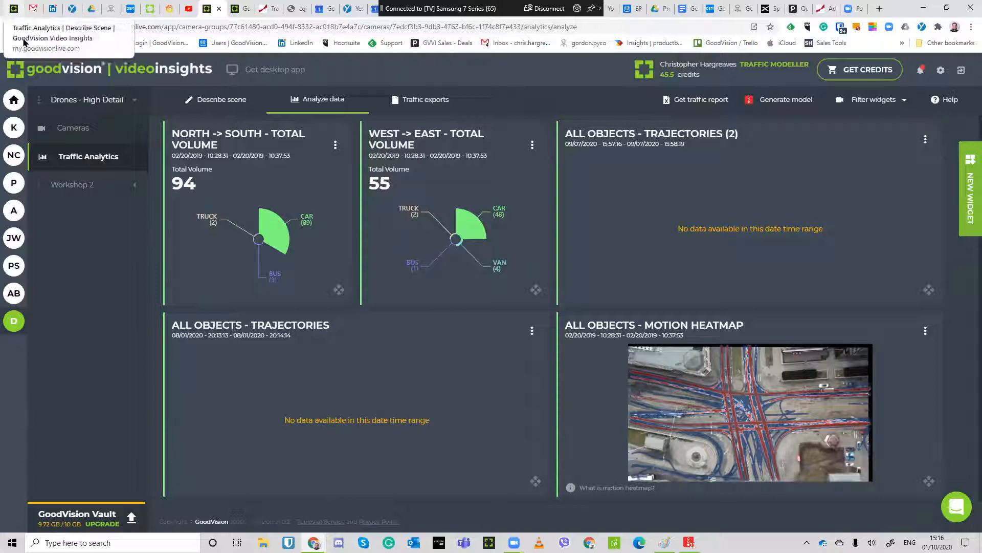
pyautogui.click(208, 102)
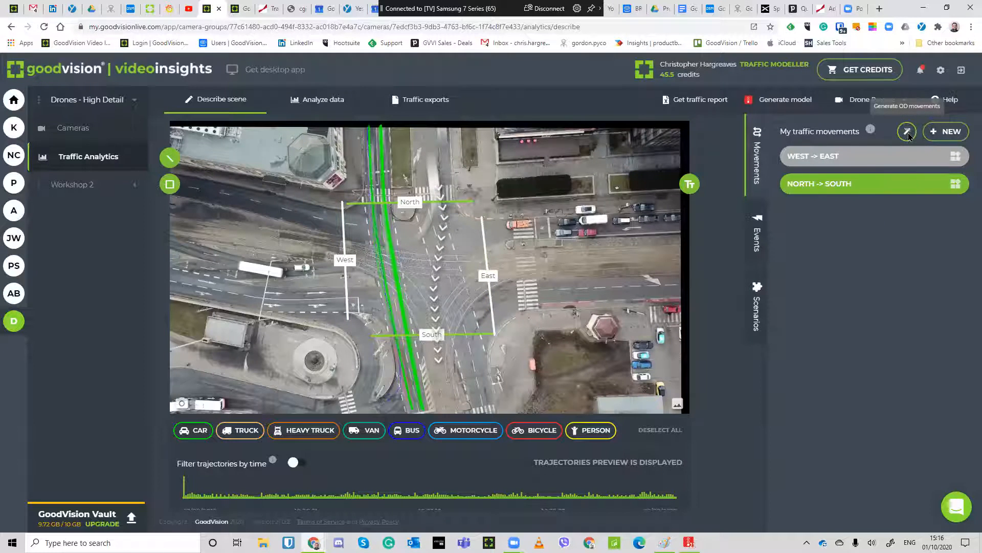
pyautogui.click(907, 132)
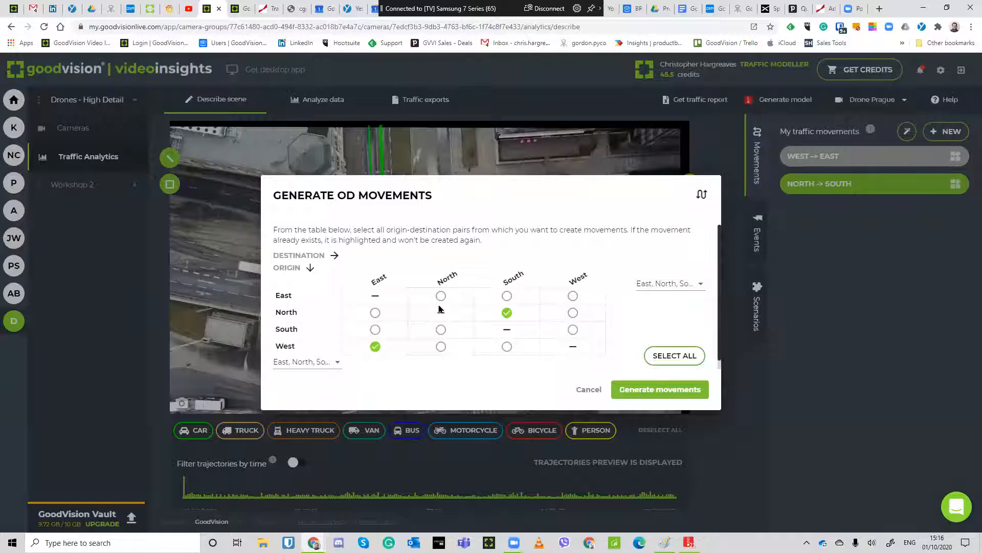
pyautogui.click(675, 358)
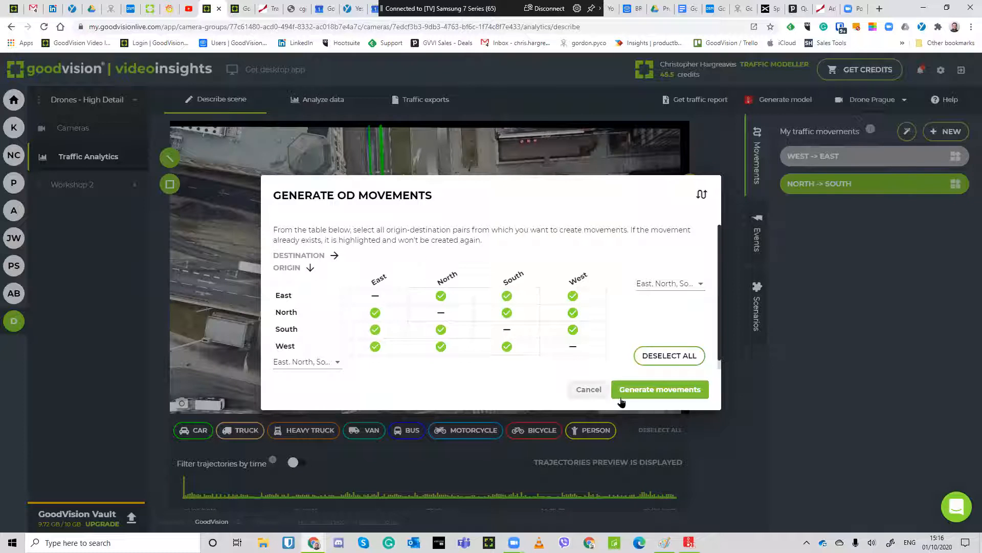
pyautogui.click(657, 394)
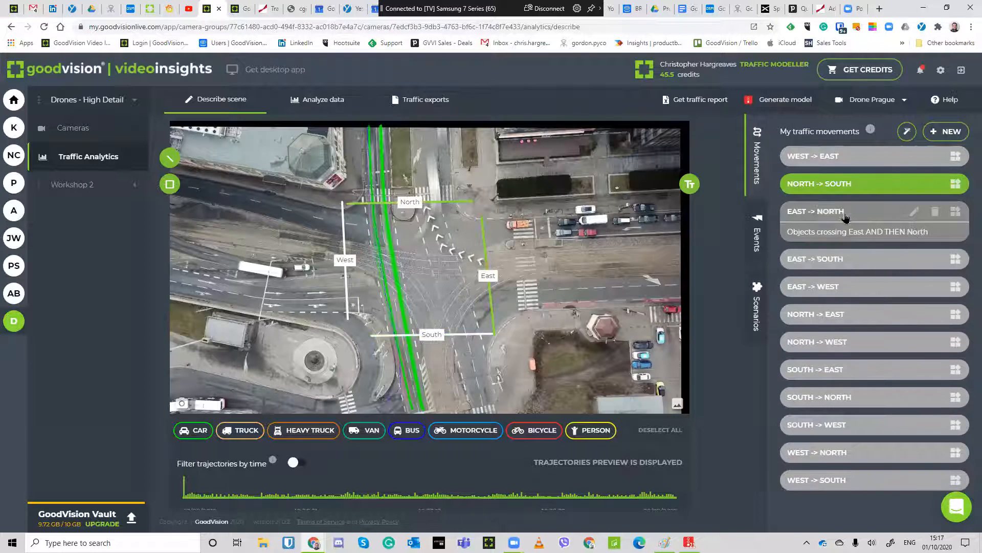
# Step: Preview the East -> South movement's trajectories and inspect the directions of the other generated movements
pyautogui.click(832, 251)
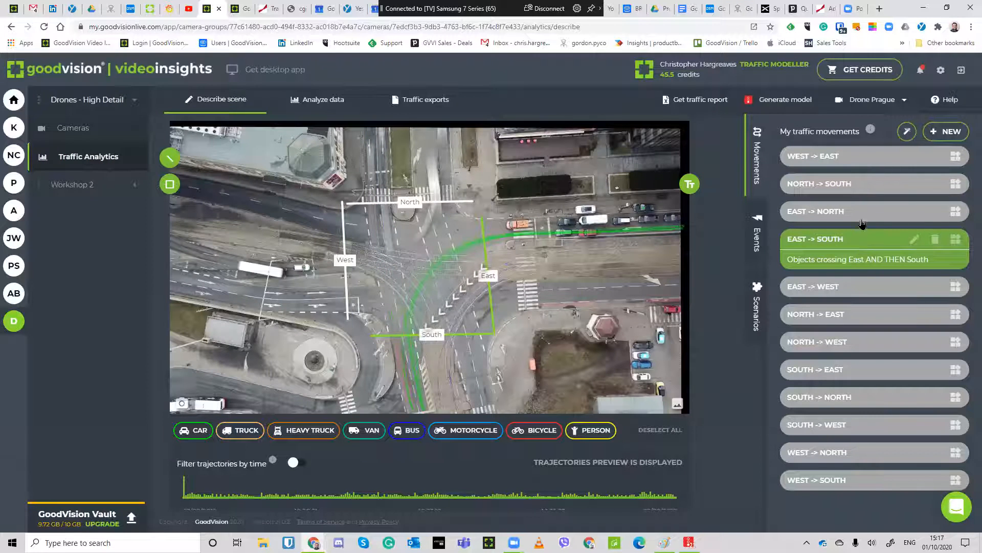
pyautogui.moveTo(860, 217)
pyautogui.moveTo(833, 263)
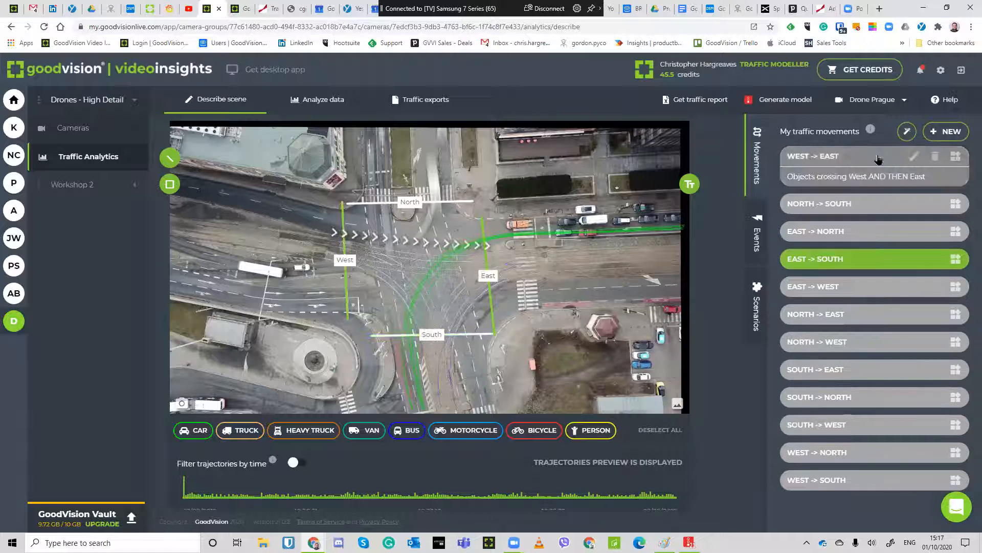
pyautogui.moveTo(836, 192)
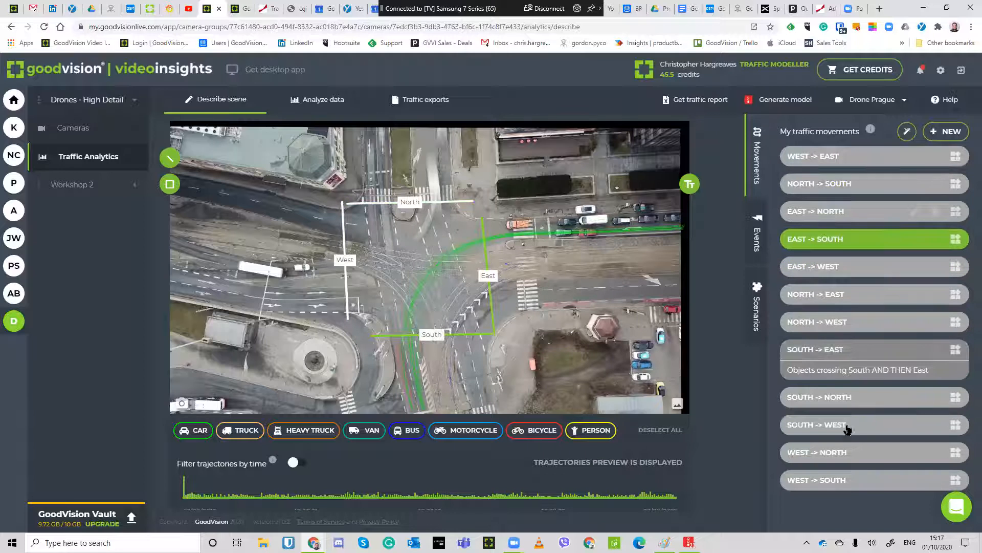
# Step: Edit the South -> North movement's distance in metres and save the movement
pyautogui.moveTo(880, 394)
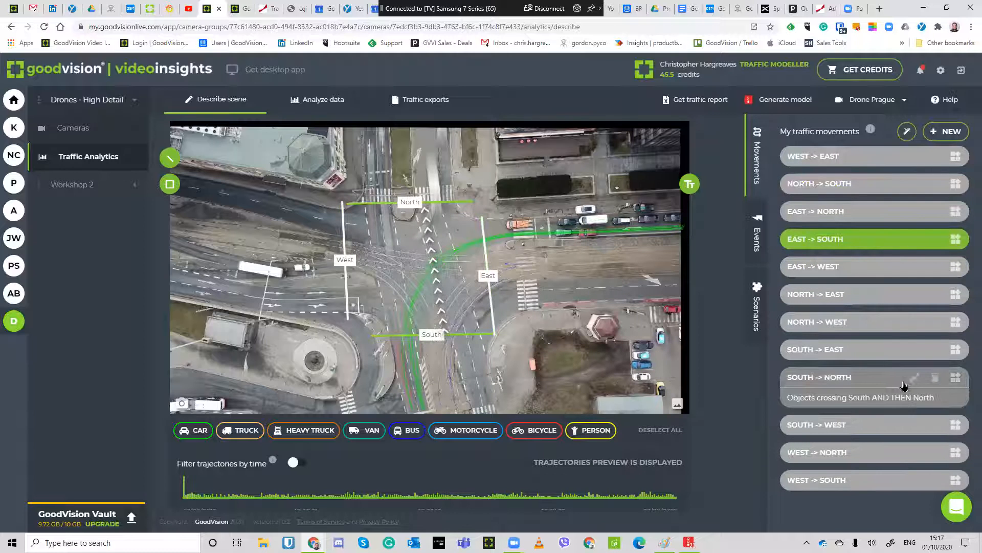
pyautogui.click(914, 377)
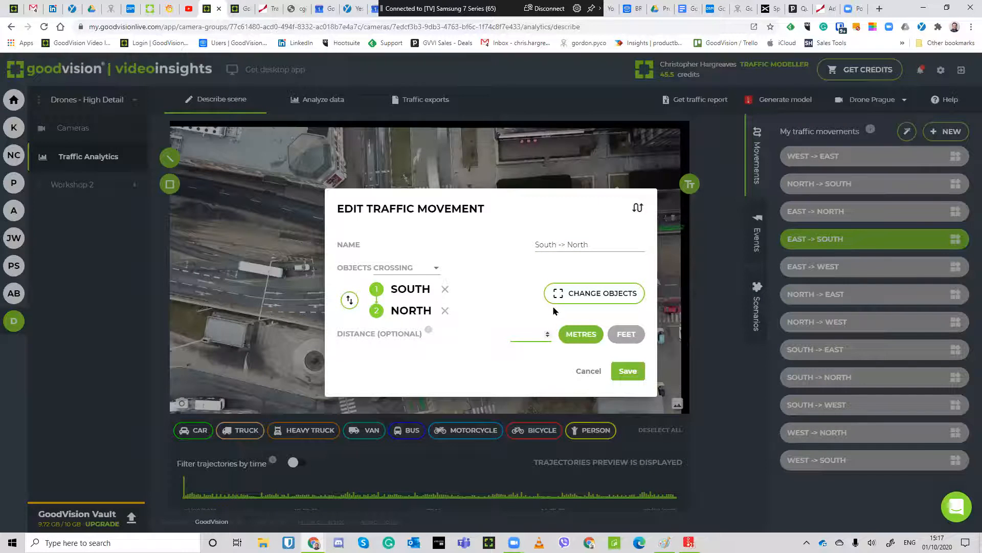
pyautogui.click(622, 370)
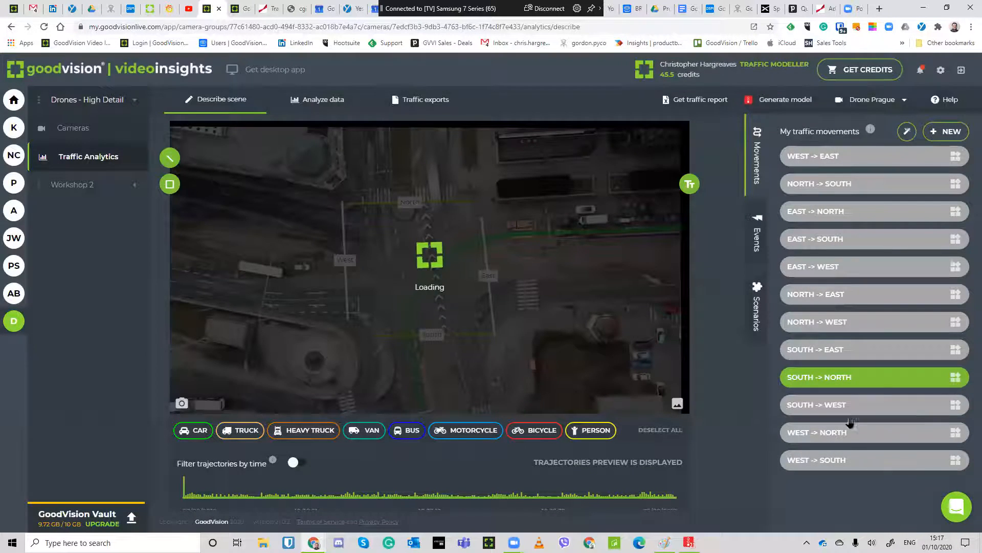
# Step: Set the East -> West movement's distance to 34 metres and save it
pyautogui.click(898, 272)
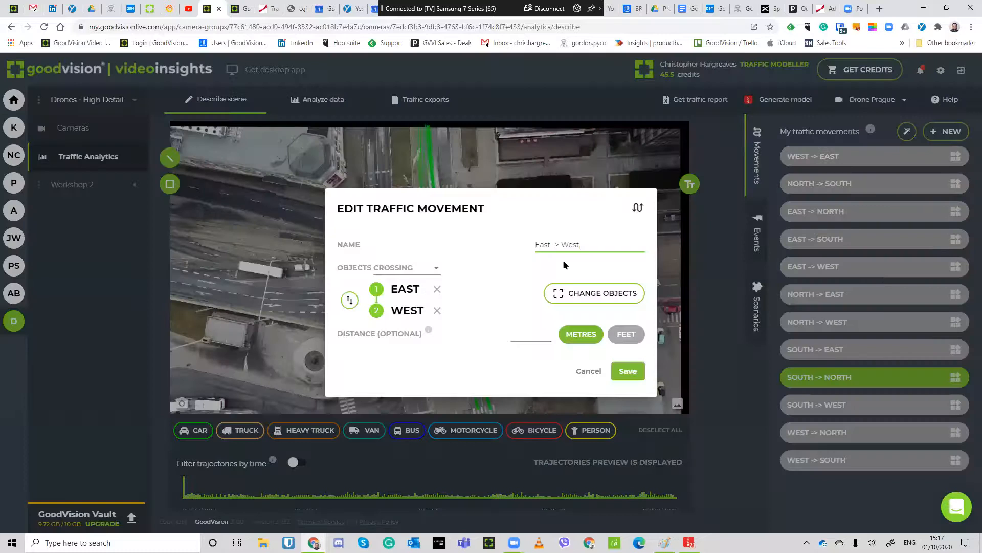
pyautogui.click(547, 344)
pyautogui.write('34')
pyautogui.click(626, 371)
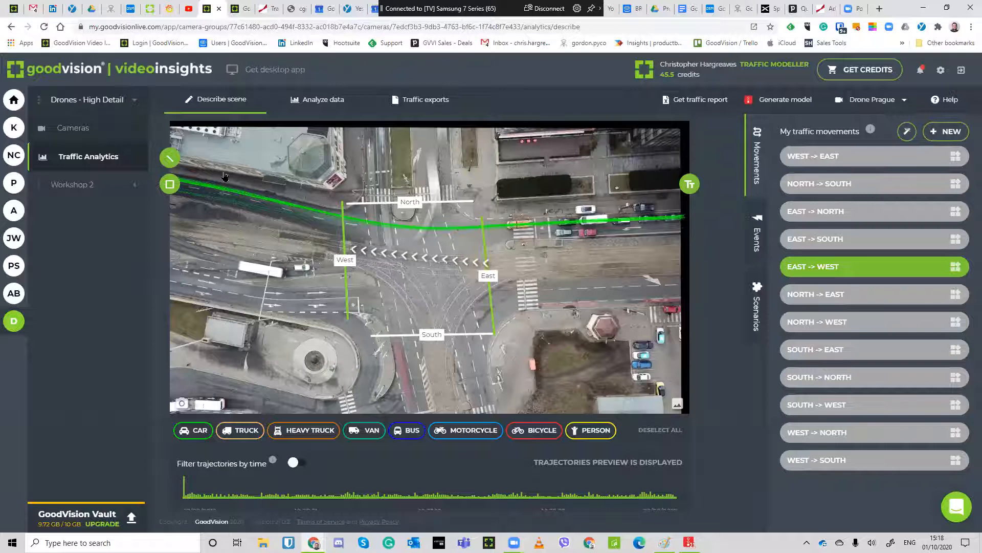
# Step: Extend the East line's upper end slightly northward, about level with the North line
pyautogui.click(483, 213)
pyautogui.moveTo(483, 213); pyautogui.dragTo(487, 205)
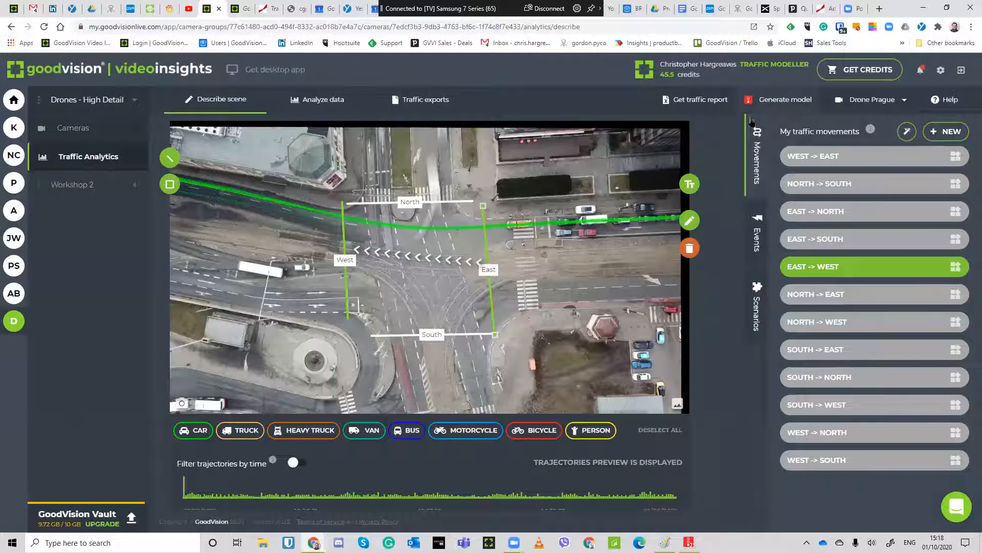
# Step: Start a Vissim model generation for Drone Prague with car, truck, heavy truck, van, bus and motorcycle as the object classes
pyautogui.click(782, 102)
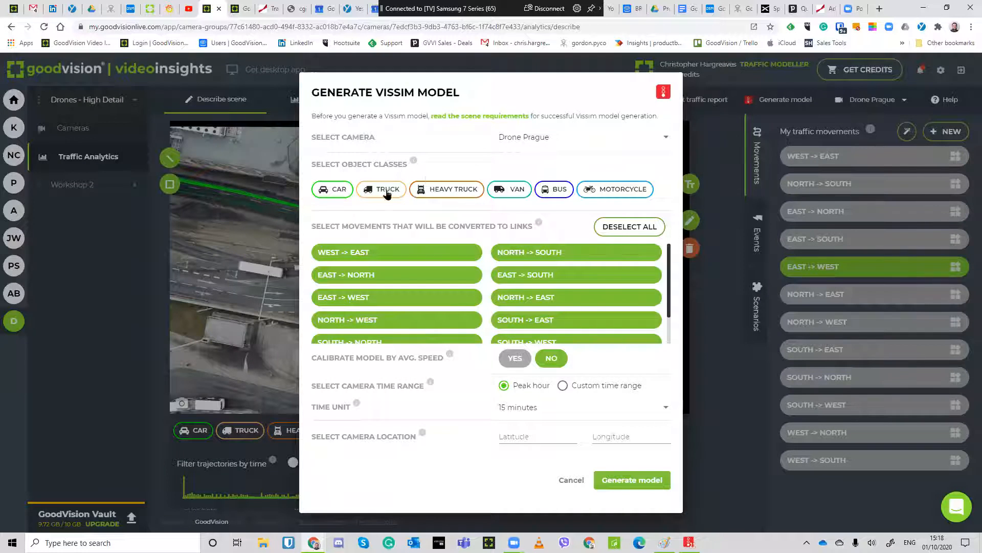
pyautogui.click(592, 193)
pyautogui.click(559, 192)
pyautogui.click(586, 192)
pyautogui.click(557, 191)
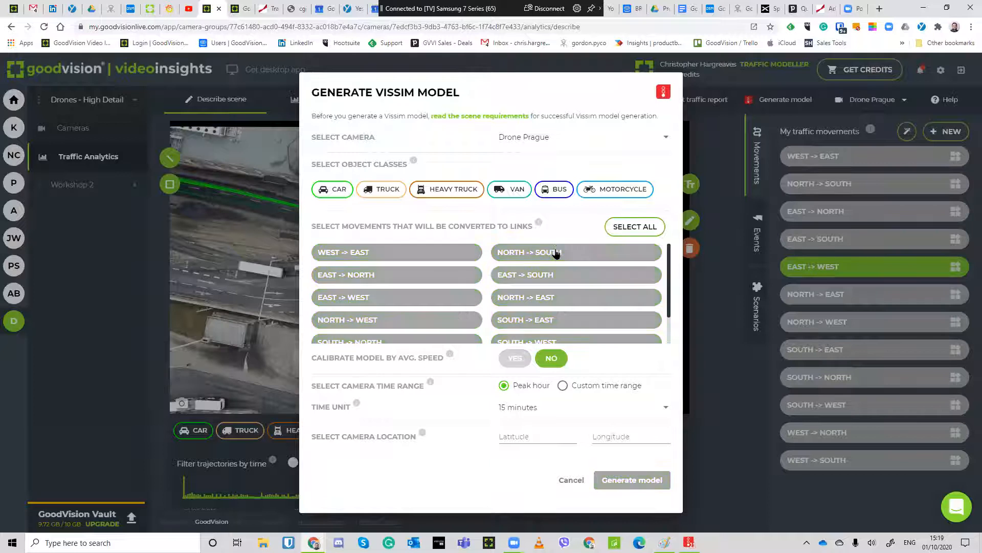
# Step: Select only the North -> South, South -> North, East -> West and West -> East movements as links and enable calibration by average speed
pyautogui.click(556, 254)
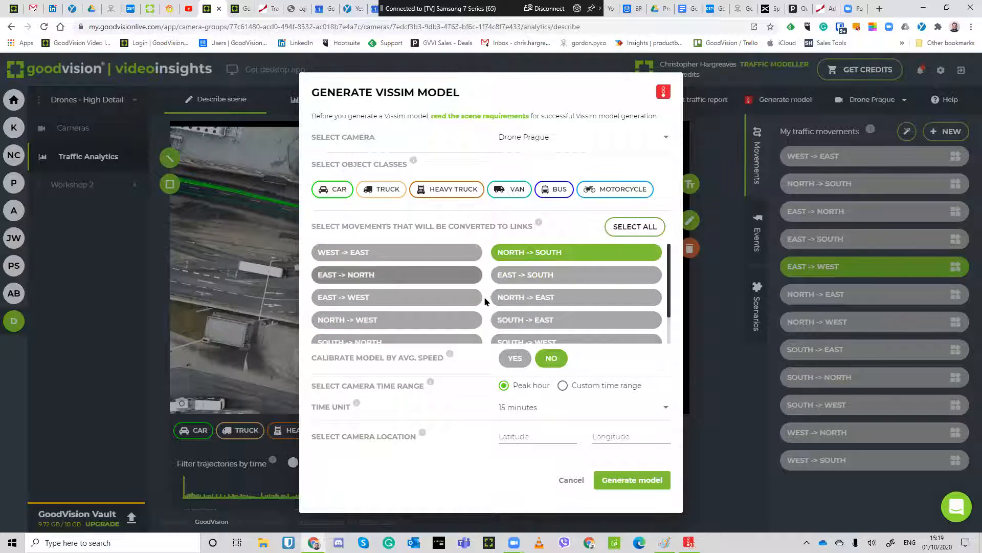
pyautogui.scroll(-2, 480, 300)
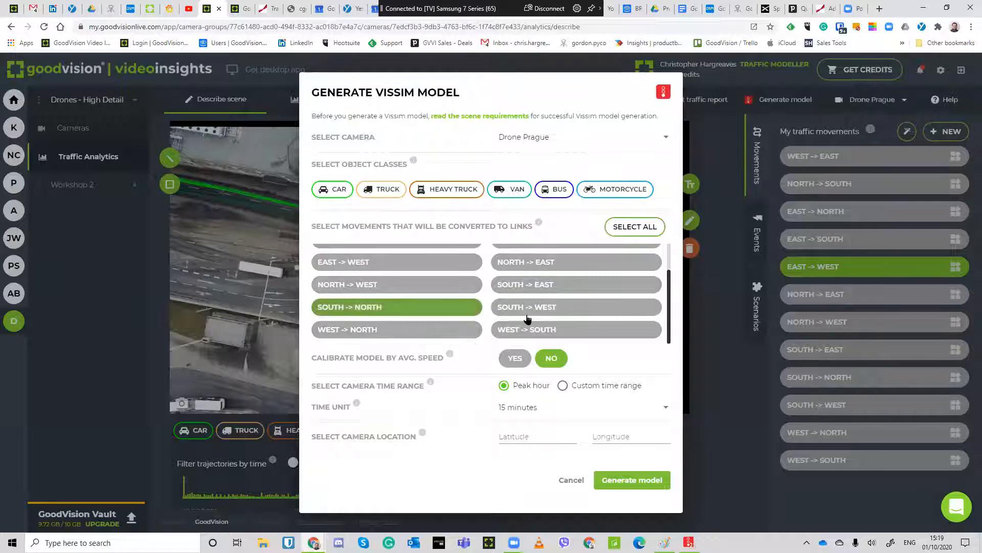
pyautogui.click(424, 306)
pyautogui.scroll(1, 425, 306)
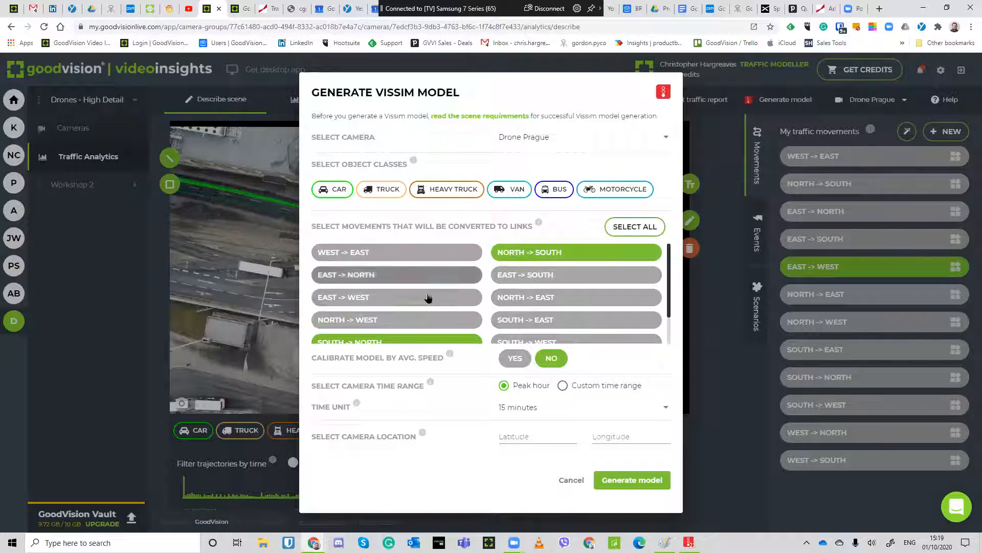
pyautogui.click(428, 298)
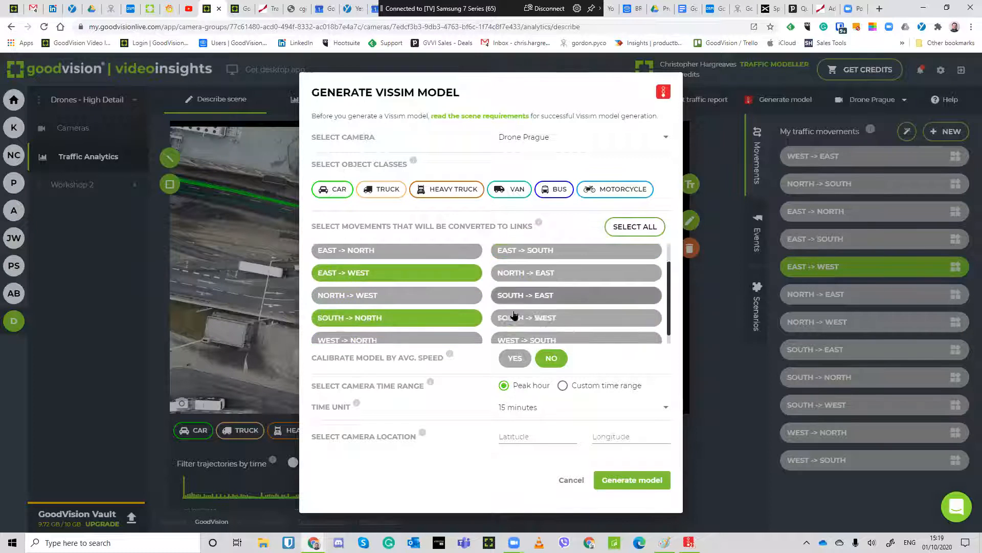
pyautogui.scroll(-1, 532, 307)
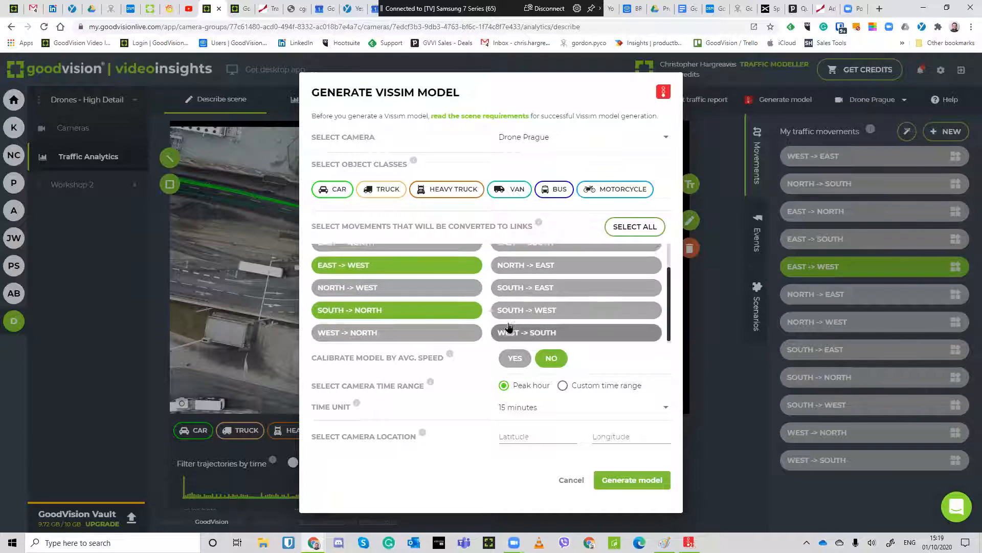
pyautogui.scroll(1, 486, 328)
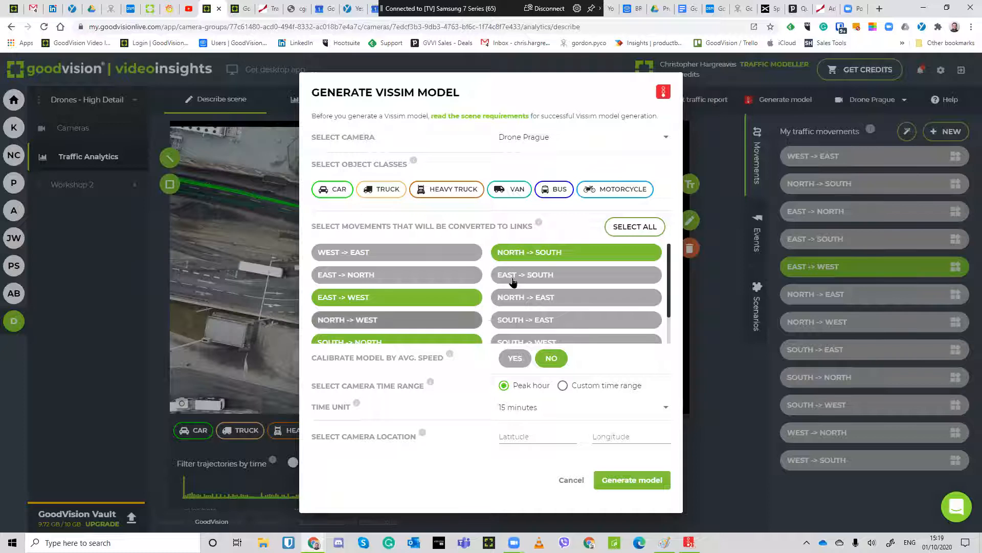
pyautogui.click(417, 253)
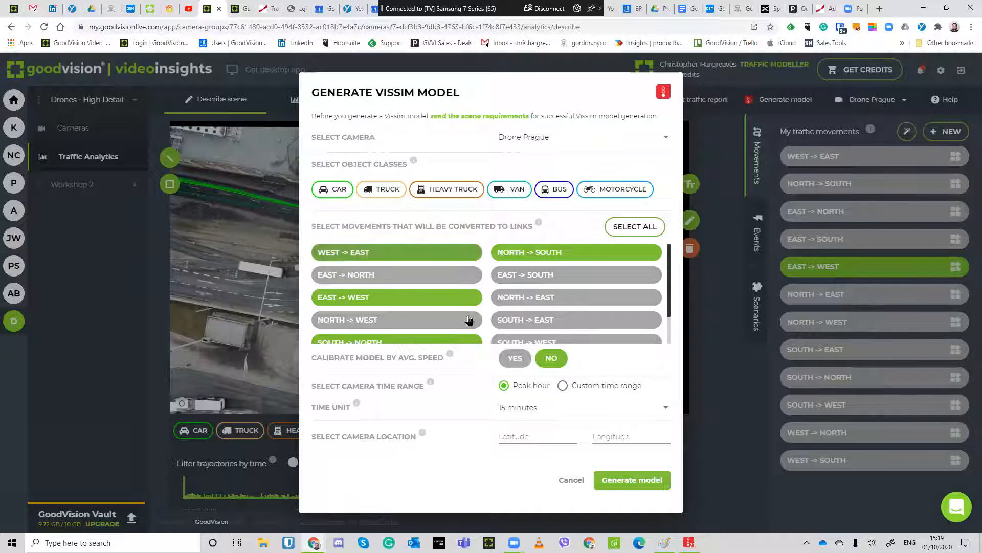
pyautogui.click(508, 356)
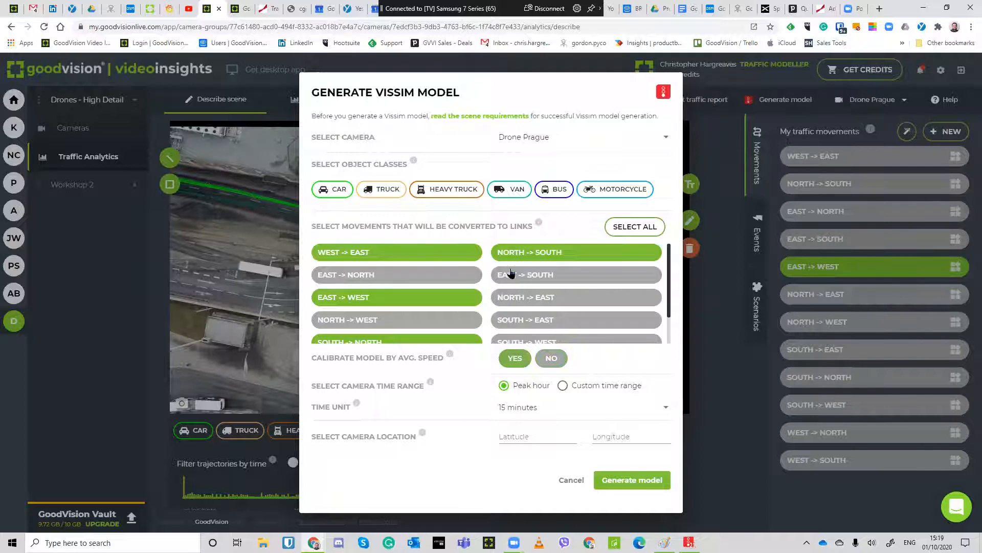
# Step: Select all movements for conversion to links and set calibration by average speed to Yes
pyautogui.click(625, 233)
pyautogui.click(625, 230)
pyautogui.click(625, 231)
pyautogui.click(517, 360)
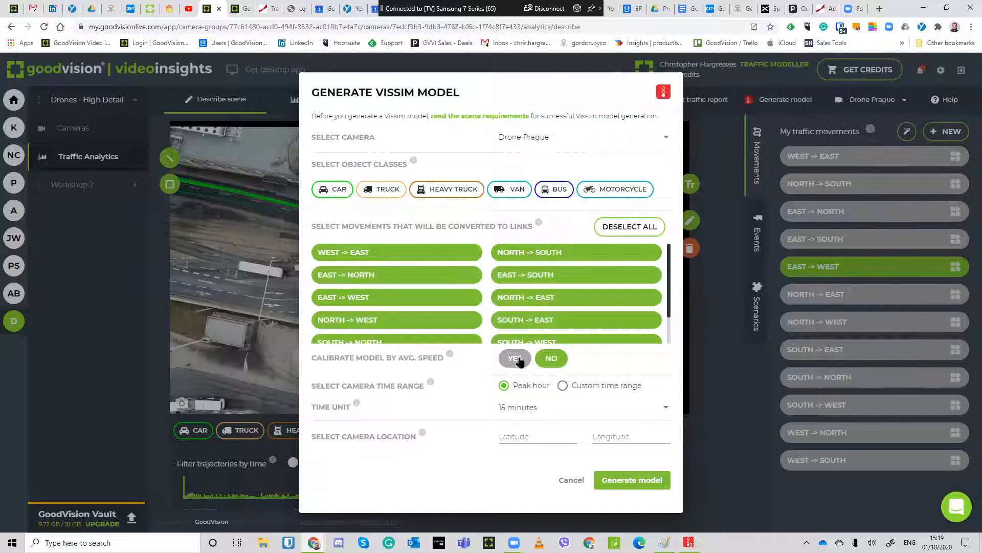
pyautogui.click(517, 361)
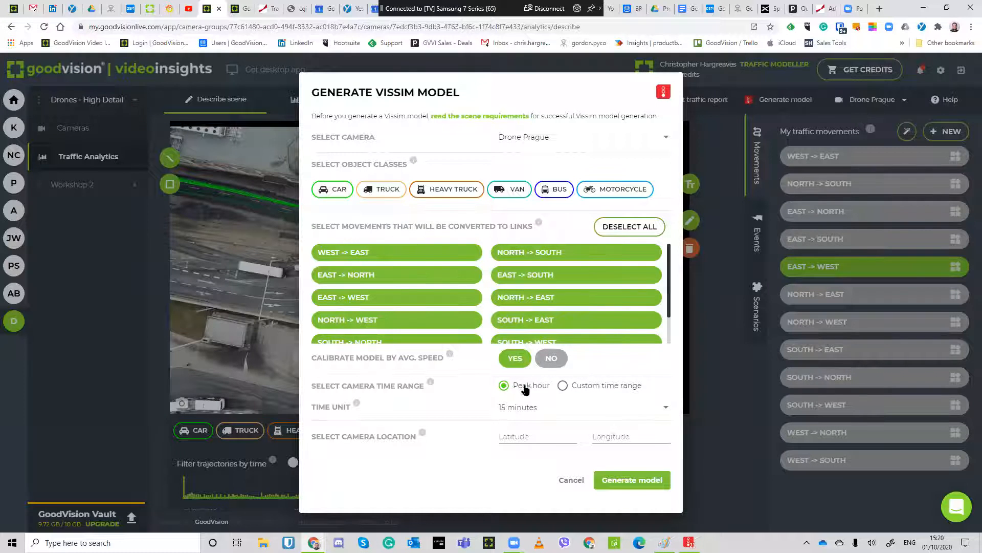
# Step: Try the custom camera time range, return to Peak hour and choose 15 minutes as the time unit
pyautogui.click(563, 385)
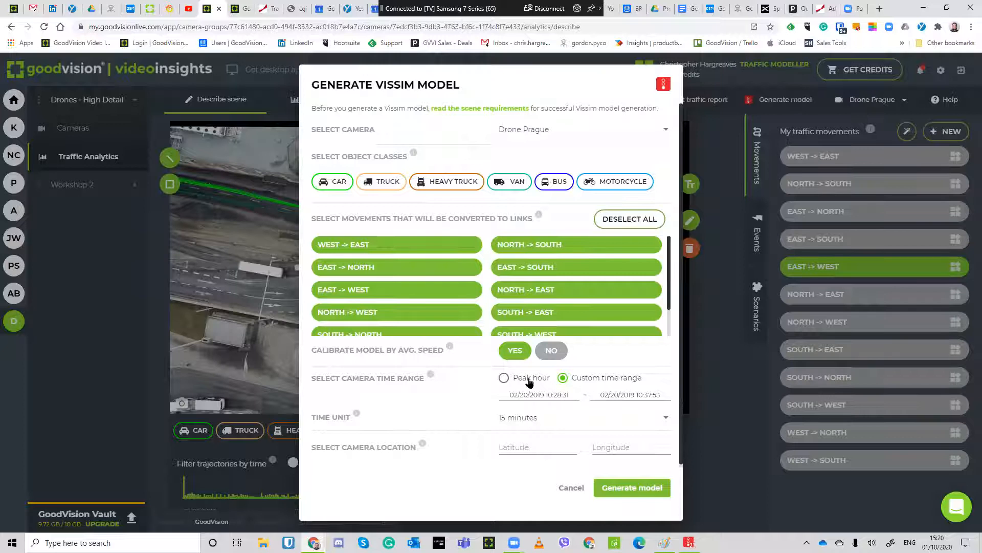
pyautogui.click(504, 378)
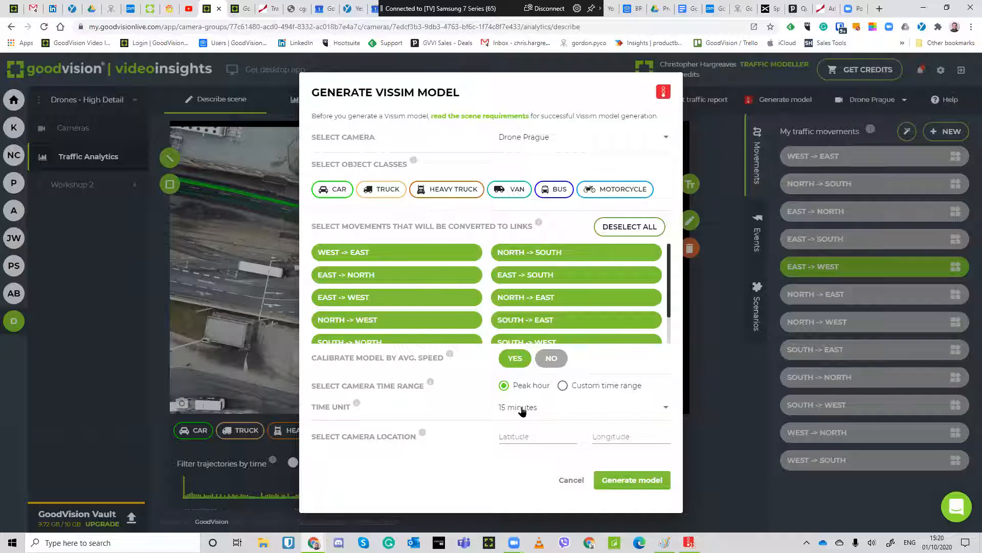
pyautogui.click(661, 413)
pyautogui.scroll(1, 544, 387)
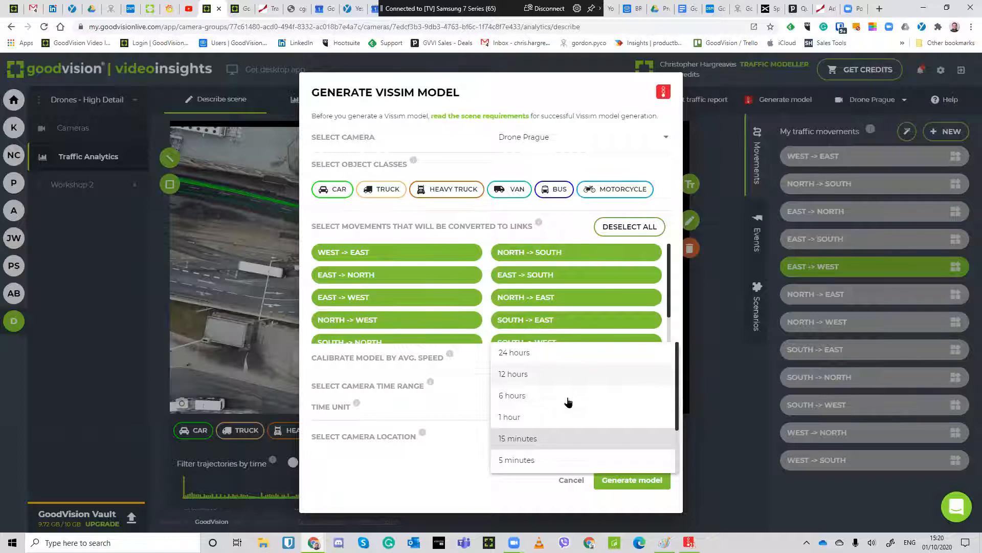
pyautogui.click(555, 436)
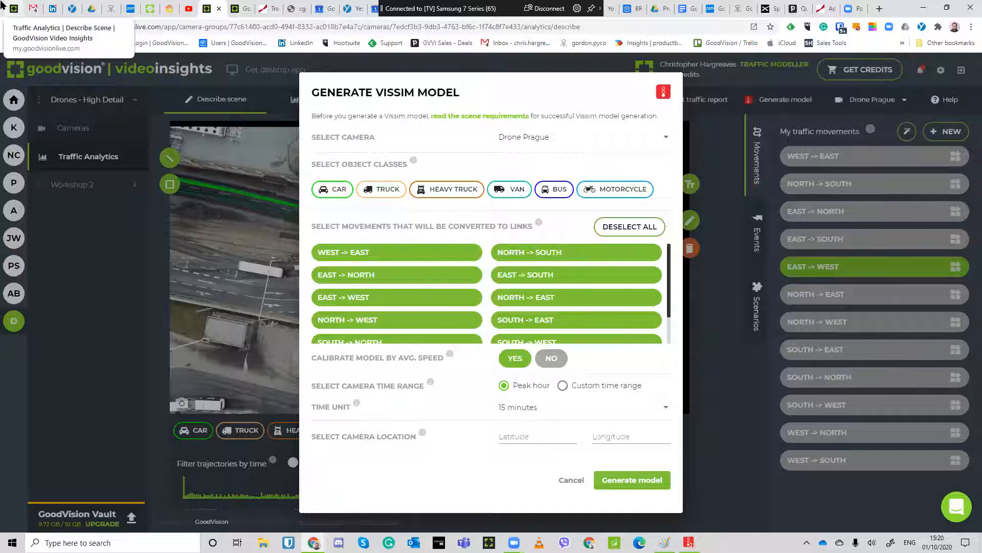
# Step: Set the latitude of the camera location to 50.078446 for the Vissim model
pyautogui.click(528, 436)
pyautogui.write('5007')
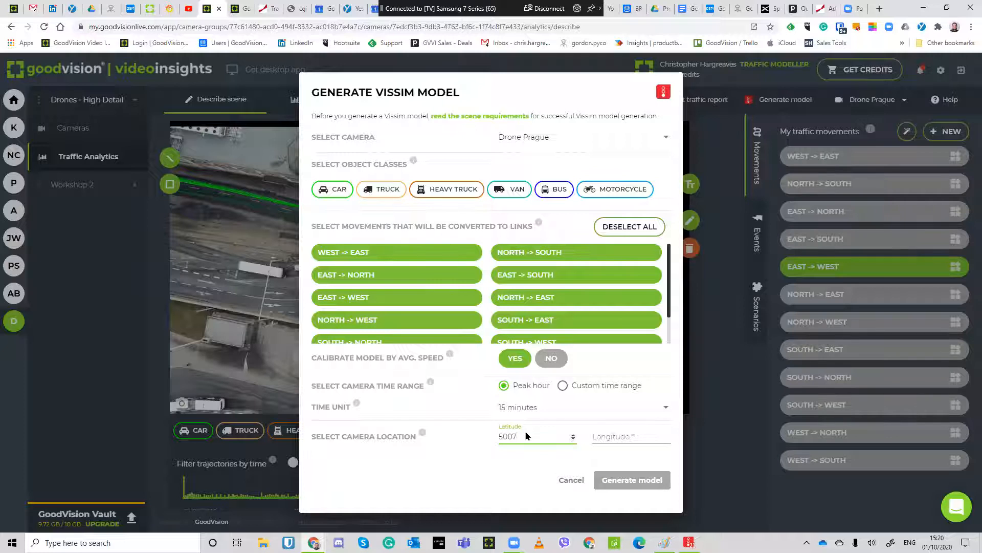
pyautogui.write('8446')
pyautogui.click(612, 436)
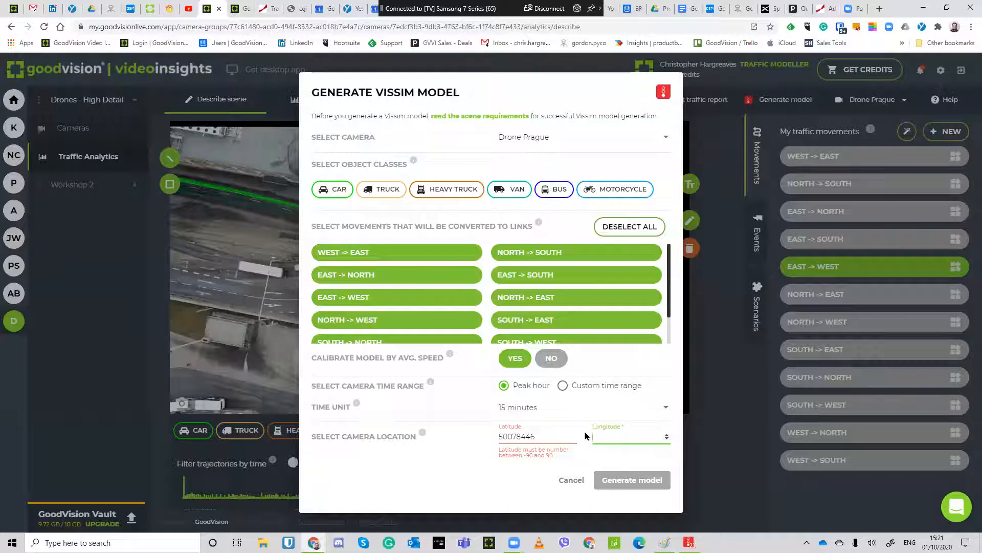
pyautogui.click(507, 436)
pyautogui.write('.')
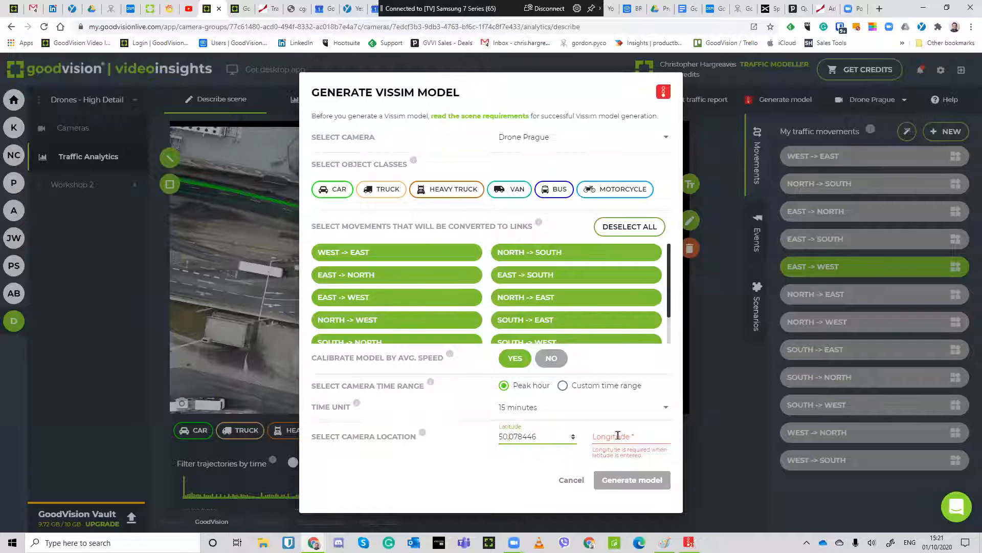
# Step: Set the longitude of the camera location to 14.473 and generate the Vissim model
pyautogui.click(620, 435)
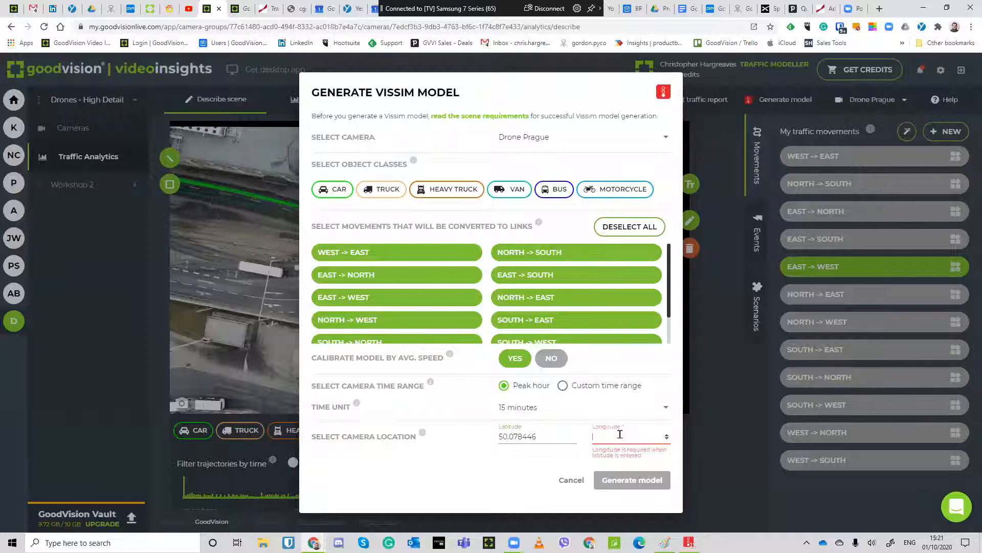
pyautogui.write('14.47')
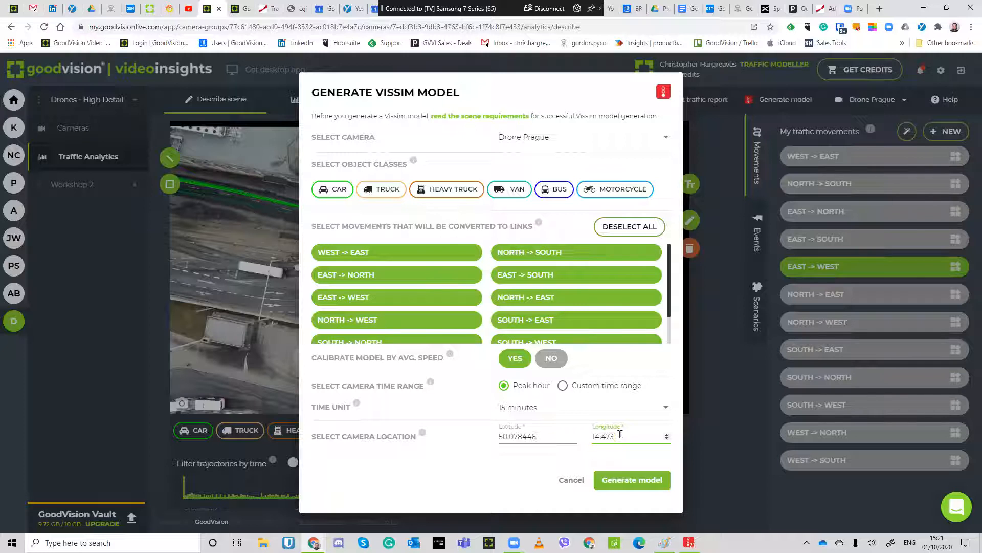
pyautogui.write('3')
pyautogui.click(609, 485)
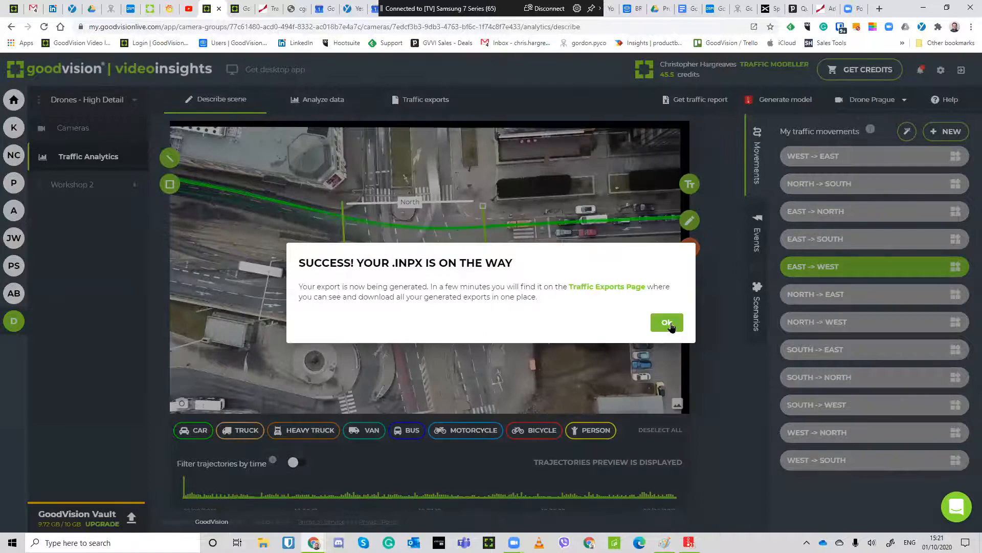
# Step: Check the progress of the Vissim model in the traffic exports, and return to the scene description
pyautogui.click(424, 104)
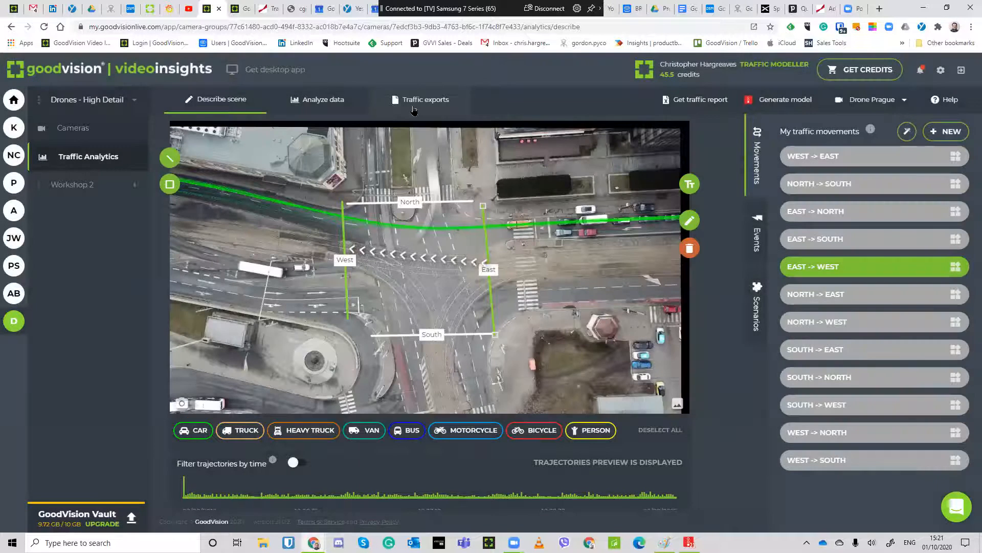
pyautogui.click(414, 105)
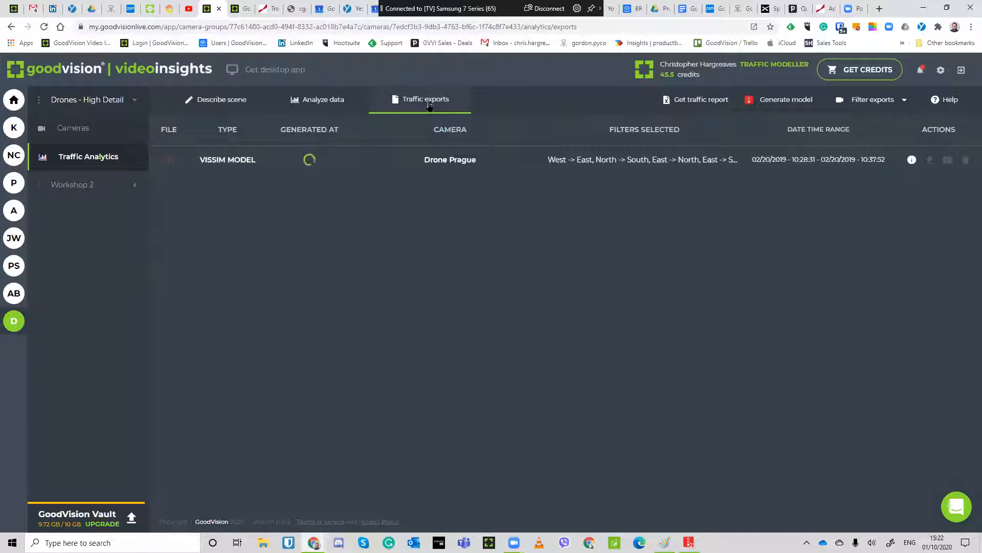
pyautogui.click(246, 101)
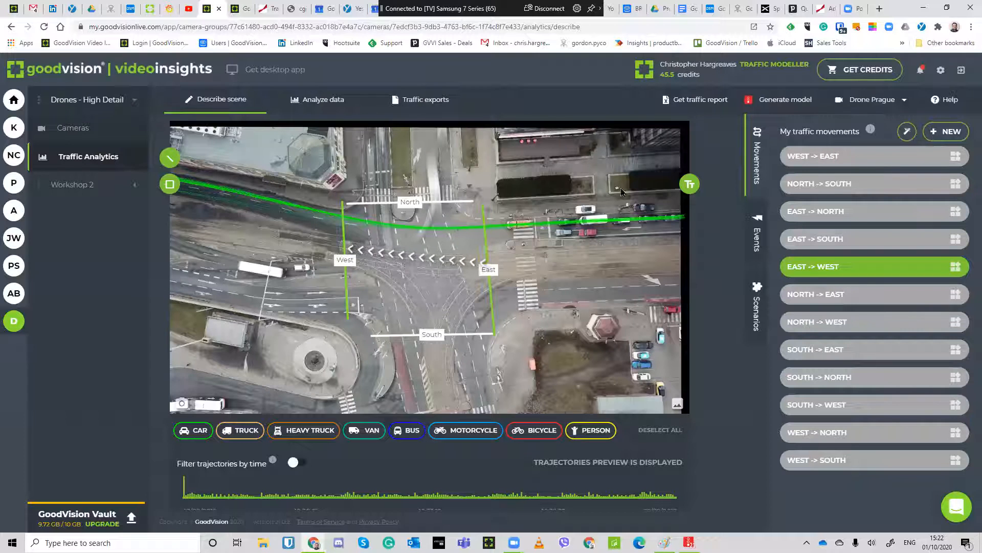
# Step: Start a Vehicle list traffic report for Drone Prague and exclude the bicycle and person object classes
pyautogui.click(680, 105)
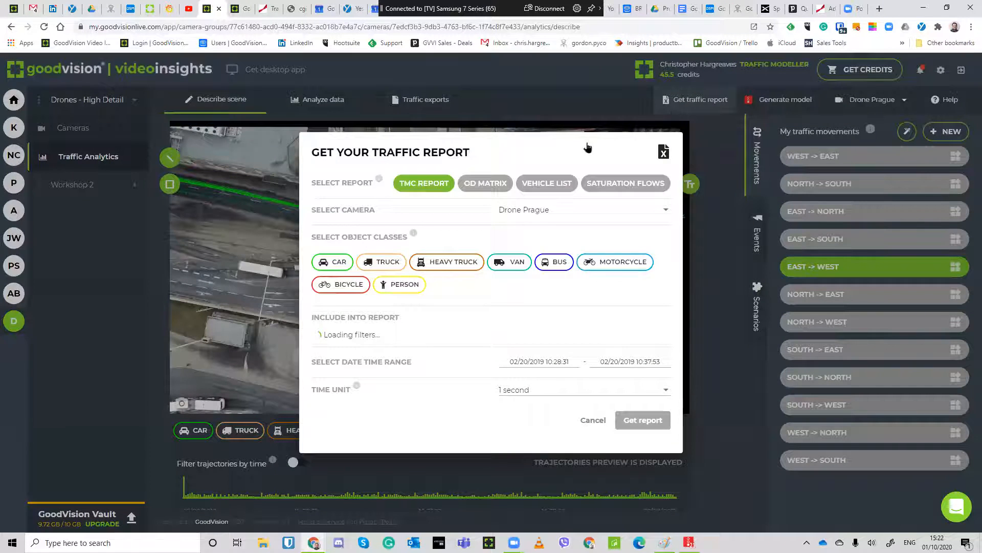
pyautogui.click(534, 141)
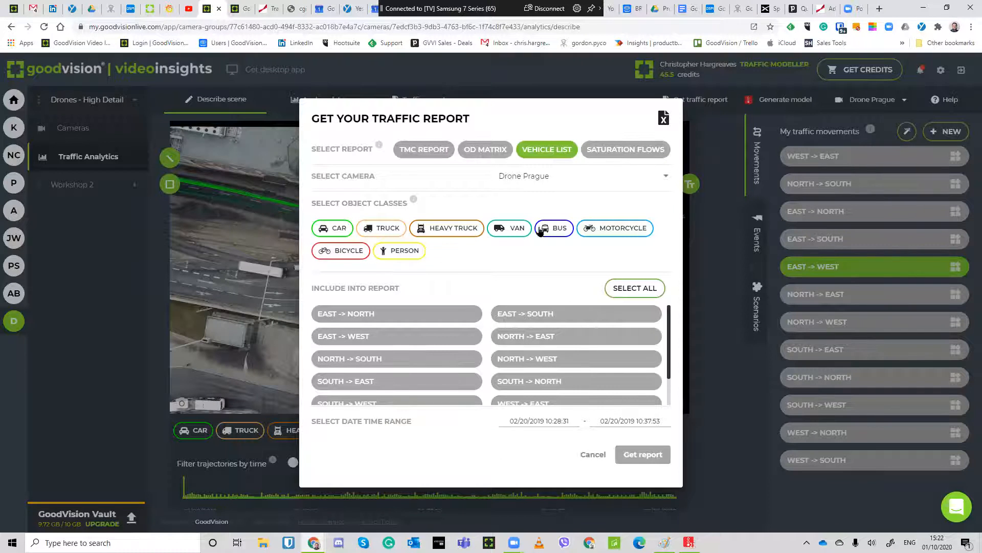
pyautogui.click(588, 229)
pyautogui.click(561, 230)
pyautogui.click(563, 231)
pyautogui.click(599, 231)
pyautogui.click(340, 251)
pyautogui.click(393, 253)
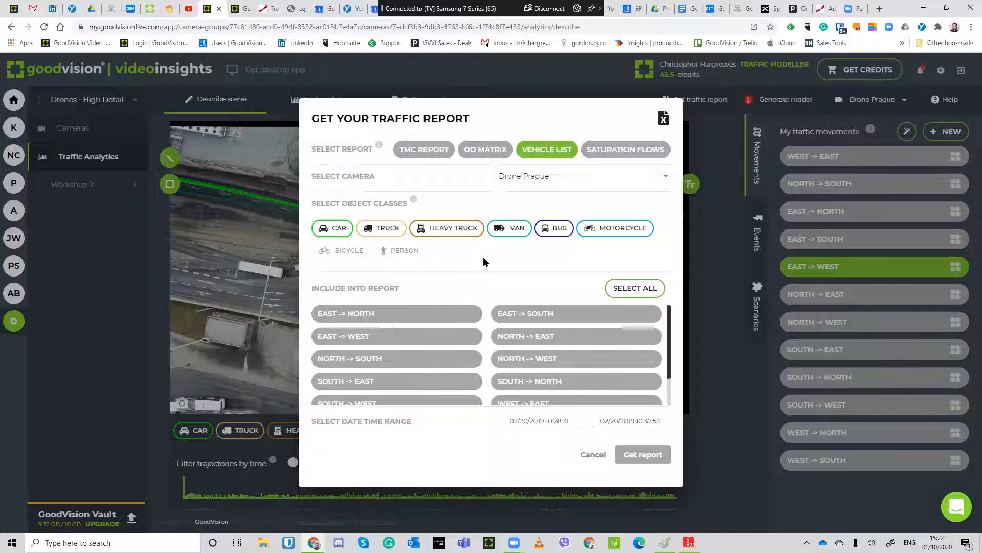
# Step: Include all movements in the Vehicle list report, request it and open the traffic exports
pyautogui.click(623, 289)
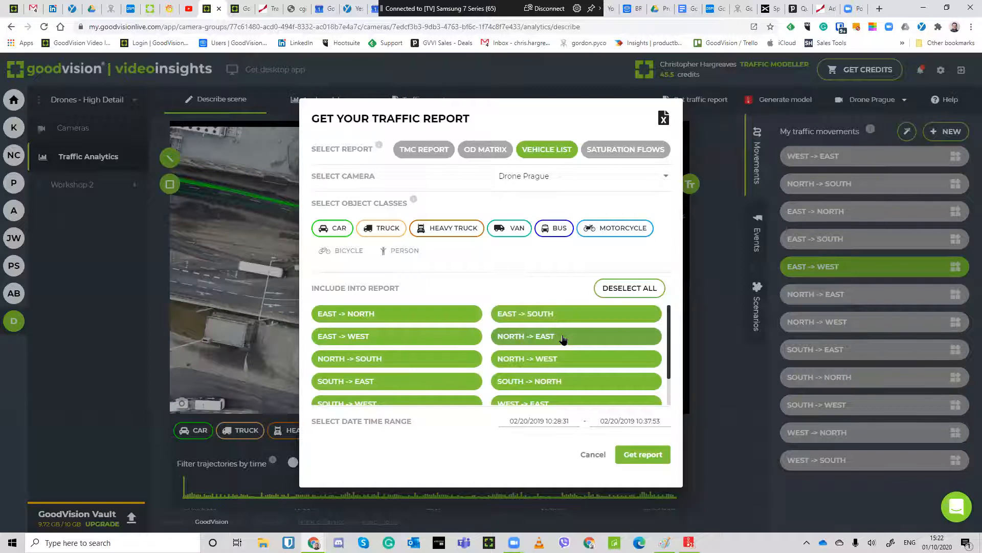
pyautogui.scroll(-2, 563, 341)
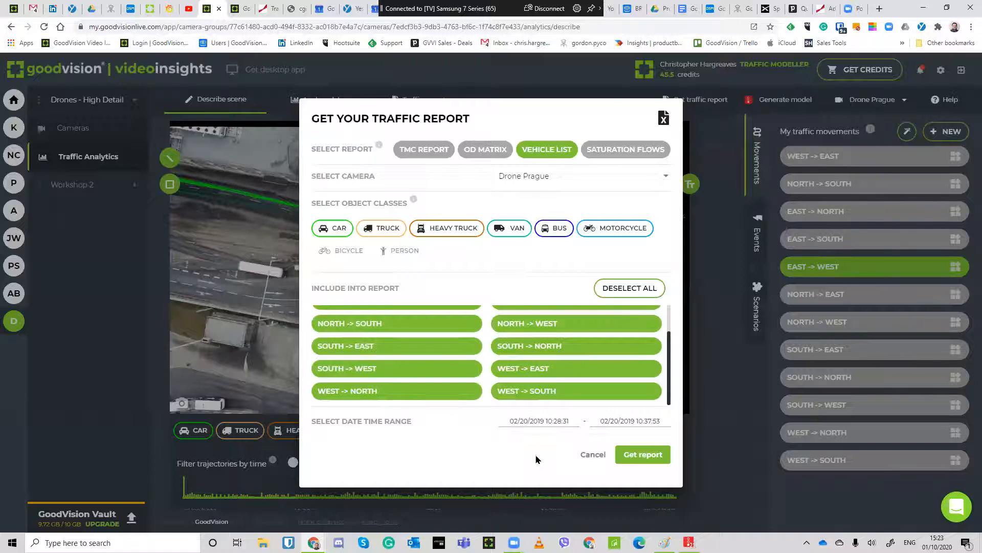
pyautogui.click(630, 454)
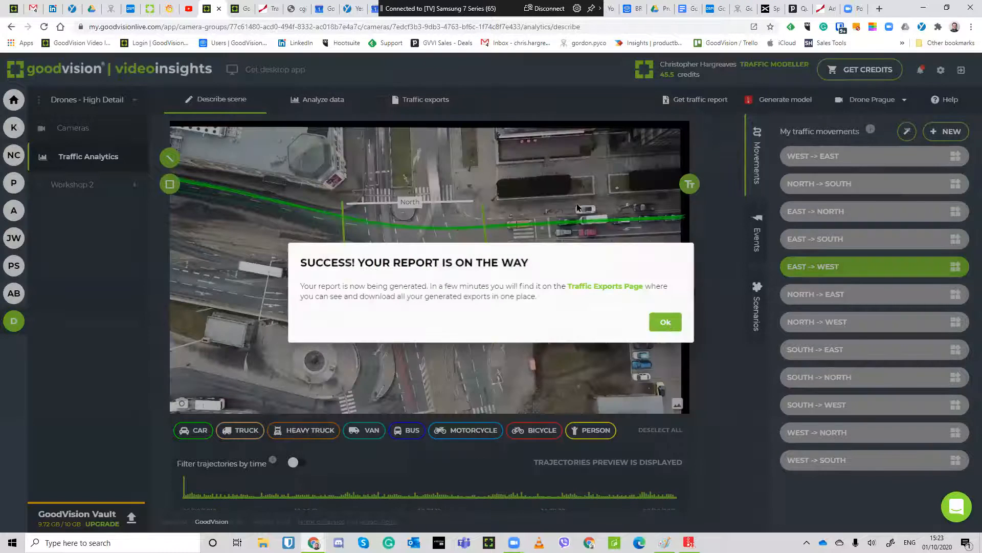
pyautogui.click(439, 112)
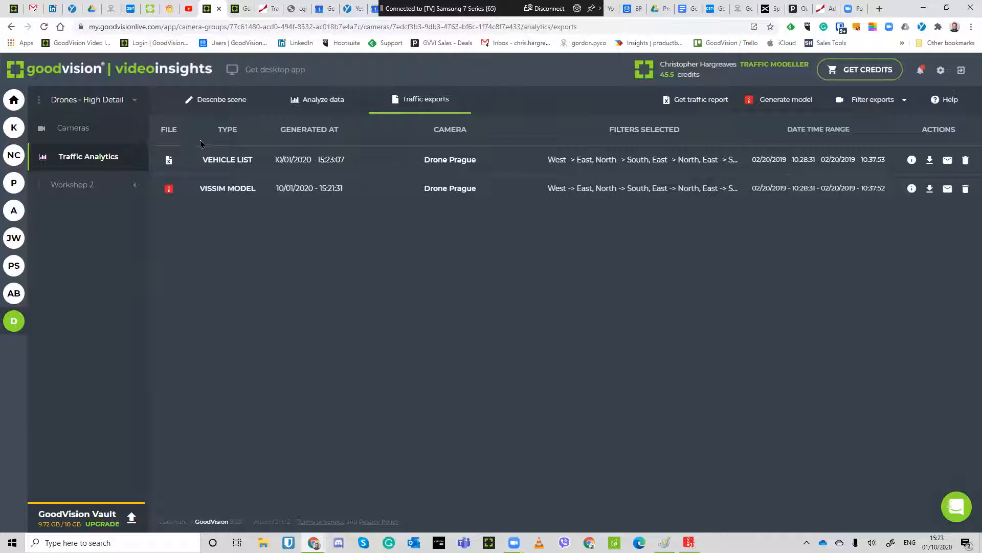
# Step: Return to the scene description and display the trajectories of all object classes with no movement selected
pyautogui.click(243, 102)
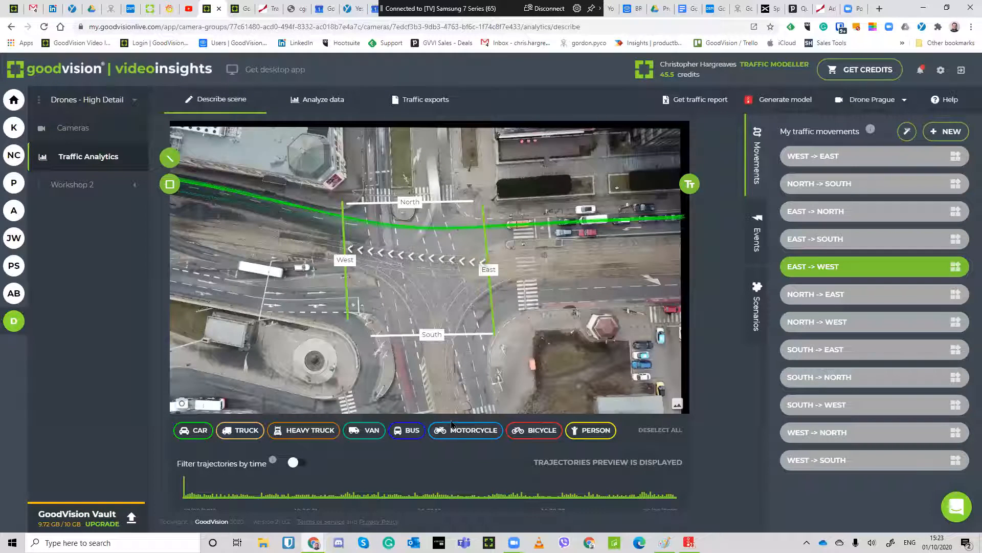
pyautogui.click(653, 430)
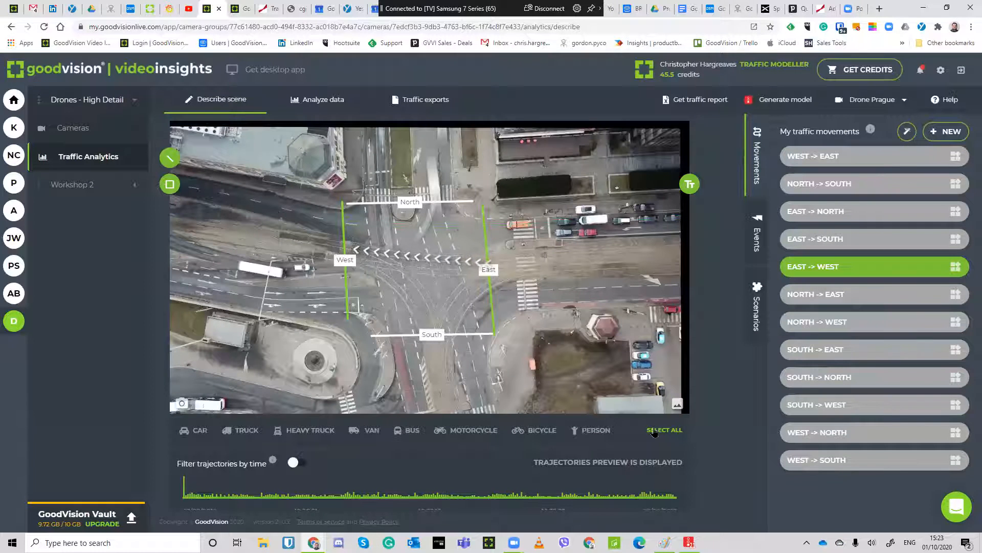
pyautogui.click(656, 431)
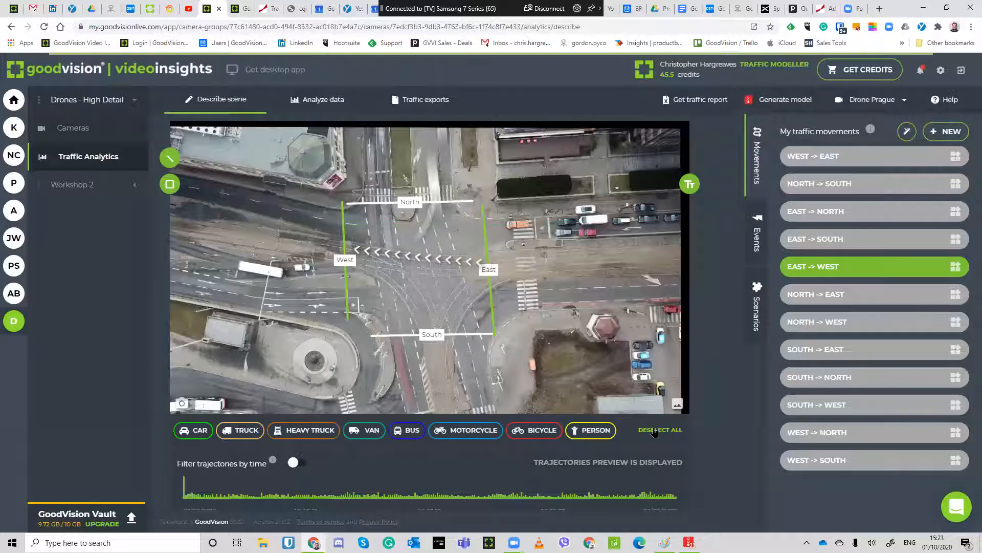
pyautogui.click(599, 432)
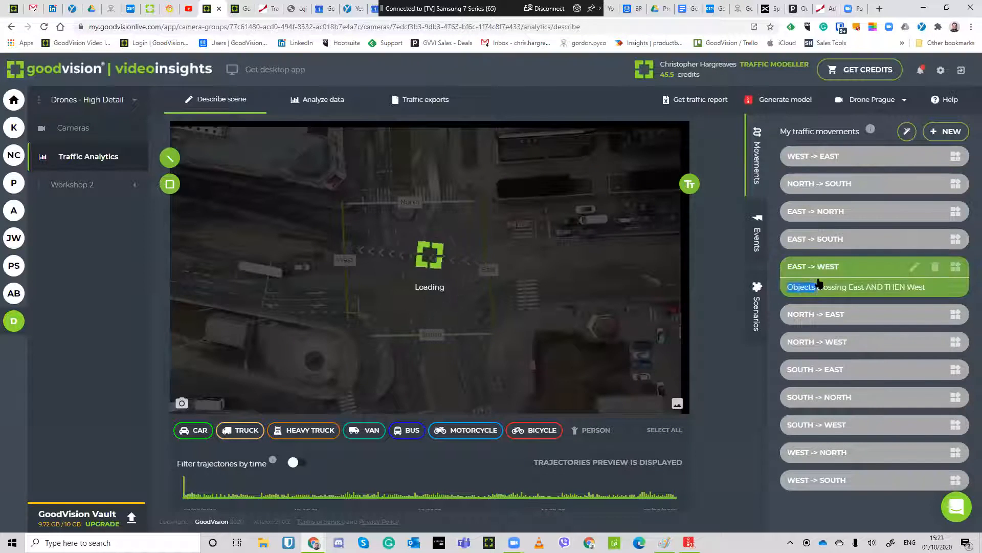
pyautogui.click(581, 433)
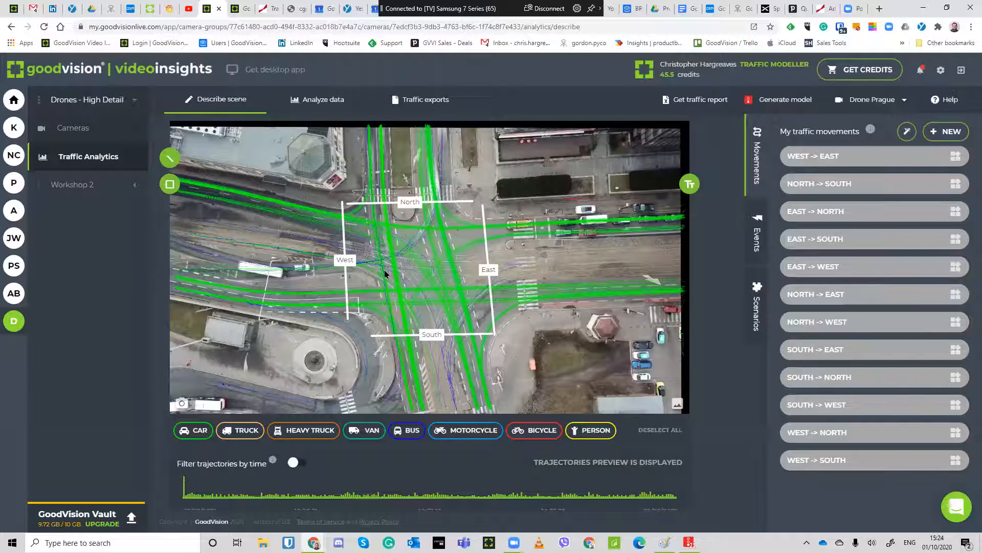
# Step: Draw a short counting line across the southbound trajectories just above the South line and name it Sat flow
pyautogui.click(170, 158)
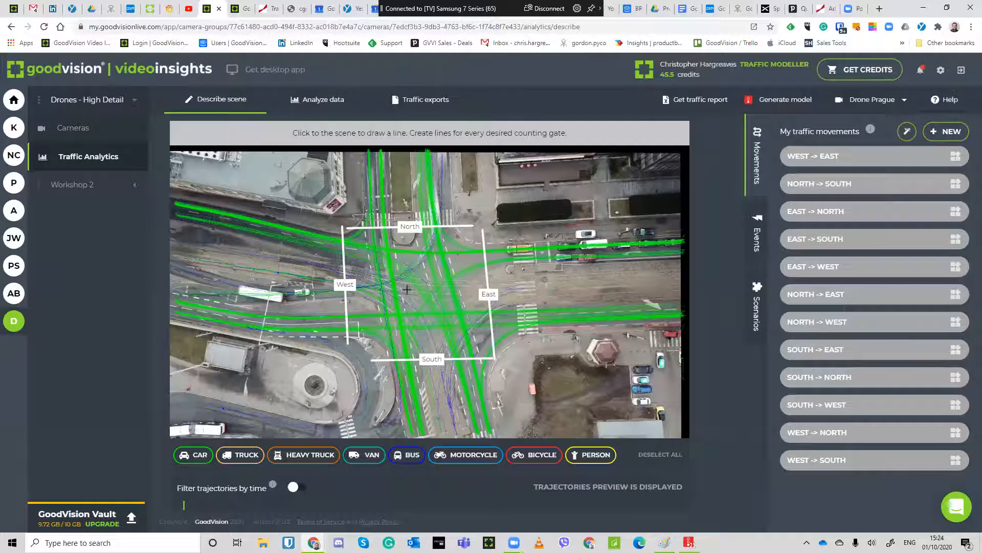
pyautogui.click(399, 350)
pyautogui.click(413, 348)
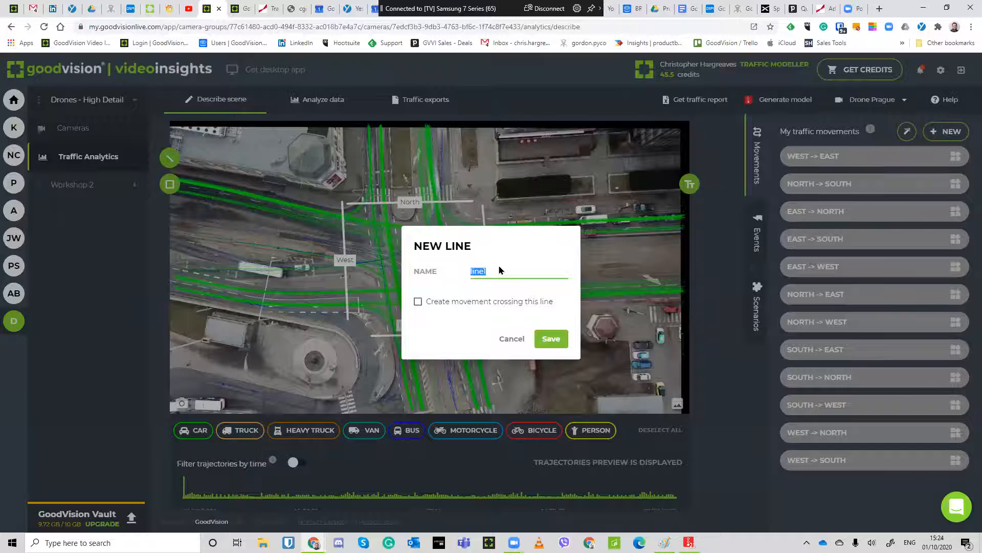
pyautogui.write('Sat flow')
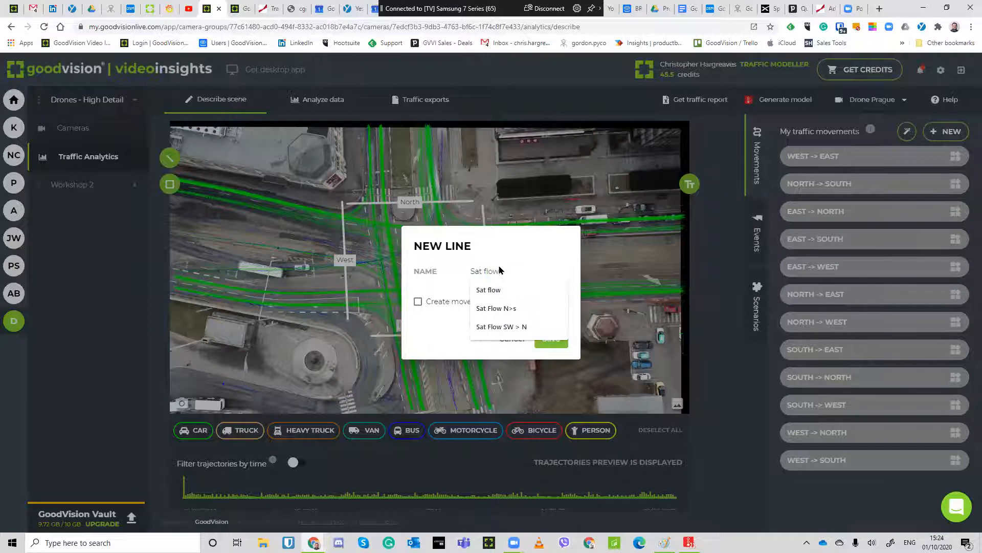
pyautogui.click(496, 289)
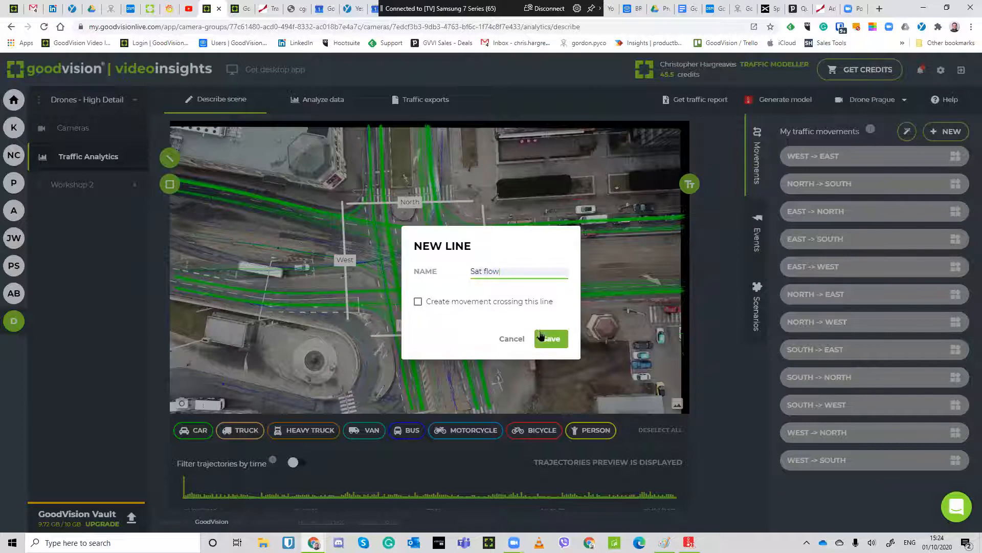
pyautogui.click(543, 340)
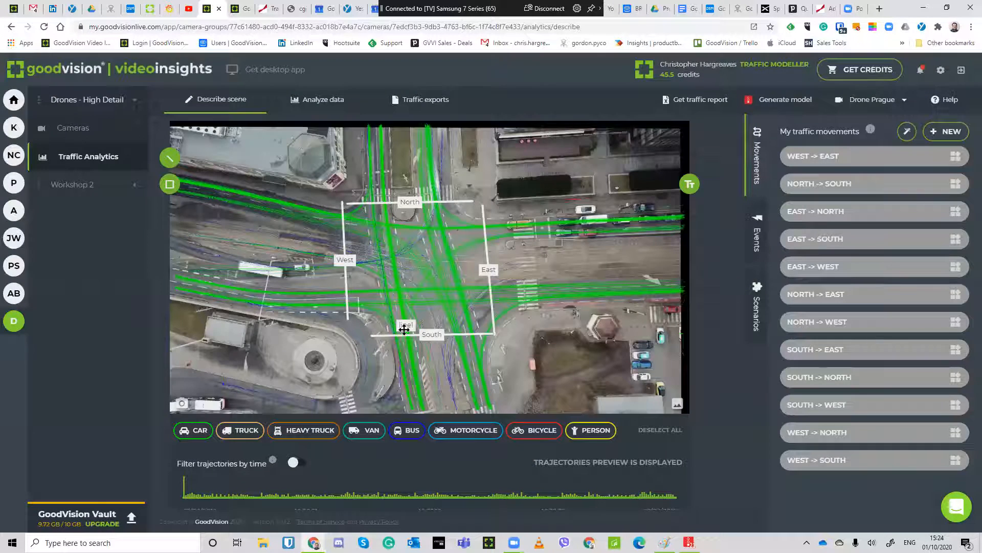
pyautogui.click(169, 158)
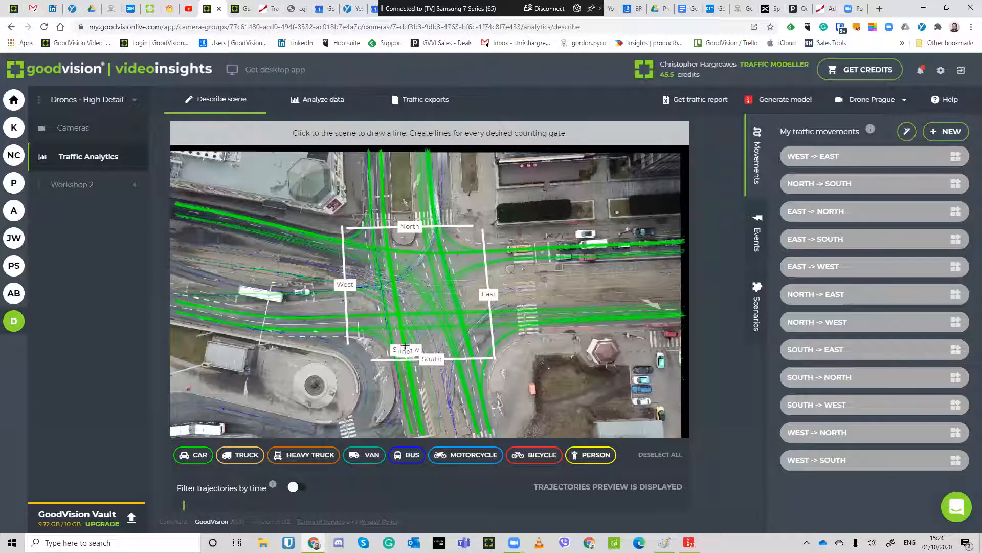
pyautogui.moveTo(408, 358); pyautogui.dragTo(414, 403)
pyautogui.rightClick(415, 404)
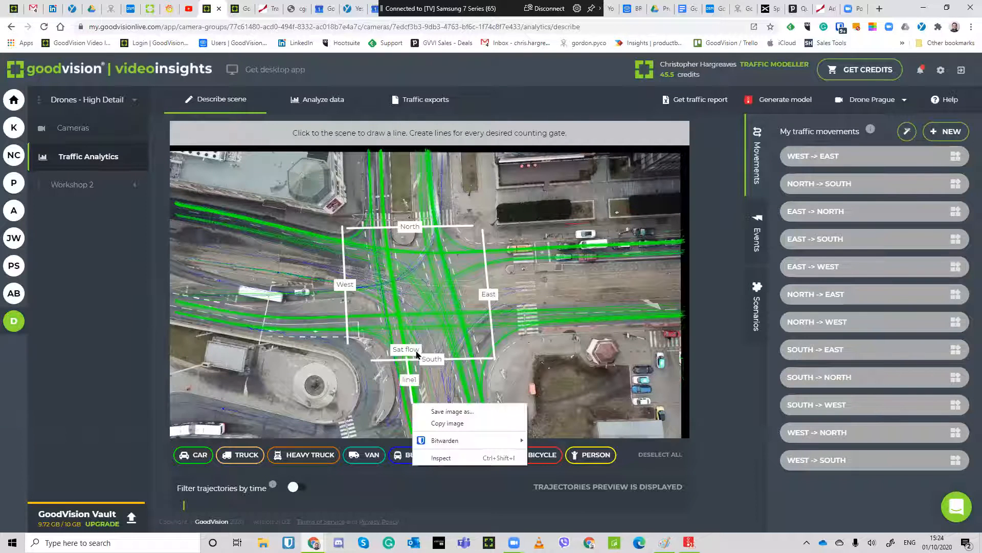
pyautogui.press('Escape')
pyautogui.press('Escape')
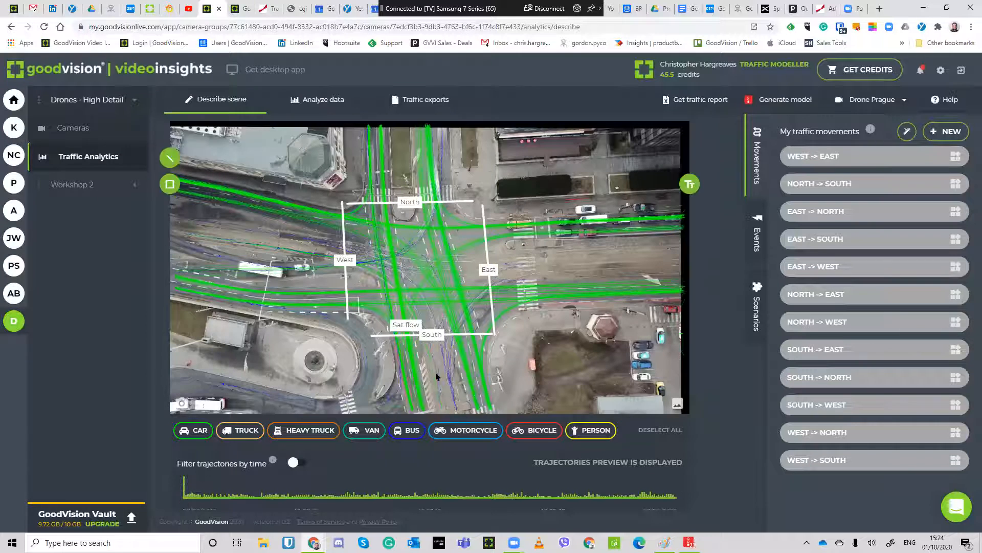
# Step: Create a traffic movement named Sat flow for objects crossing the Sat flow line in any direction, with a total volume widget
pyautogui.click(963, 149)
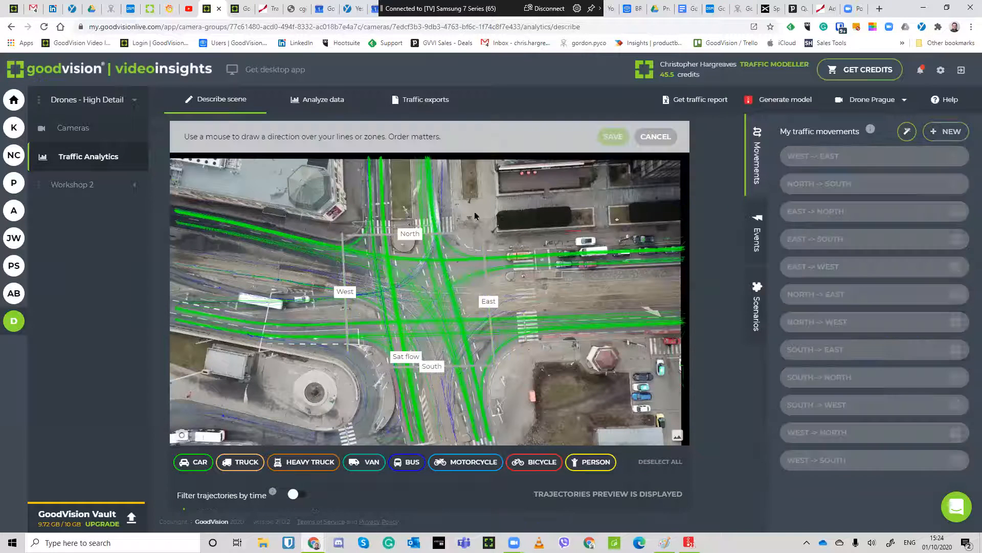
pyautogui.moveTo(408, 345); pyautogui.dragTo(409, 365)
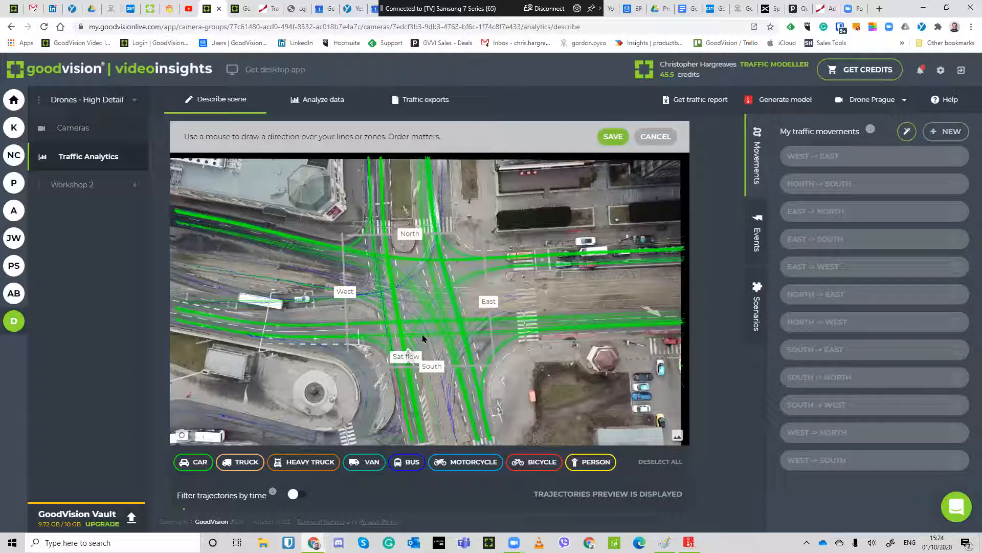
pyautogui.click(611, 136)
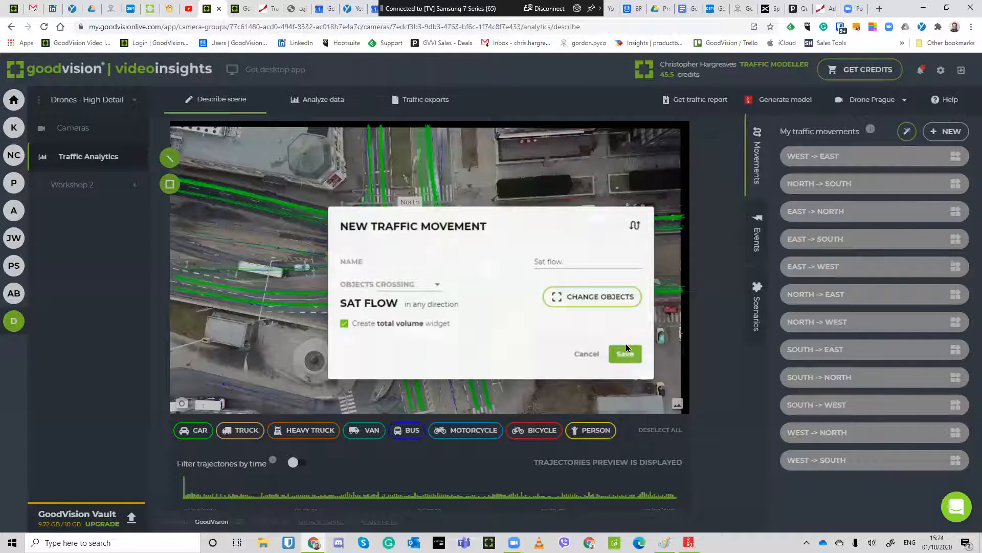
pyautogui.click(628, 353)
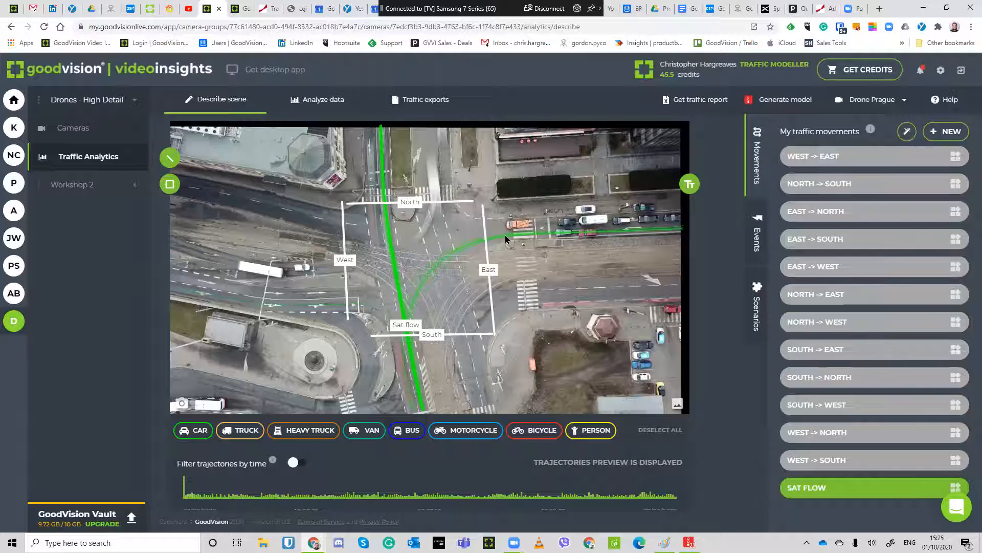
# Step: Request a Saturation Flows traffic report for the Drone Prague camera covering only the Sat flow movement, and dismiss the confirmation
pyautogui.click(701, 100)
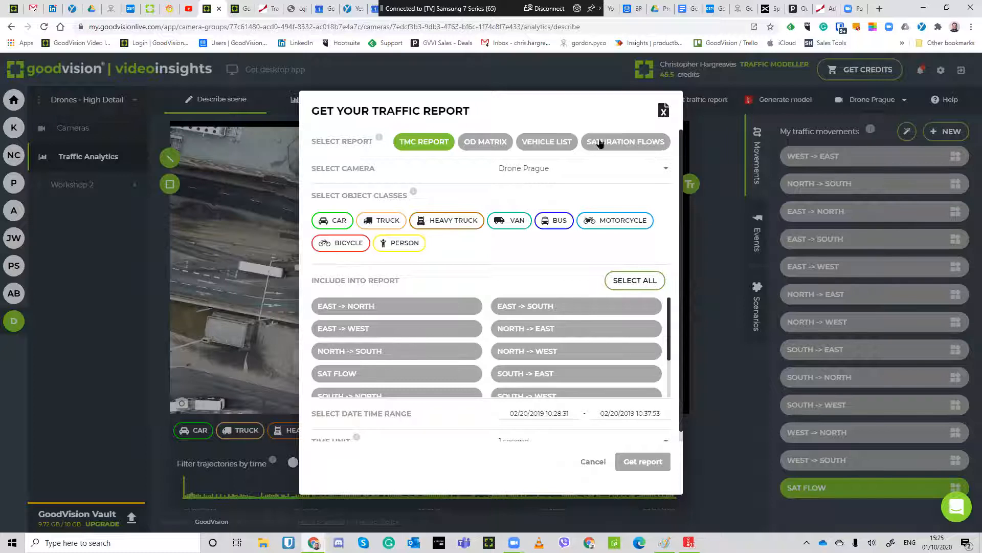
pyautogui.click(631, 153)
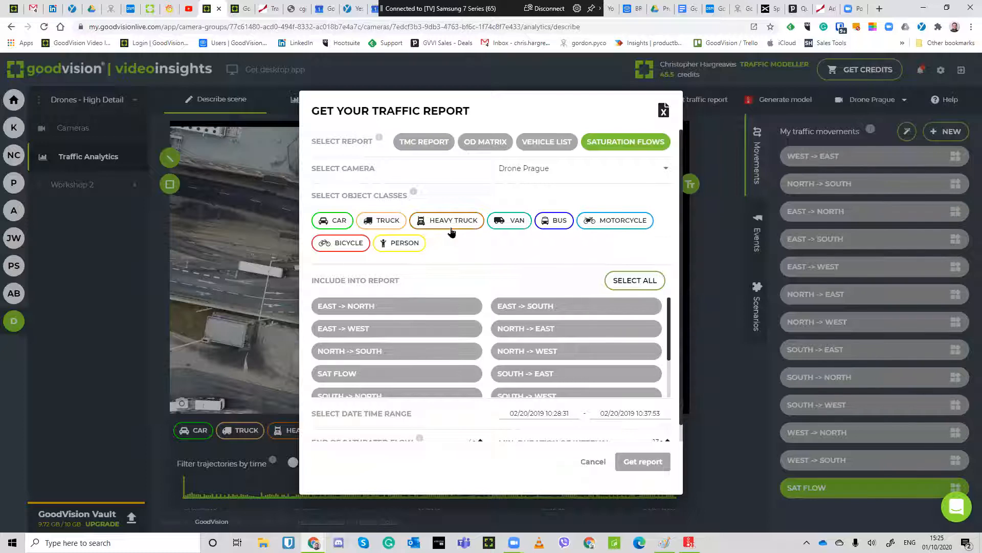
pyautogui.scroll(-1, 593, 293)
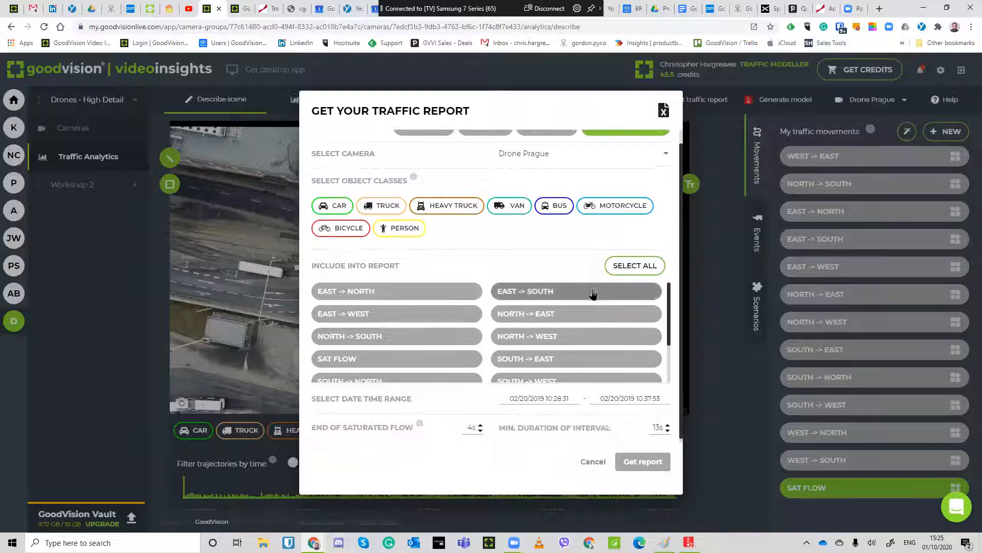
pyautogui.scroll(-3, 592, 293)
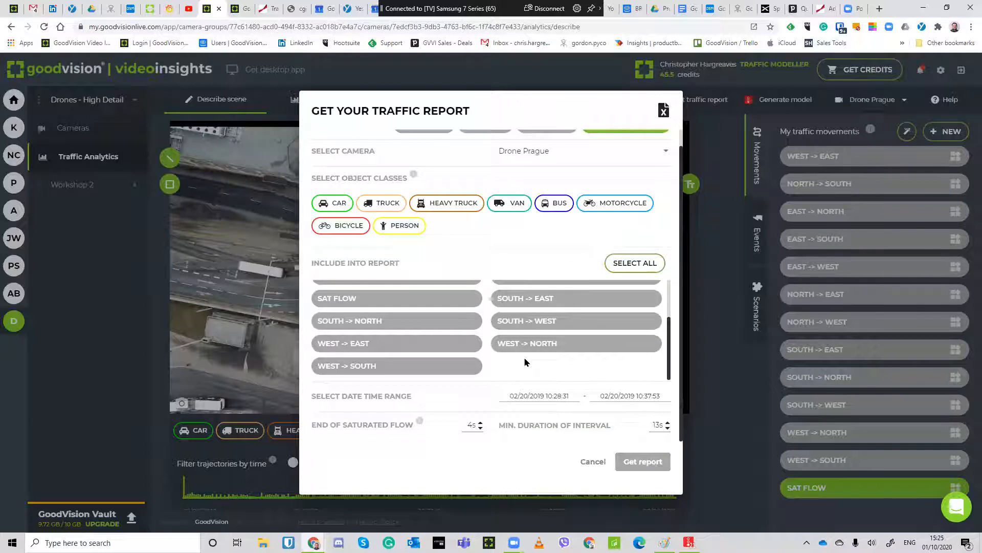
pyautogui.scroll(3, 524, 362)
pyautogui.click(348, 356)
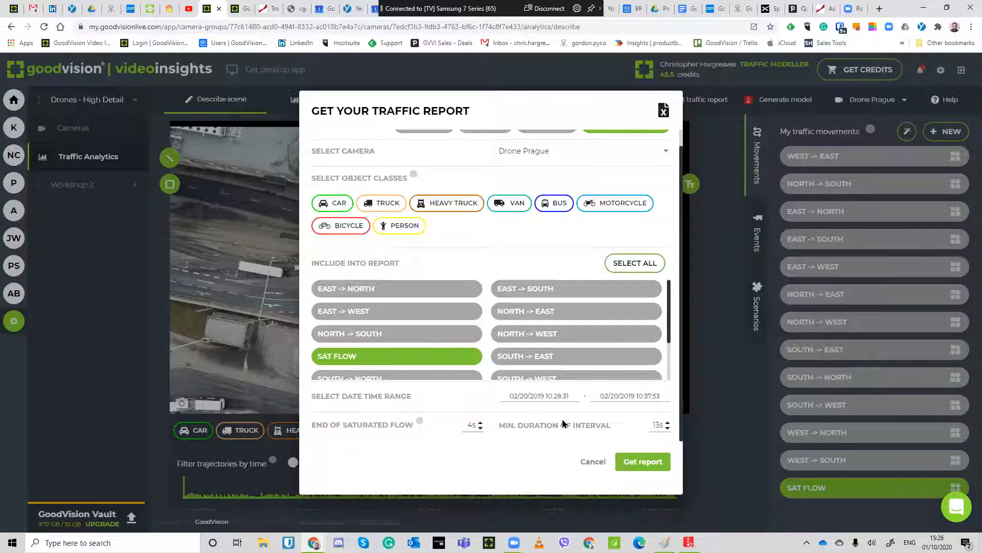
pyautogui.scroll(1, 468, 429)
pyautogui.scroll(-1, 511, 423)
pyautogui.click(631, 463)
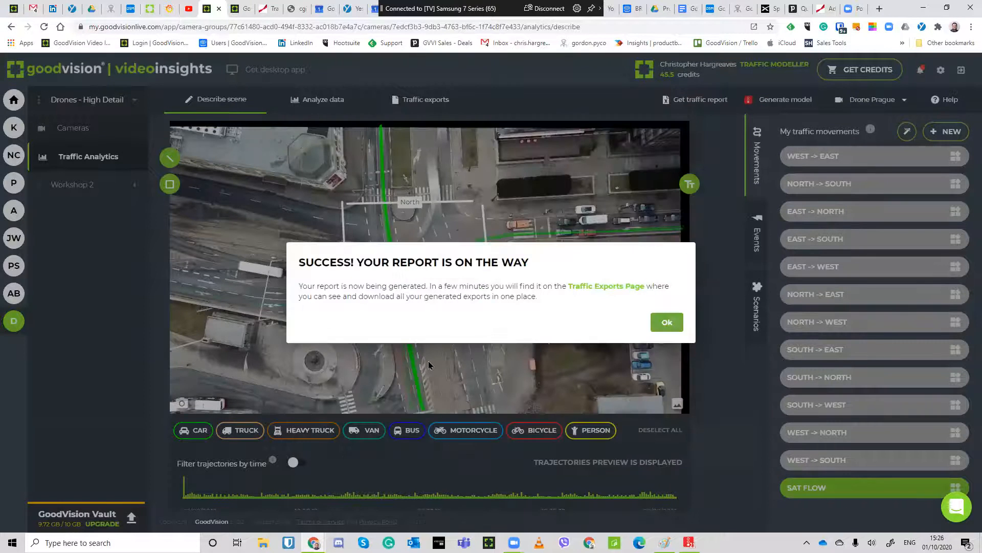
pyautogui.click(428, 361)
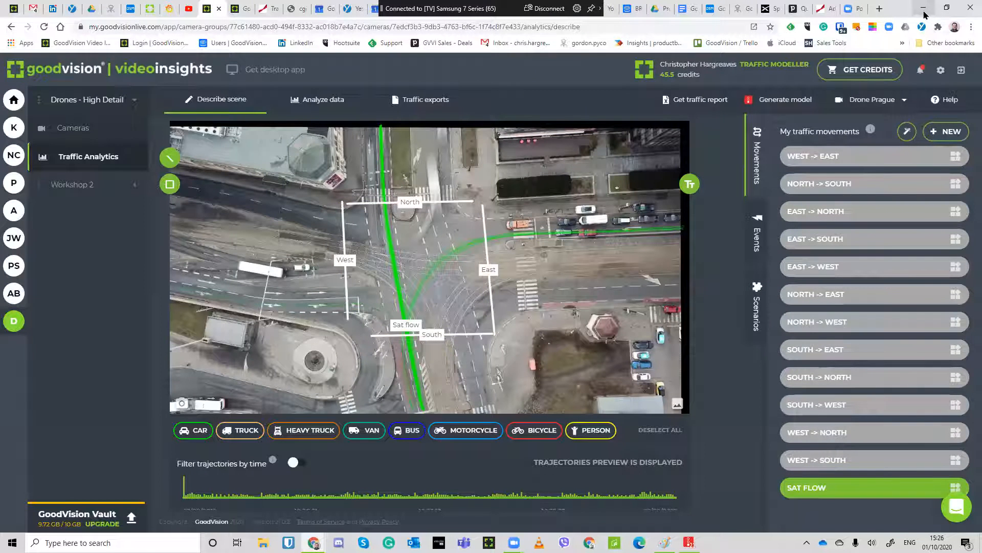
# Step: Minimise the browser, open the exported Drone Prague Vissim model from the desktop in PTV Vissim Demo and maximise its window
pyautogui.click(923, 7)
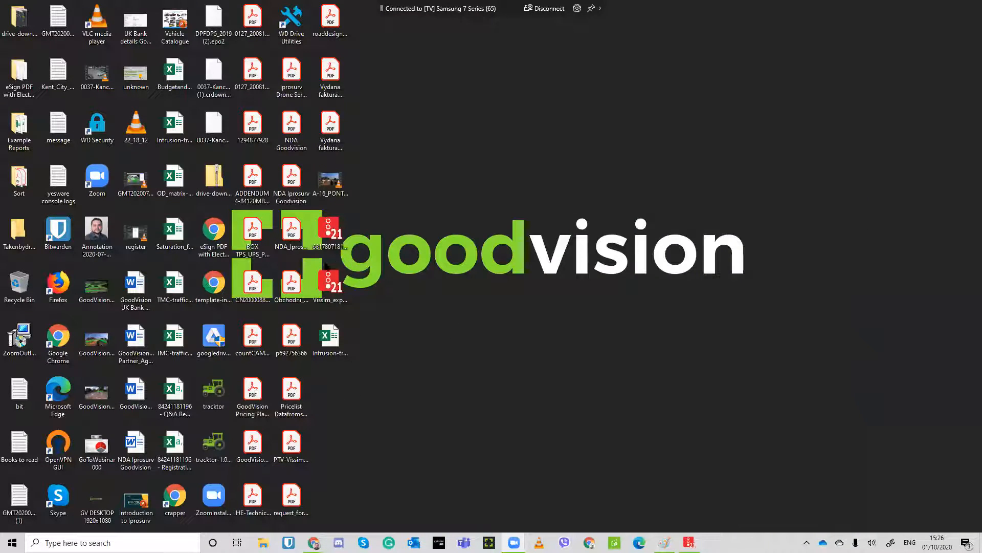
pyautogui.doubleClick(327, 283)
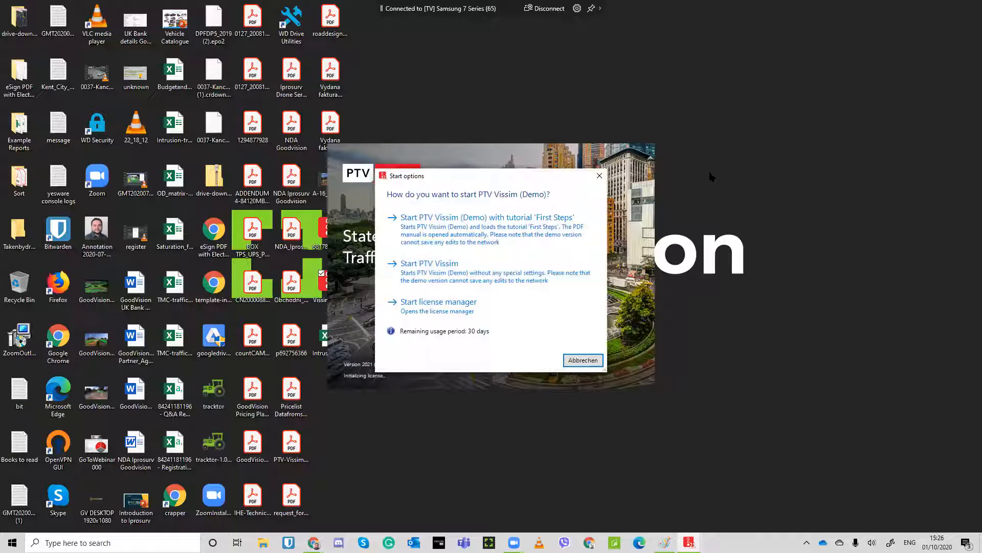
pyautogui.click(514, 276)
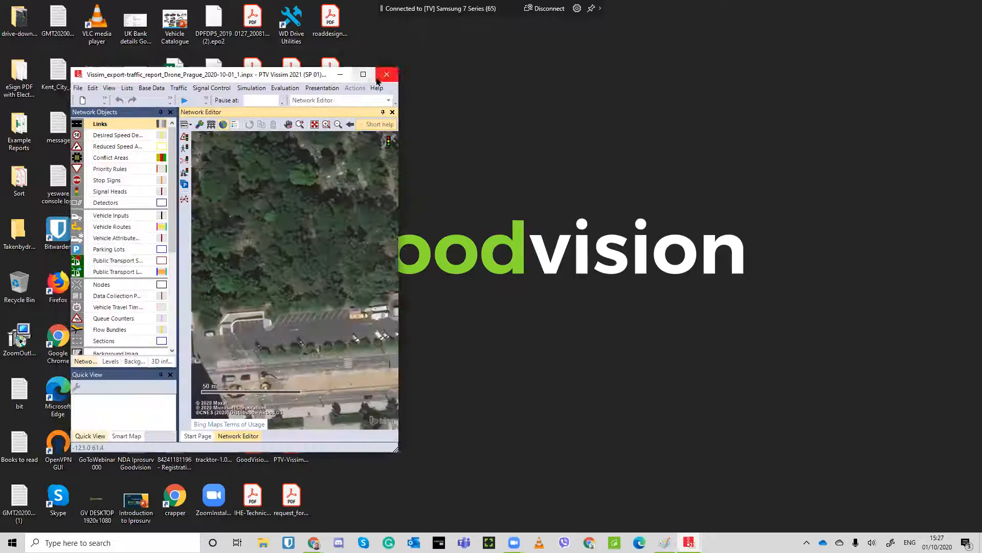
pyautogui.click(363, 76)
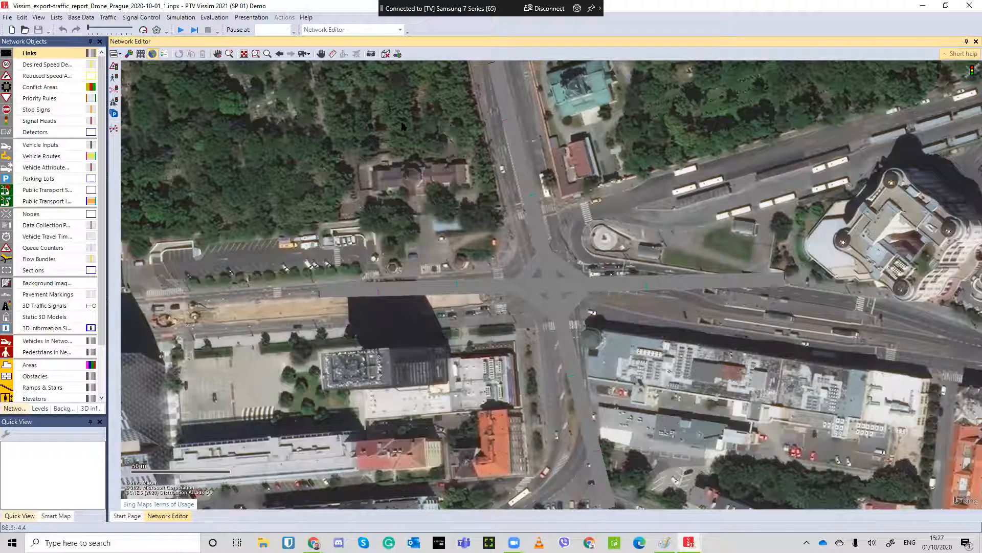
# Step: Move the outer ends of the two EAST links so that they follow the carriageways on the aerial background
pyautogui.click(784, 286)
pyautogui.moveTo(785, 284); pyautogui.dragTo(773, 329)
pyautogui.click(774, 278)
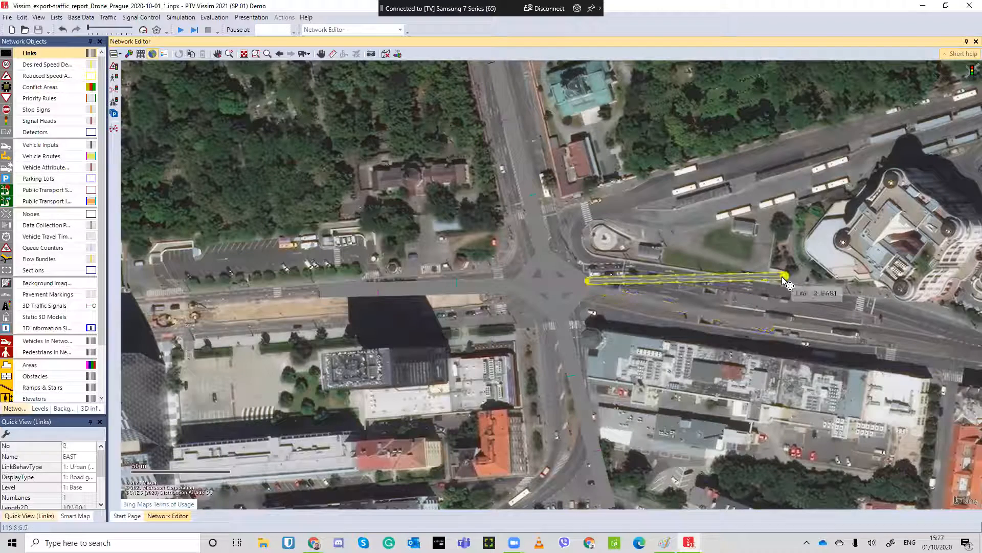
pyautogui.moveTo(772, 308); pyautogui.dragTo(786, 291)
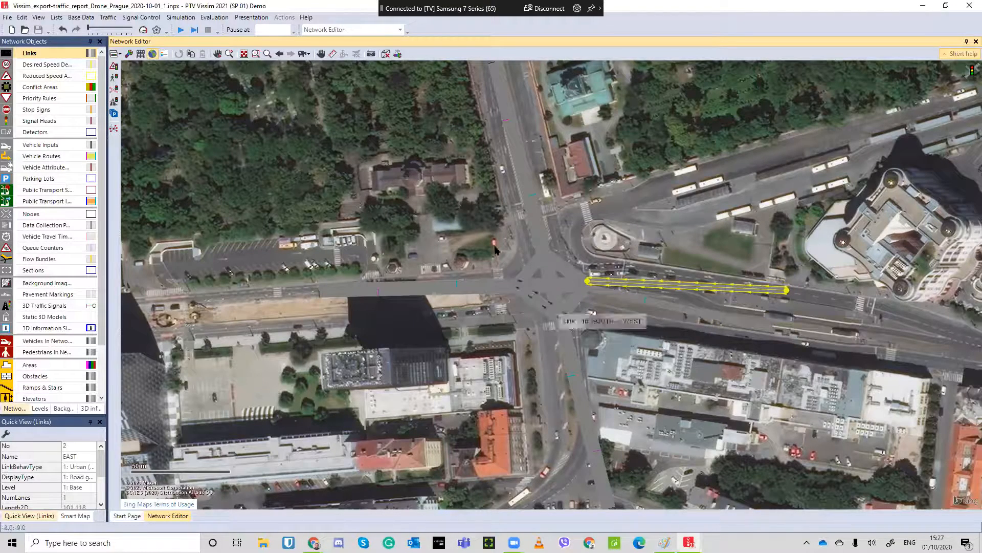
# Step: Generate splines for all the connectors selected together in the centre of the junction to curve the turning movements
pyautogui.click(569, 299)
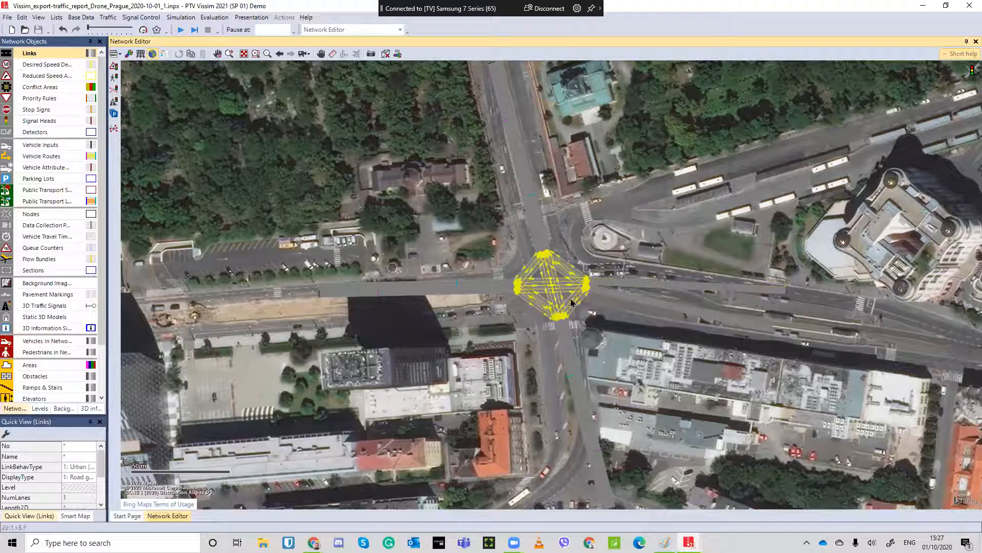
pyautogui.rightClick(593, 377)
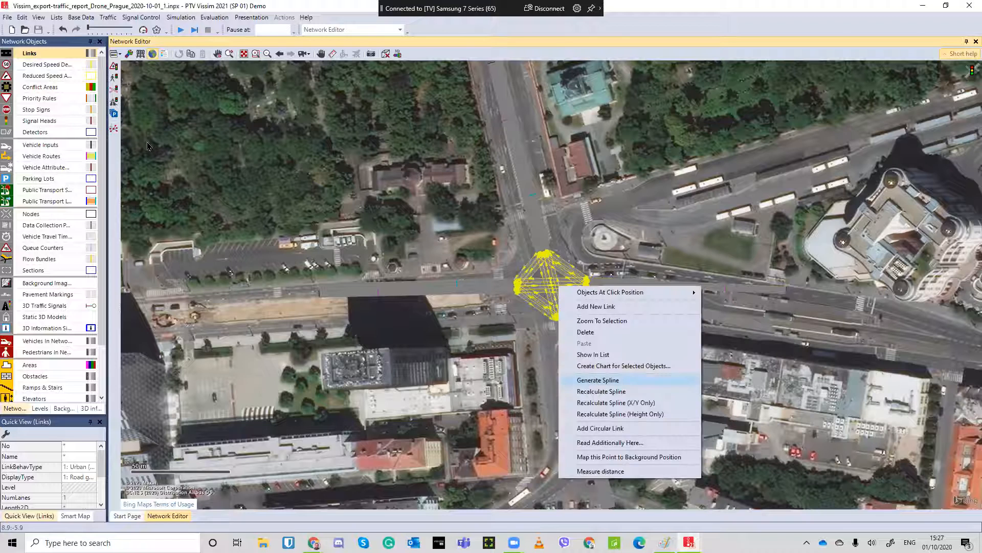
pyautogui.click(597, 380)
pyautogui.click(201, 185)
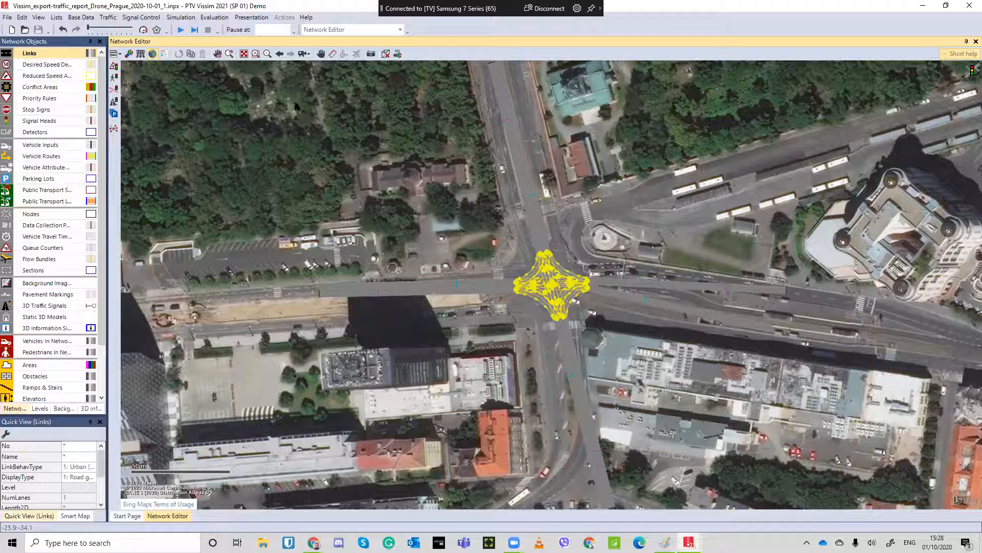
# Step: Select the complete road network, shift it slightly west over the aerial background and clear the selection
pyautogui.click(865, 481)
pyautogui.moveTo(864, 481); pyautogui.dragTo(250, 98)
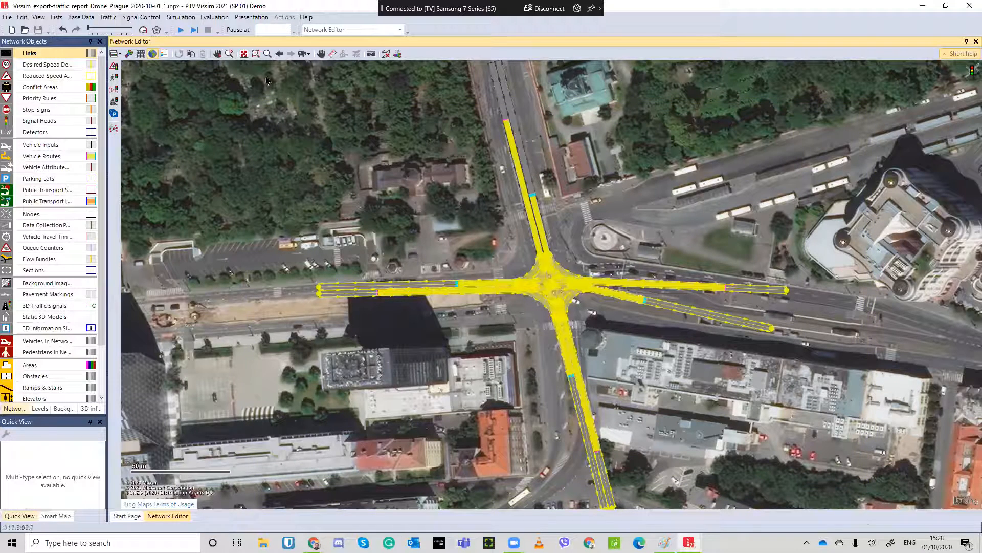
pyautogui.click(817, 503)
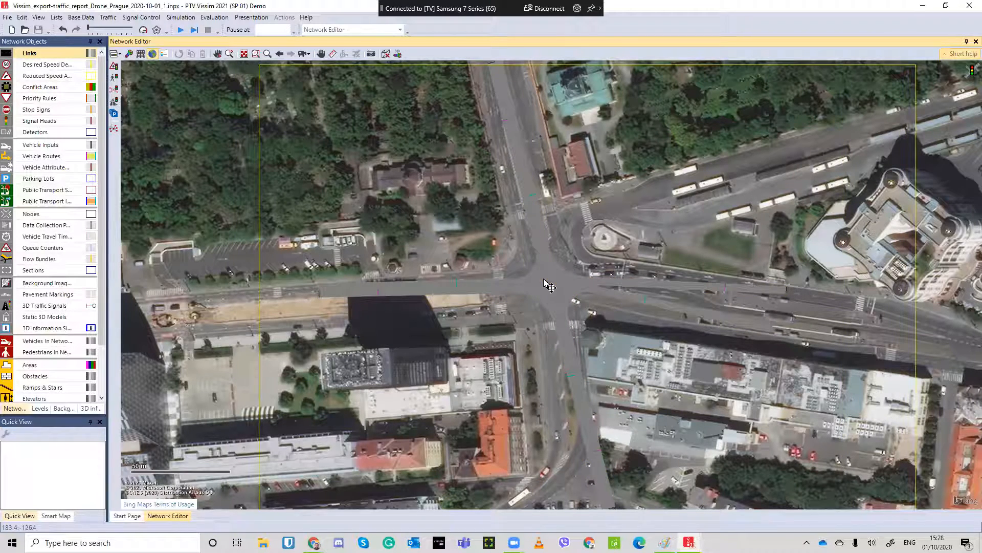
pyautogui.moveTo(550, 284); pyautogui.dragTo(544, 283)
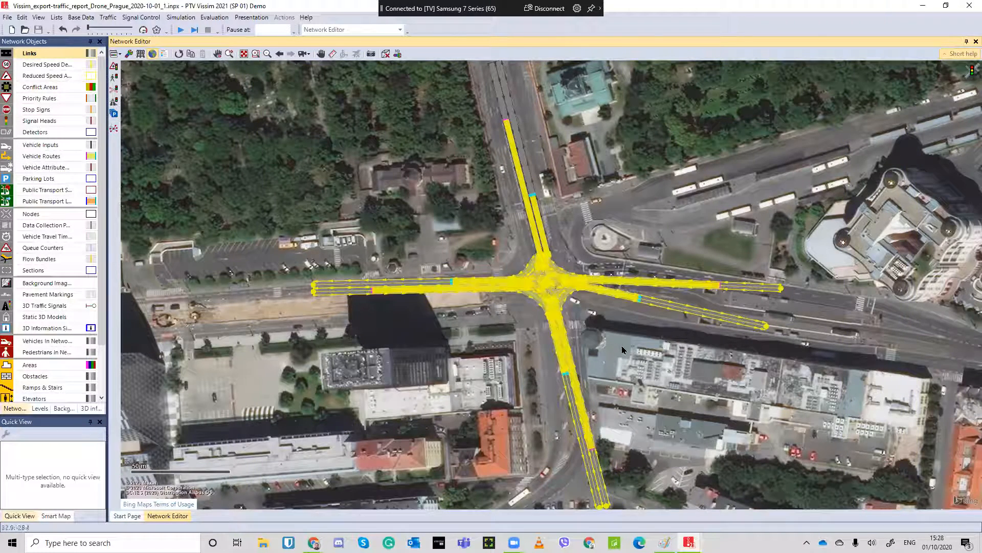
pyautogui.press('Delete')
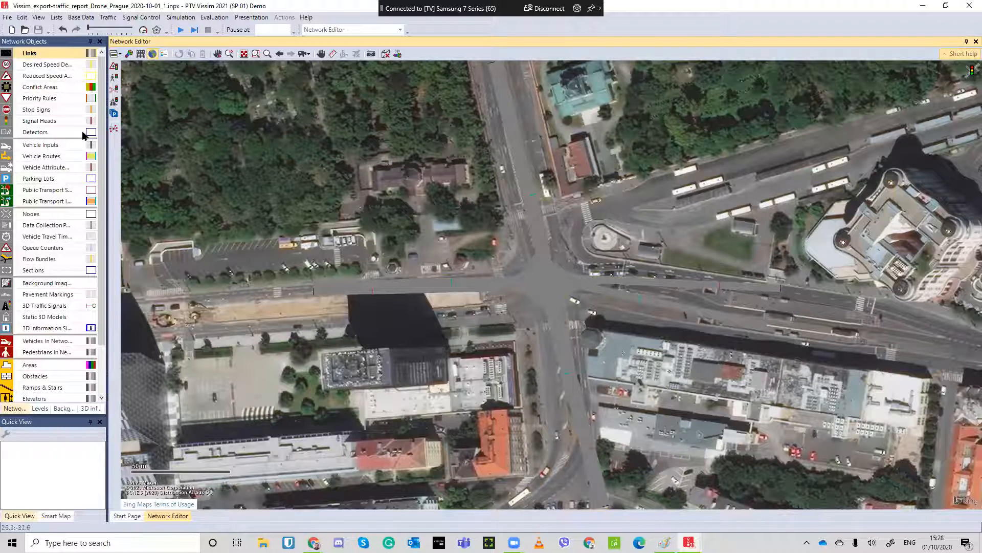
# Step: Show the Vehicle Inputs list with volumes by time interval and bring the junction into view above it
pyautogui.rightClick(61, 144)
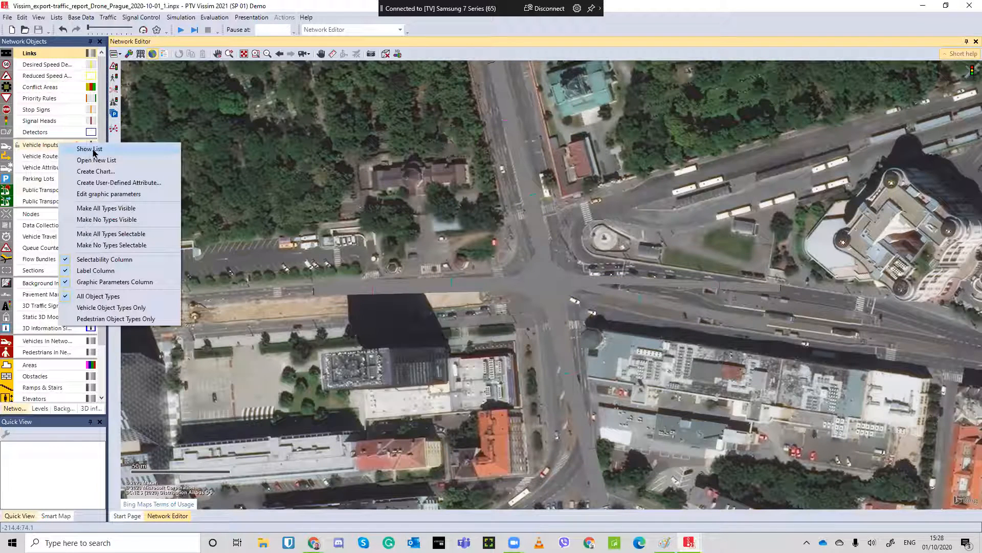
pyautogui.click(94, 151)
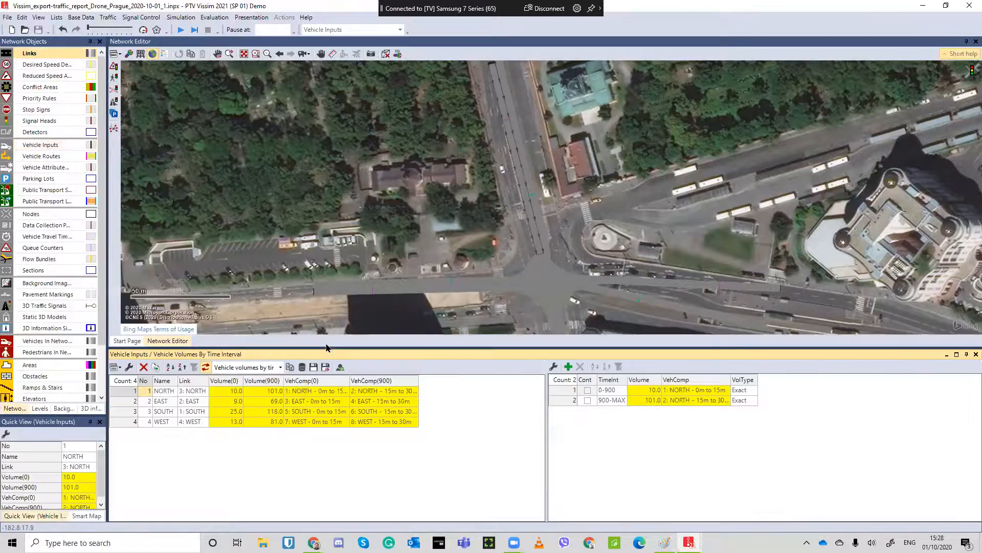
pyautogui.moveTo(575, 176); pyautogui.dragTo(572, 100)
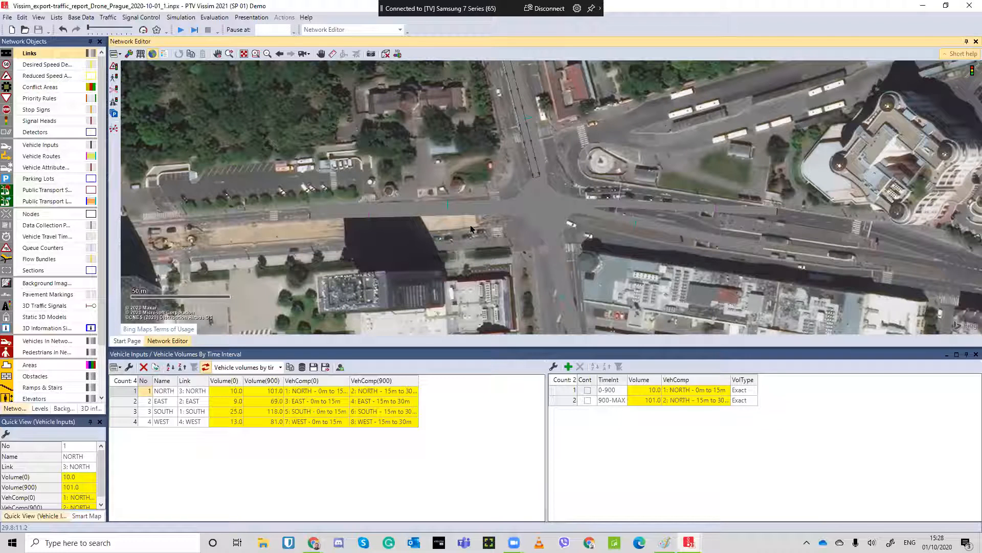
# Step: Inspect the WEST, NORTH and SOUTH links that correspond to the vehicle inputs by selecting each in the network
pyautogui.click(448, 211)
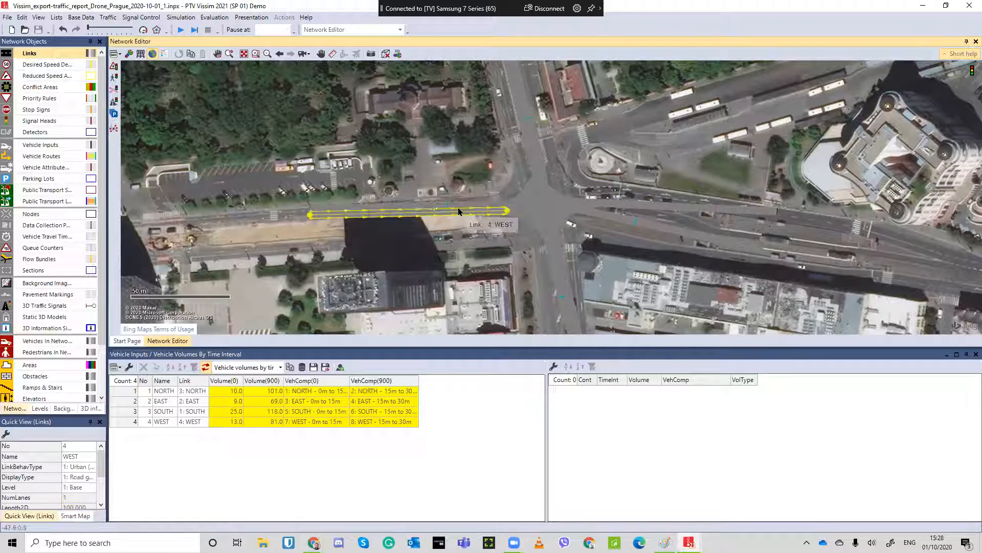
pyautogui.click(458, 212)
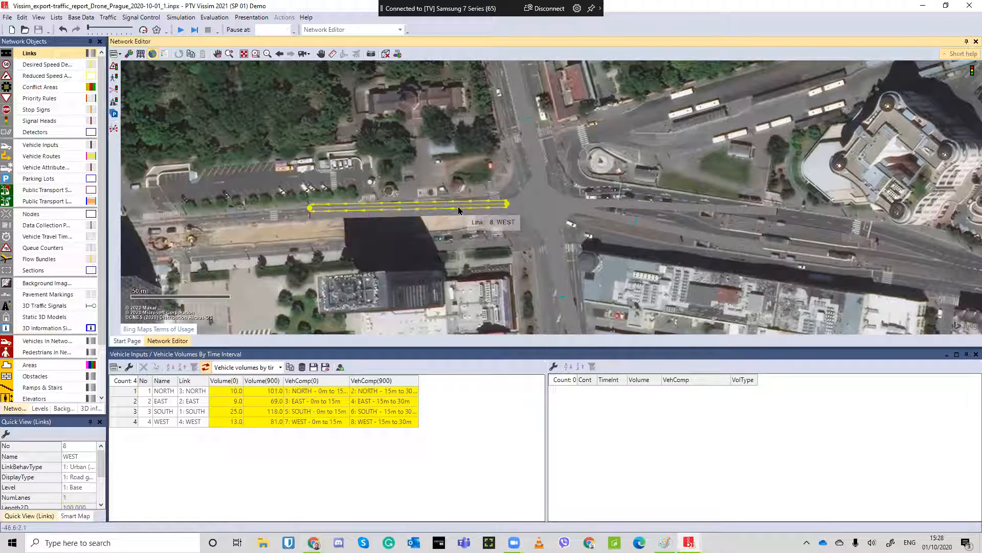
pyautogui.click(534, 167)
pyautogui.click(534, 168)
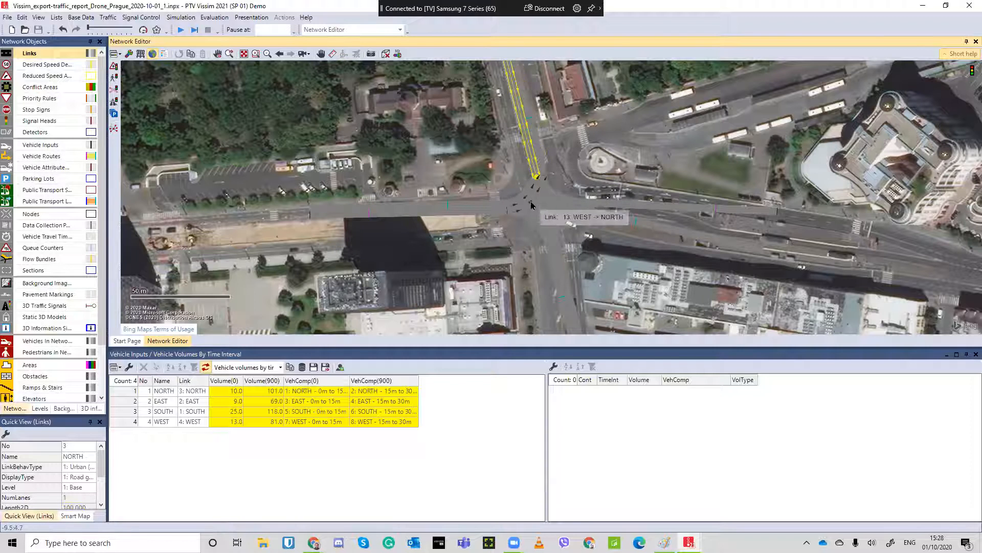
pyautogui.click(550, 261)
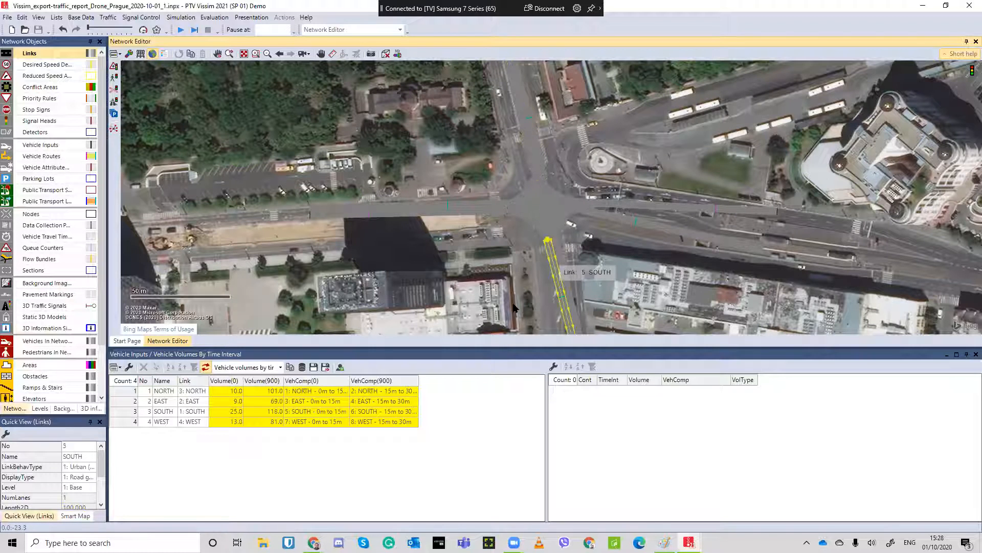
pyautogui.click(470, 278)
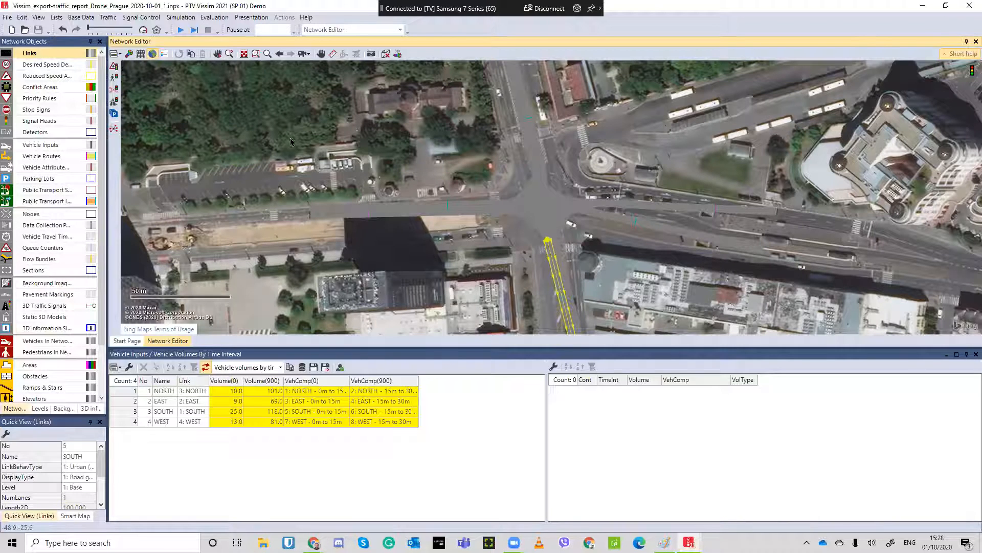
# Step: Open the Desired Speed Distributions and examine the GoodVision average speed entries, including EAST for OGV1, EAST for VAN and SOUTH for CAR
pyautogui.click(80, 20)
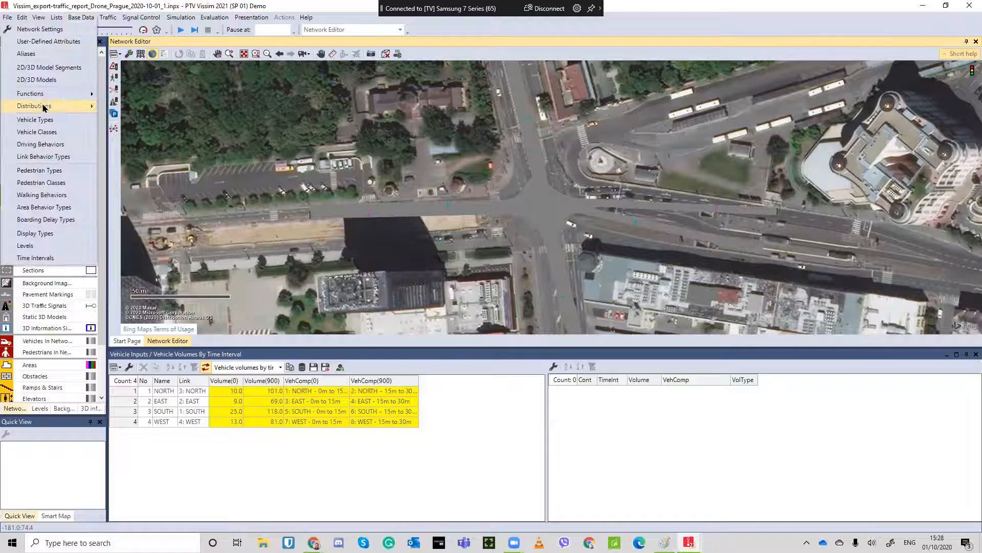
pyautogui.moveTo(62, 106)
pyautogui.scroll(-12, 251, 422)
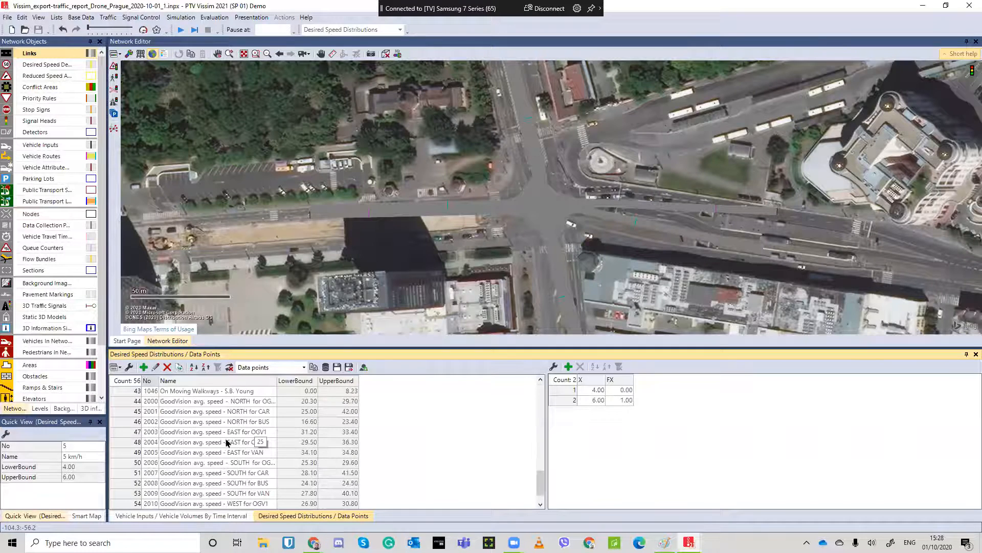
pyautogui.click(204, 433)
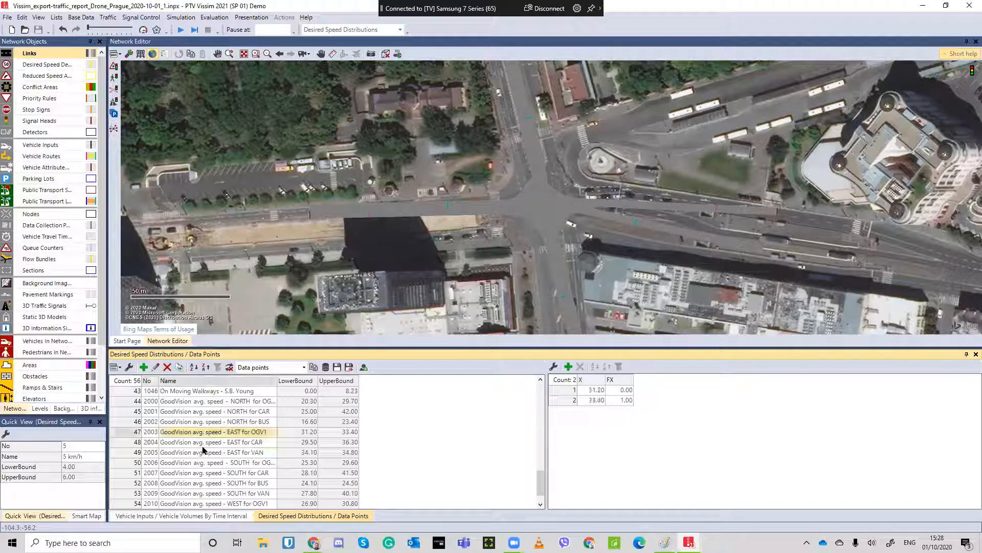
pyautogui.click(198, 455)
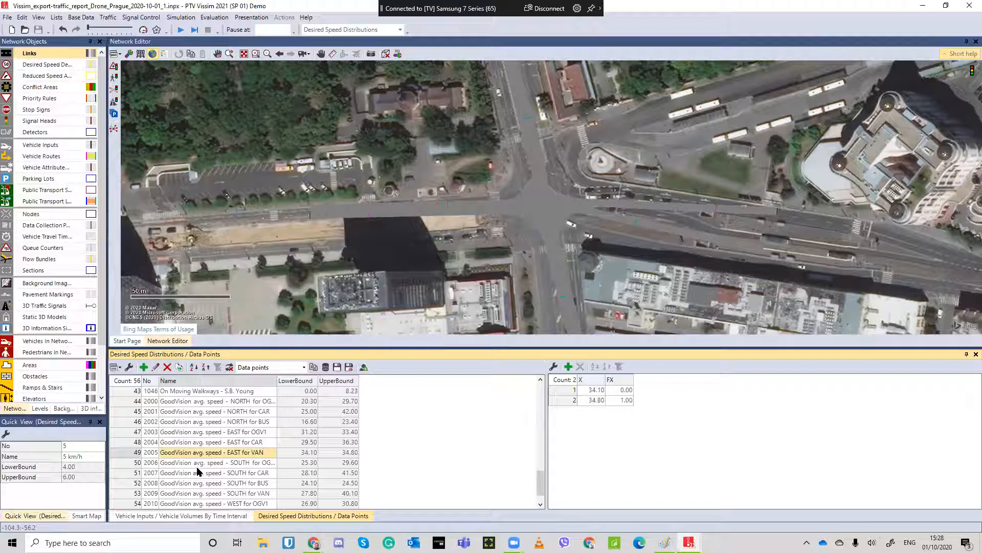
pyautogui.click(197, 476)
pyautogui.scroll(-1, 202, 471)
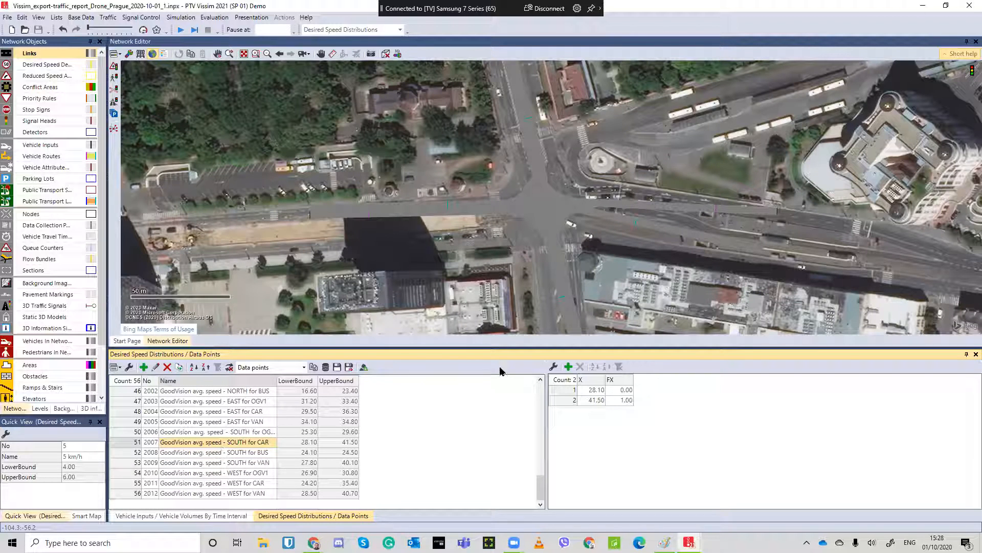
# Step: Enlarge the network view slightly and select all links and connectors of the junction
pyautogui.moveTo(505, 347); pyautogui.dragTo(504, 354)
pyautogui.moveTo(476, 320); pyautogui.dragTo(465, 295)
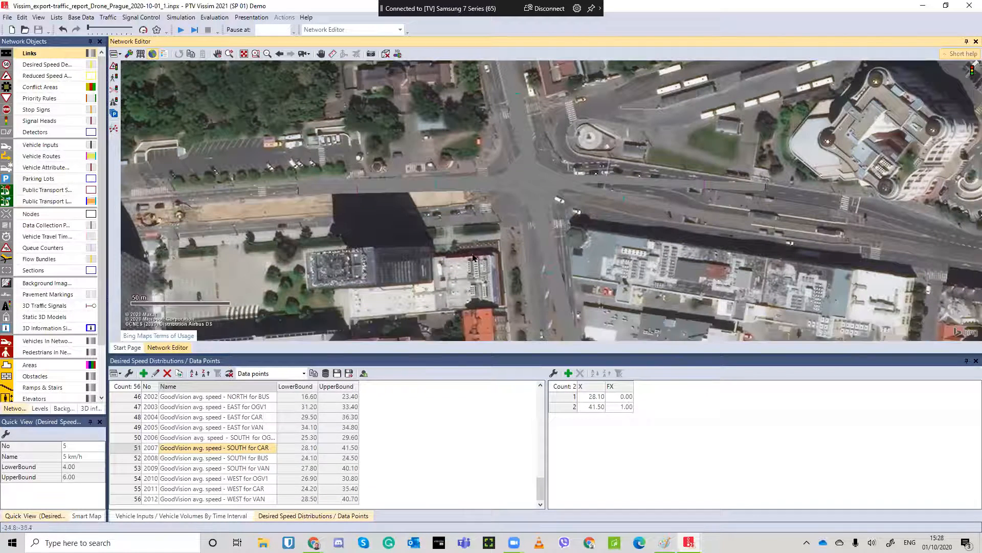
pyautogui.moveTo(478, 231); pyautogui.dragTo(463, 276)
pyautogui.moveTo(279, 94); pyautogui.dragTo(674, 370)
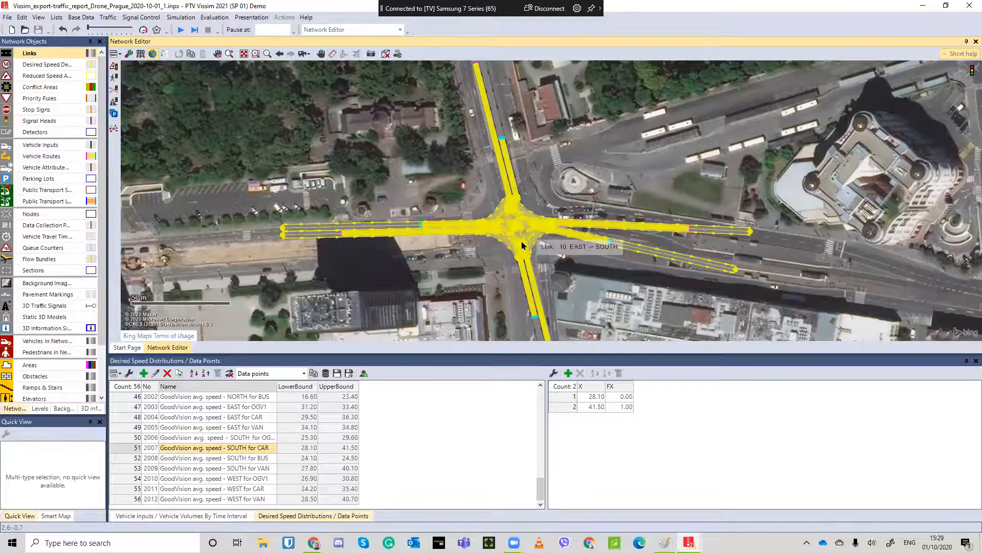
# Step: Examine the junction ends of the two NORTH links by selecting each of them up close
pyautogui.scroll(2, 571, 257)
pyautogui.scroll(2, 580, 277)
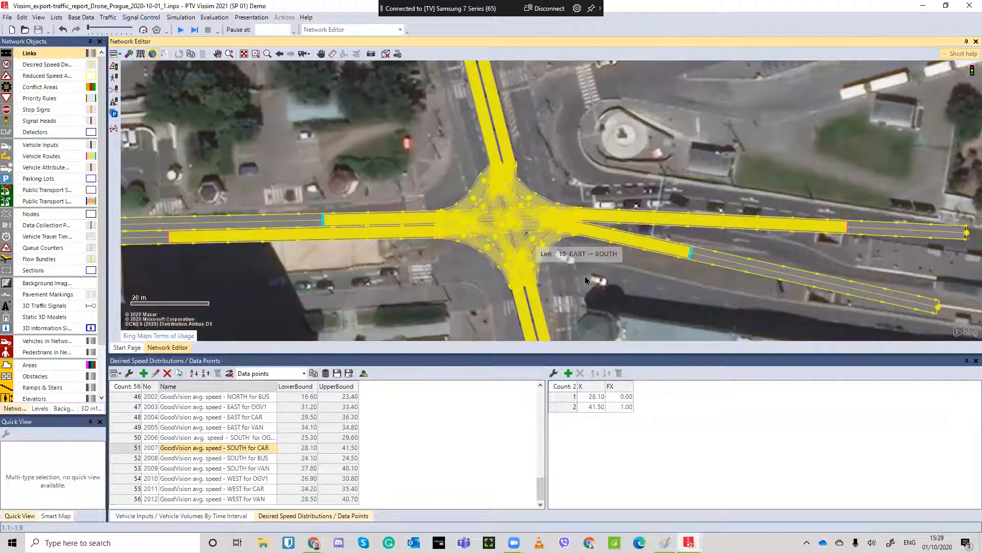
pyautogui.click(484, 146)
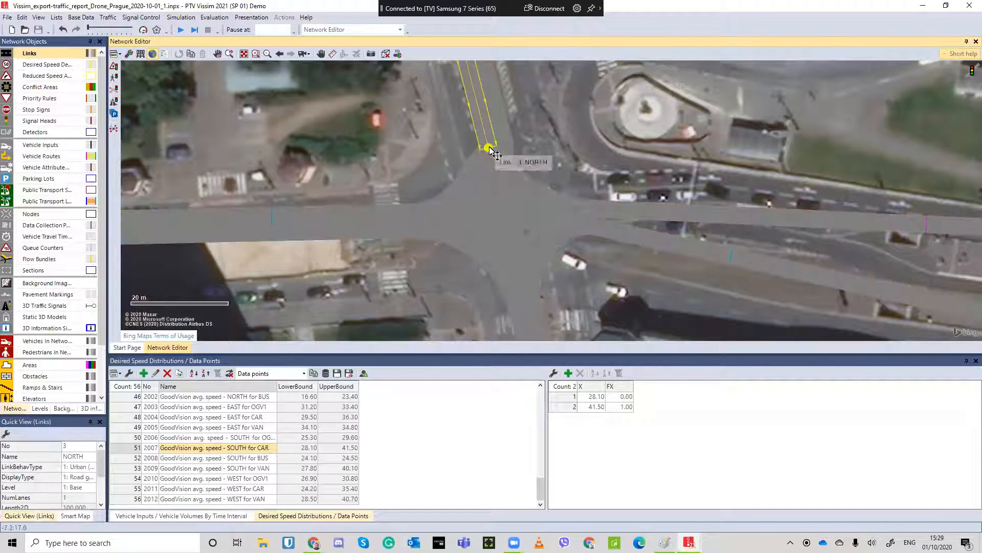
pyautogui.click(506, 145)
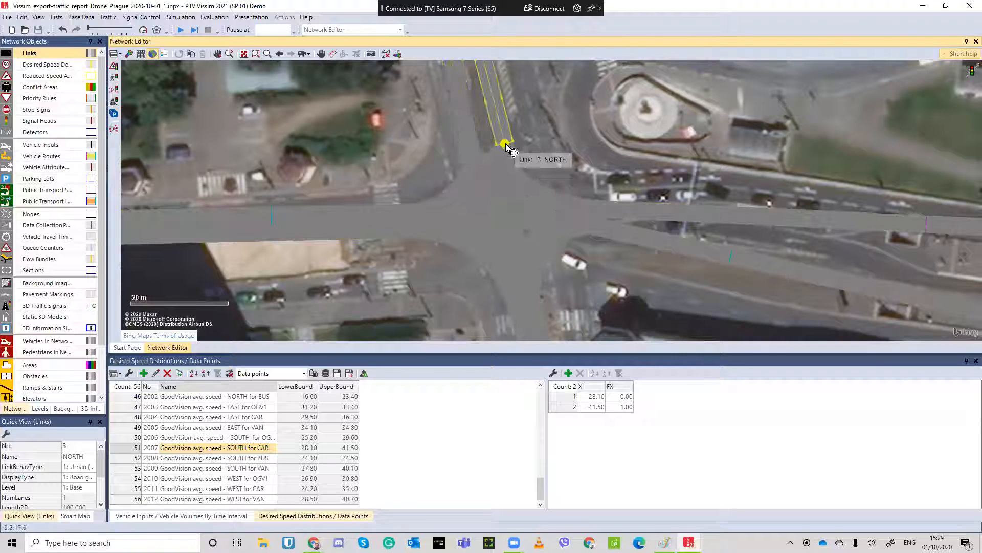
pyautogui.click(549, 149)
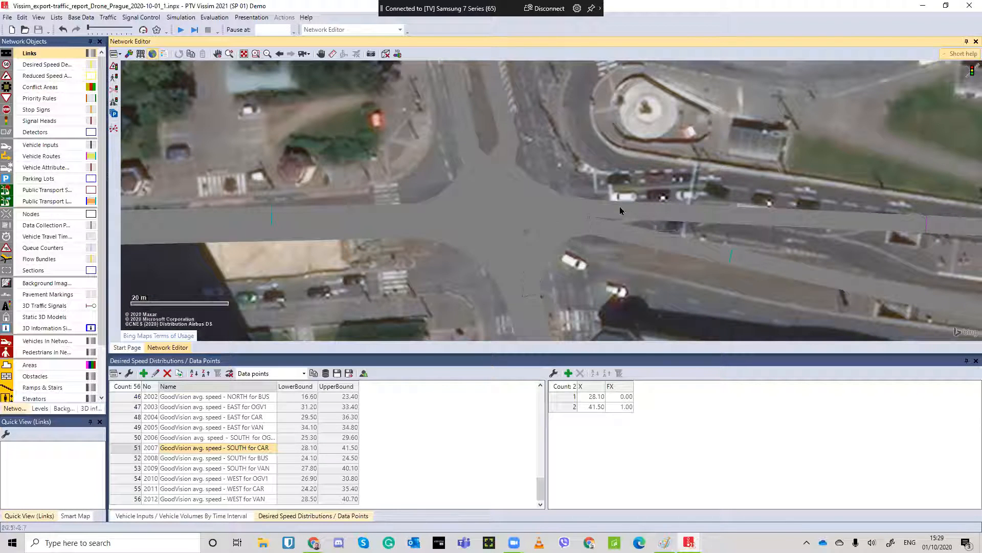
# Step: Move the junction end of EAST link 2 northwards onto its carriageway in the aerial image
pyautogui.click(589, 209)
pyautogui.moveTo(601, 212); pyautogui.dragTo(598, 202)
pyautogui.moveTo(589, 209); pyautogui.dragTo(592, 193)
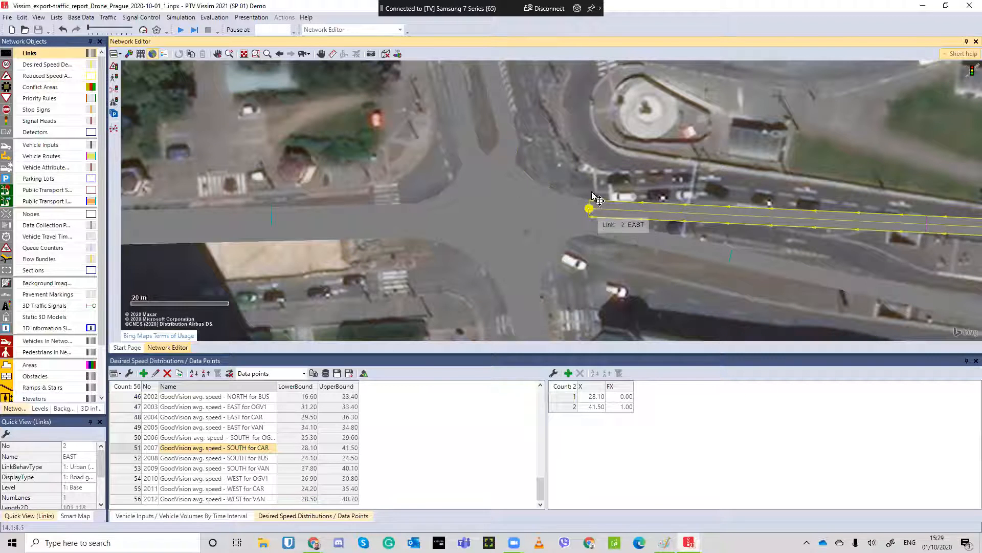
pyautogui.click(609, 220)
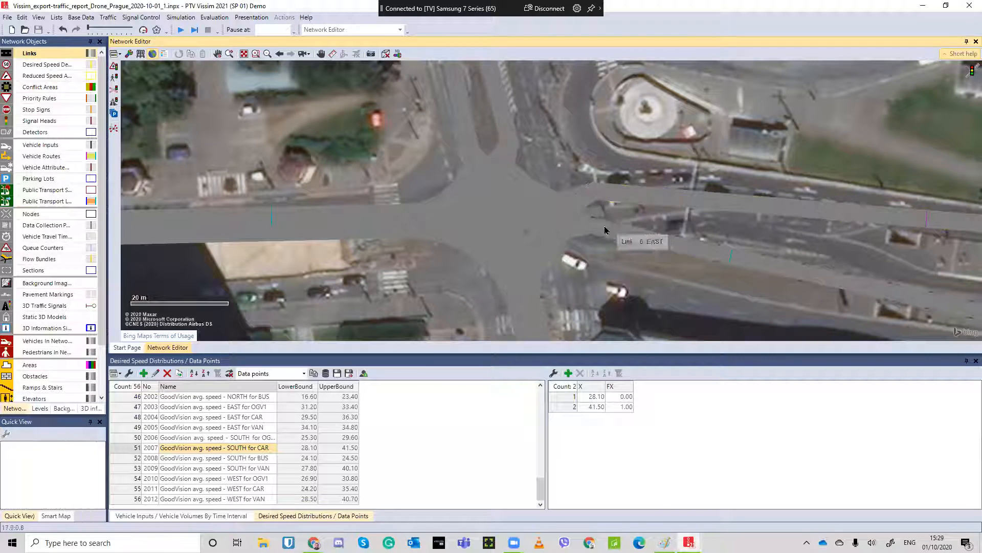
# Step: Reposition the junction end of EAST link 6 further south to follow its carriageway in the aerial image
pyautogui.click(594, 238)
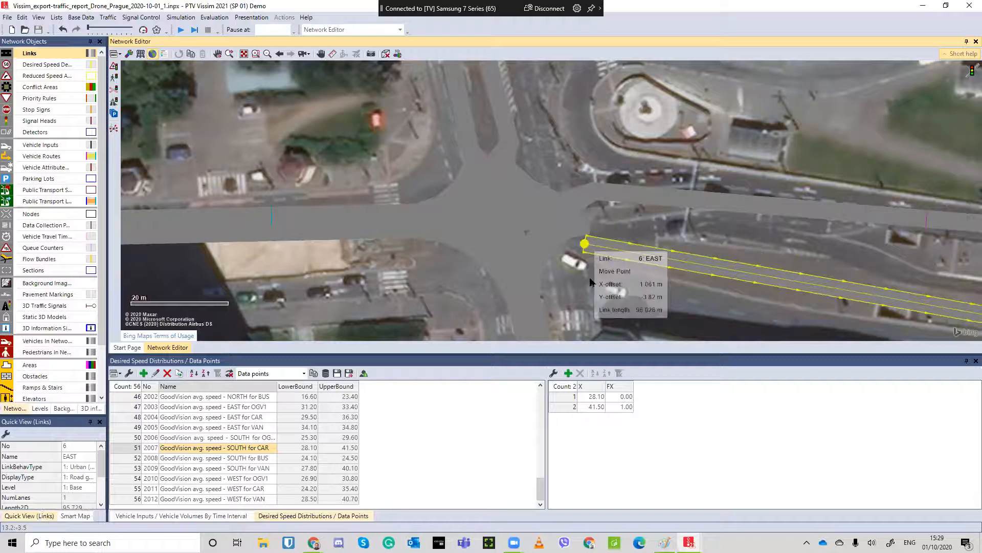
pyautogui.click(629, 247)
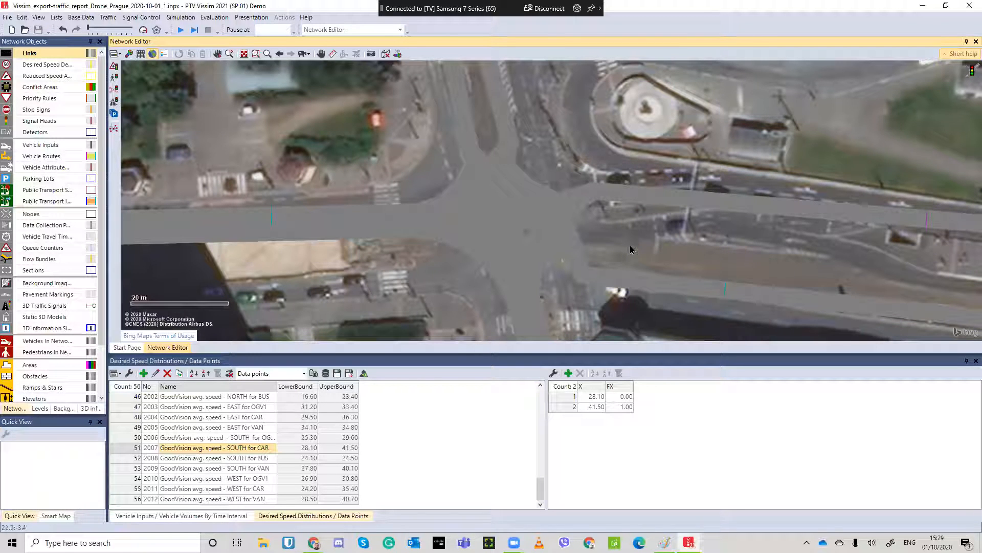
pyautogui.click(586, 277)
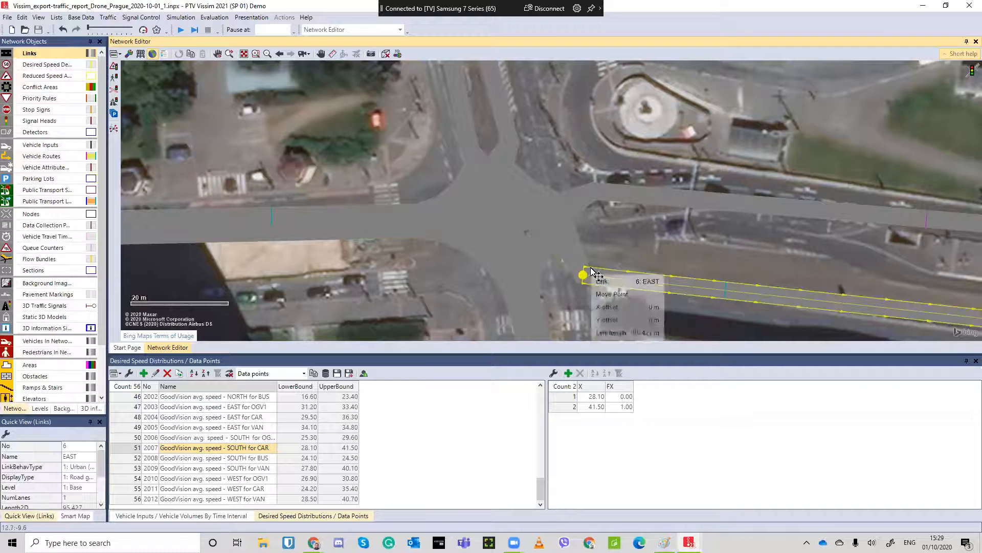
pyautogui.click(611, 281)
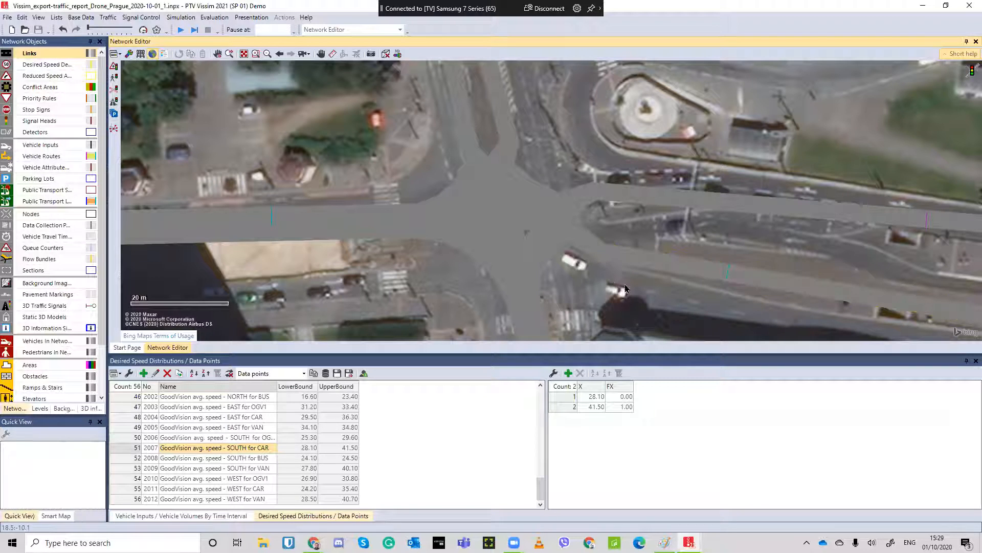
# Step: Select the connectors across the southern part of the junction to inspect their paths, and clear the selection
pyautogui.moveTo(371, 152); pyautogui.dragTo(591, 266)
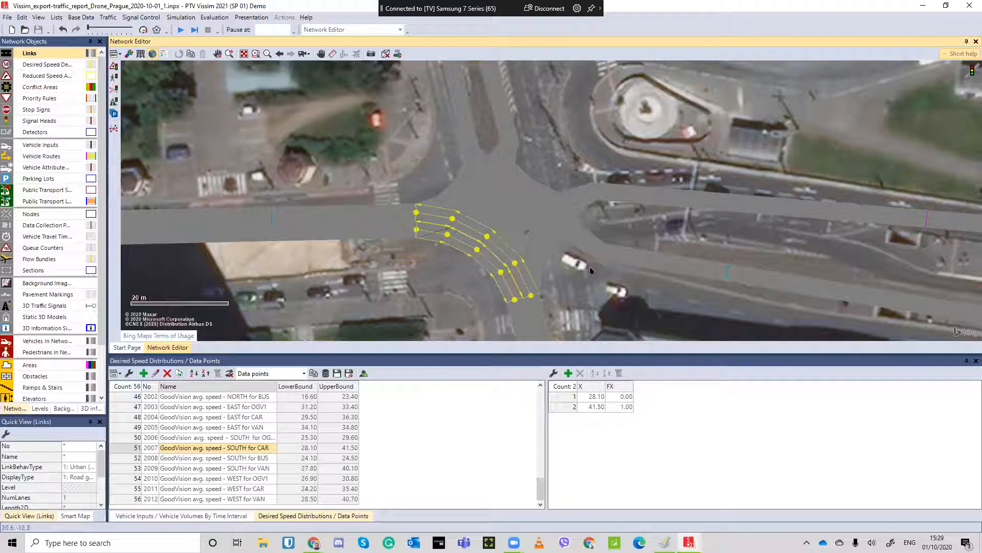
pyautogui.moveTo(390, 155); pyautogui.dragTo(693, 307)
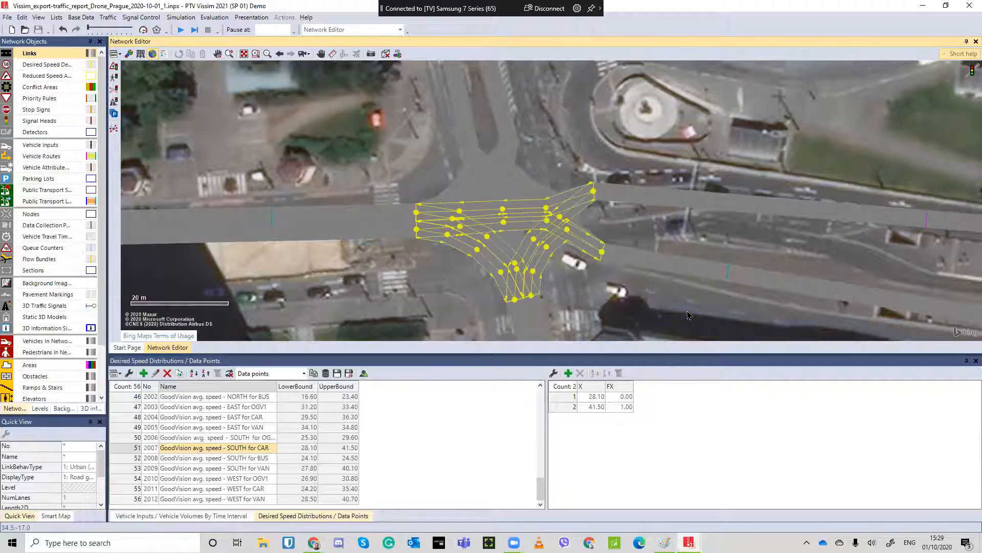
pyautogui.click(671, 314)
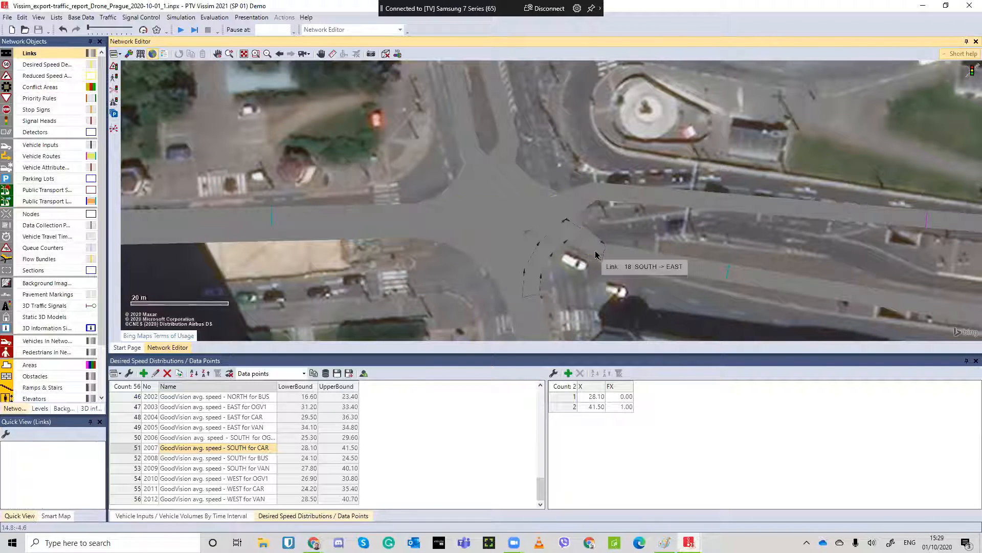
# Step: Show the whole junction and display the data points of the GoodVision average speed distribution EAST for VAN
pyautogui.scroll(-1, 603, 258)
pyautogui.scroll(-3, 604, 260)
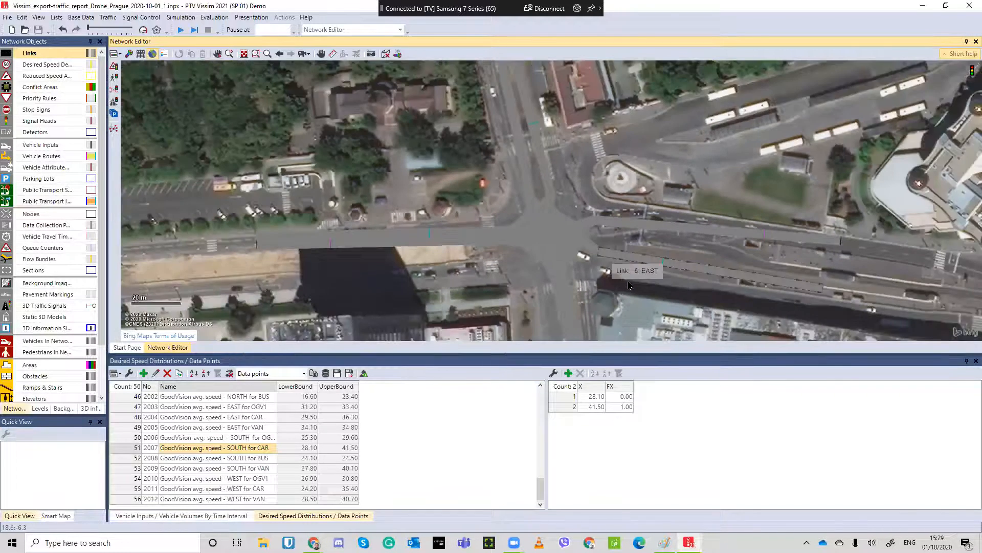
pyautogui.scroll(3, 634, 283)
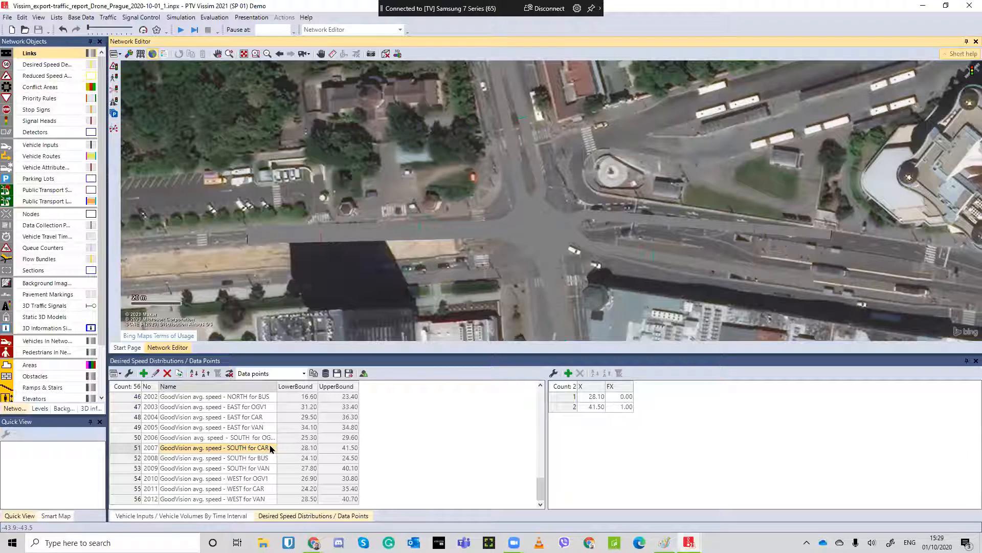
pyautogui.click(252, 428)
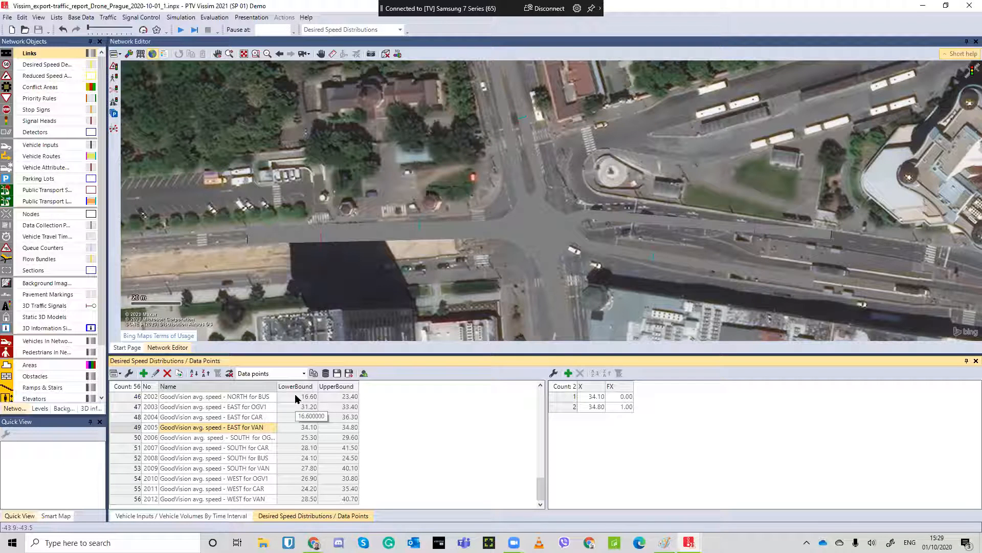
# Step: Minimise Vissim, open the desktop workbook Intrusion-traffic_report_Drone_Prague_2020-10-01 in Excel, and enable editing in a maximised window
pyautogui.click(923, 8)
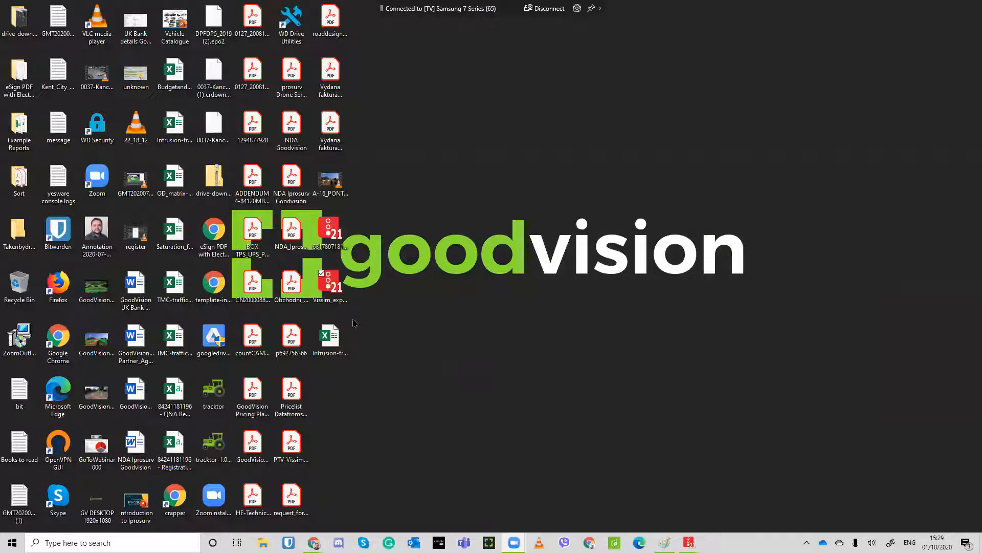
pyautogui.click(332, 343)
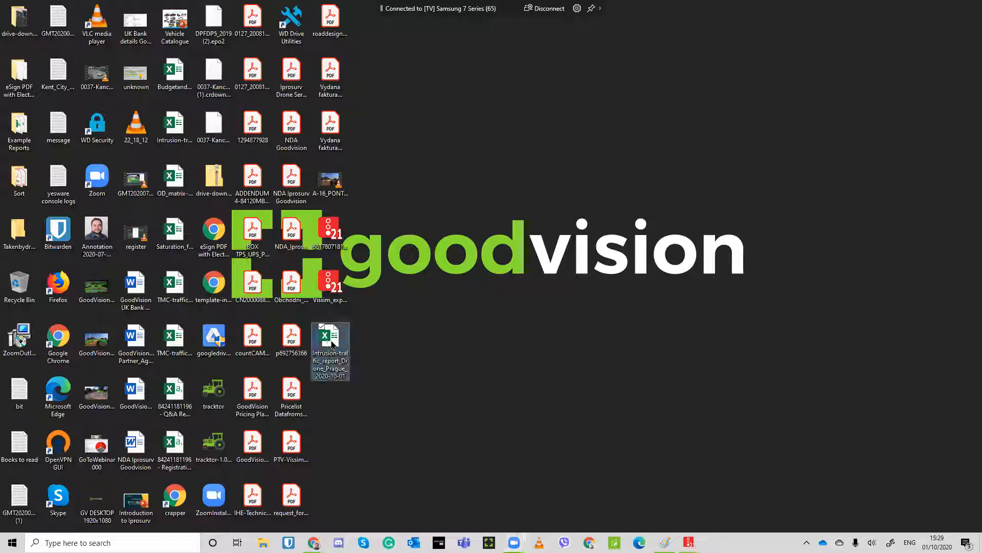
pyautogui.doubleClick(331, 343)
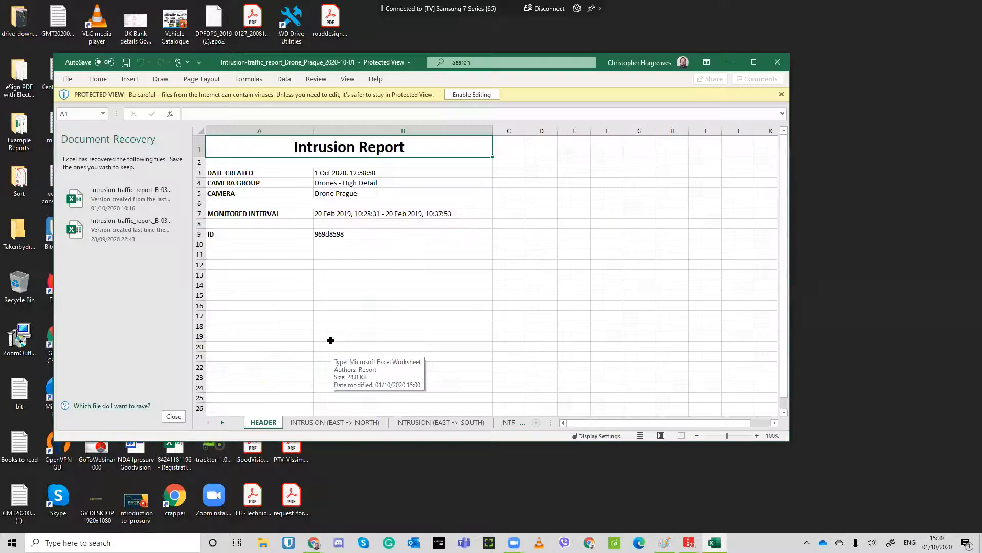
pyautogui.click(468, 95)
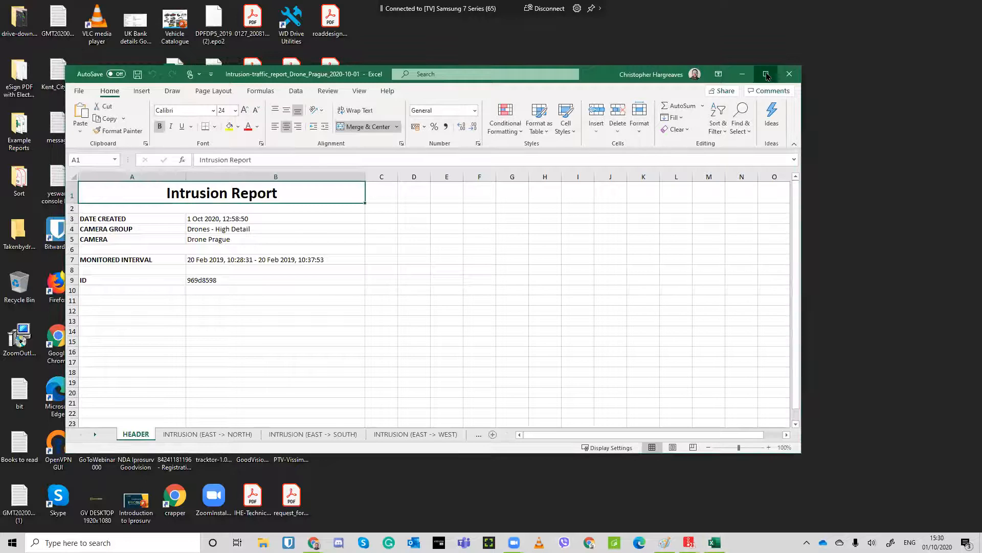
pyautogui.click(766, 74)
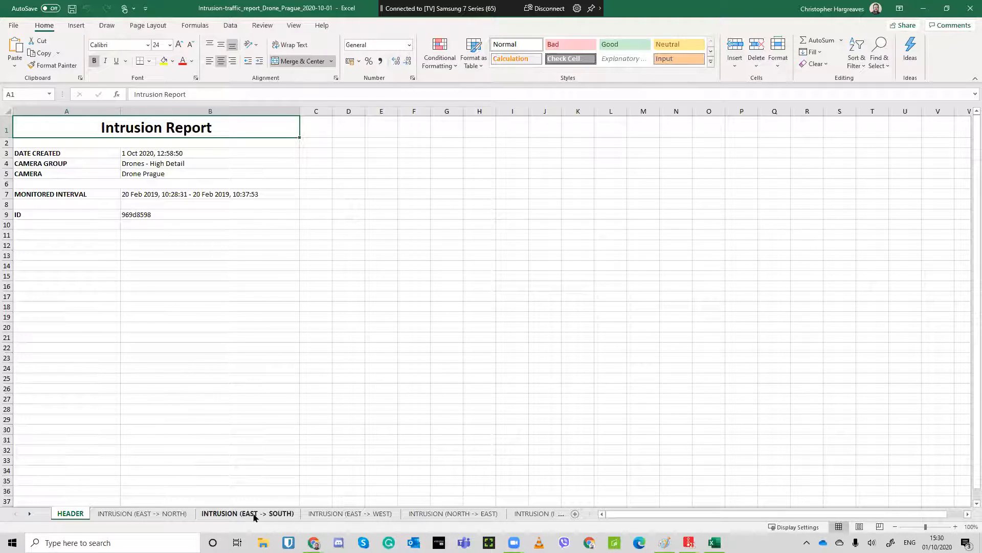
# Step: Review the intrusion report's EAST -> NORTH, EAST -> WEST, NORTH -> EAST and EAST -> SOUTH sheets for vehicle classes, time gaps, travel times and speeds
pyautogui.click(182, 514)
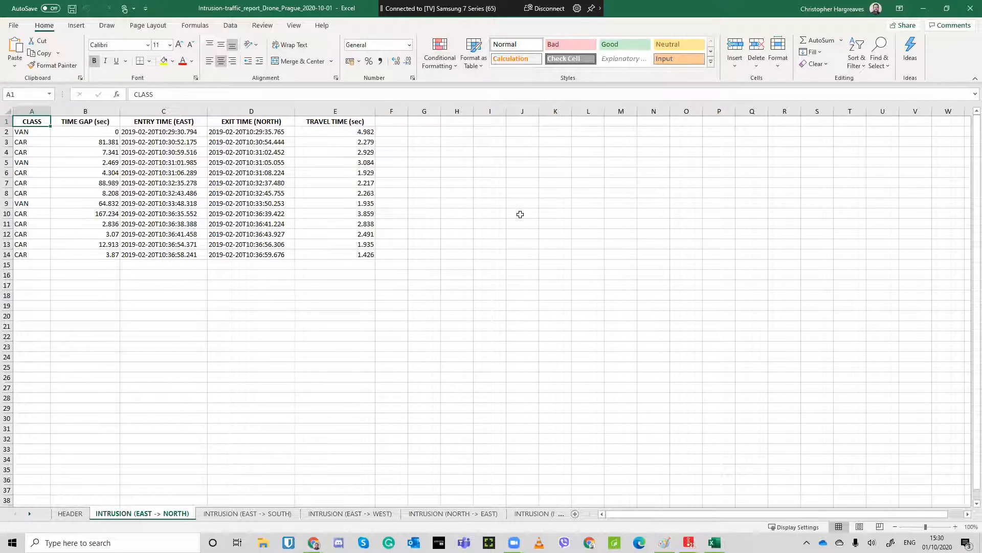
pyautogui.click(347, 514)
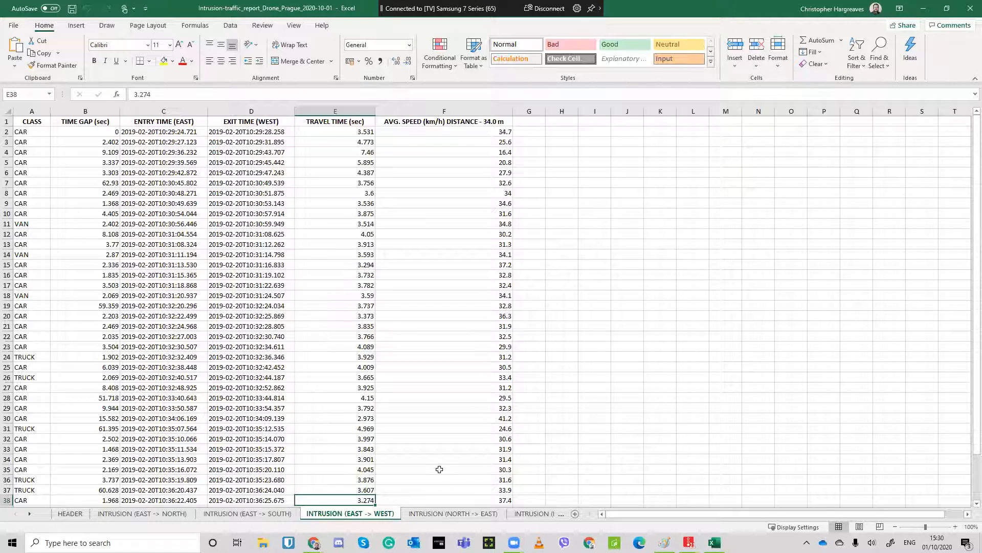
pyautogui.click(44, 132)
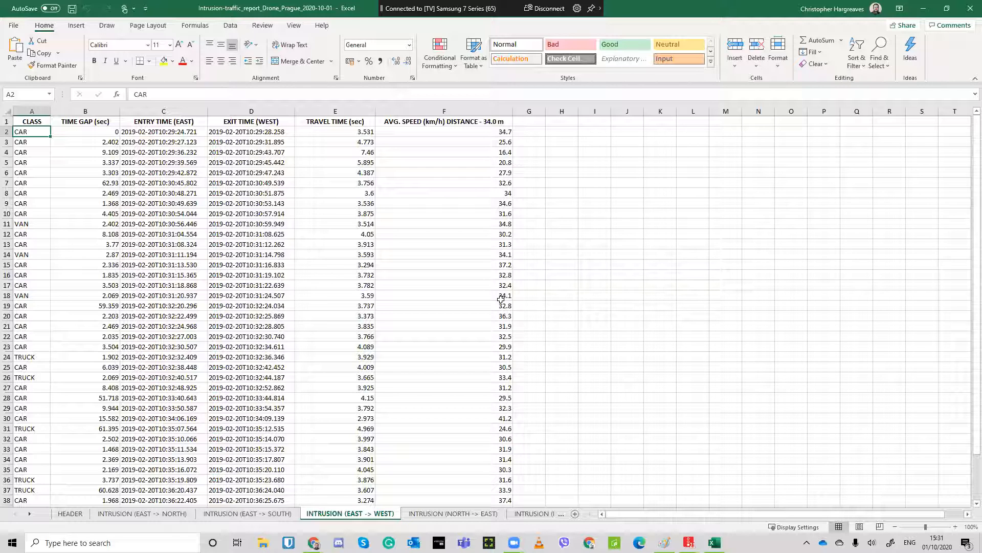
pyautogui.click(469, 514)
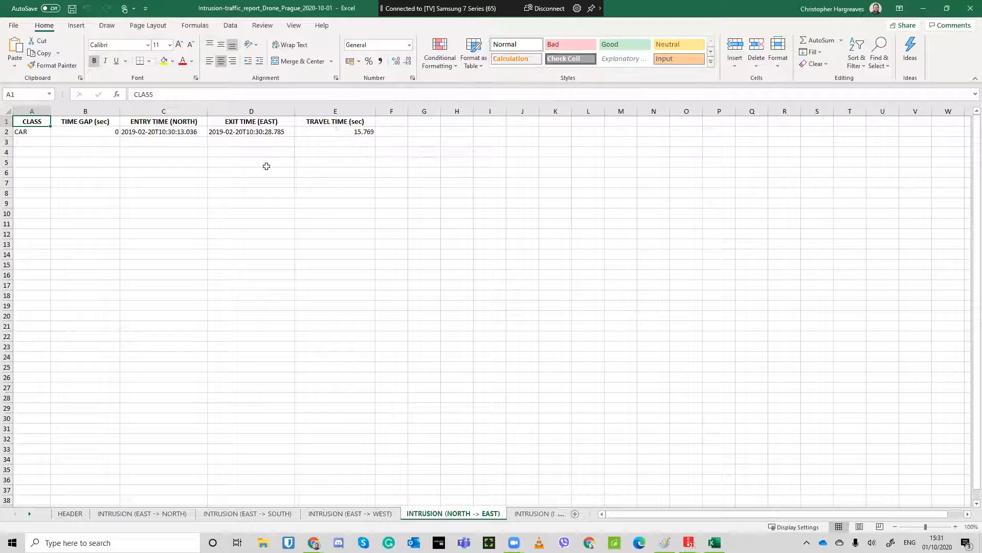
pyautogui.click(270, 518)
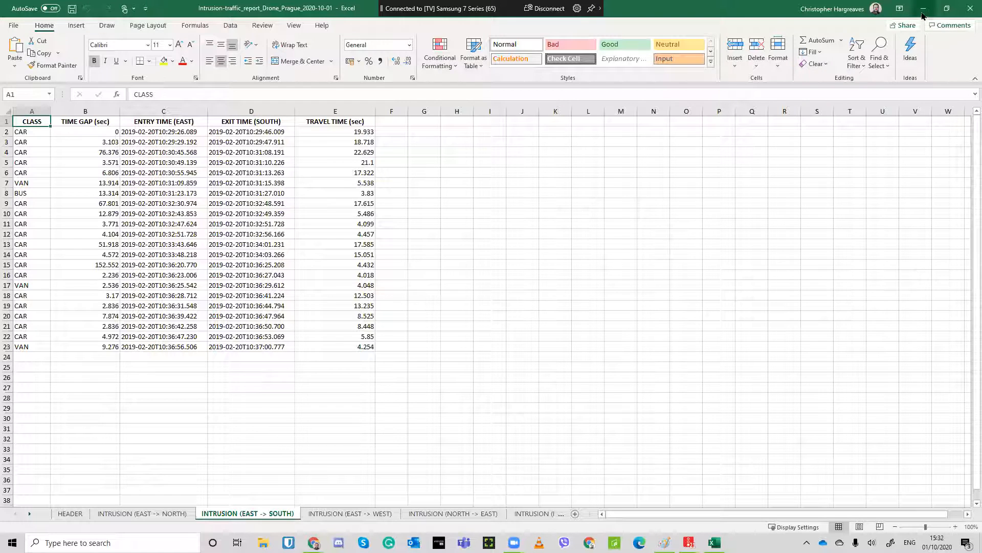
# Step: Close the intrusion report, choosing to remove the recovered files, and switch to GoodVision Video Insights in Chrome
pyautogui.click(968, 11)
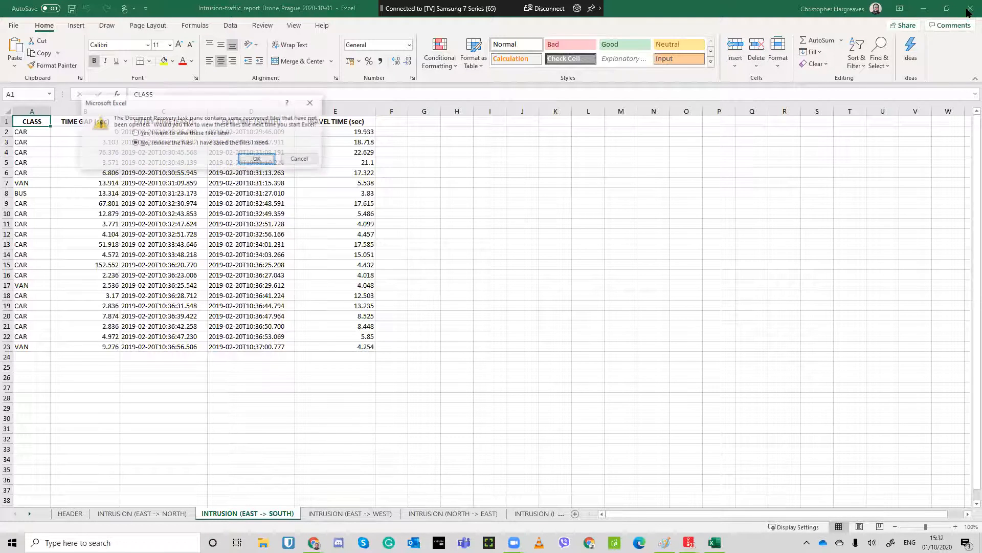
pyautogui.click(258, 159)
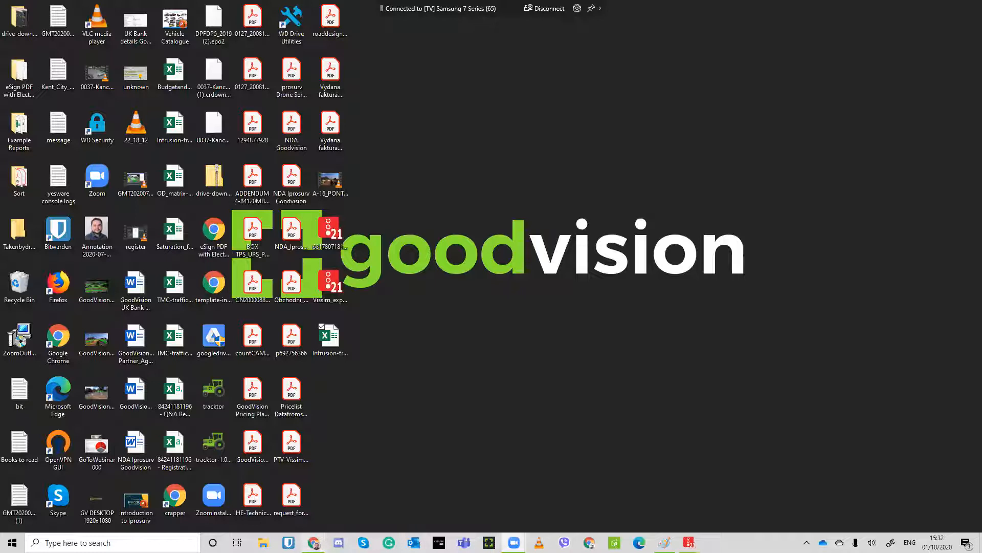
pyautogui.moveTo(314, 542)
pyautogui.click(204, 502)
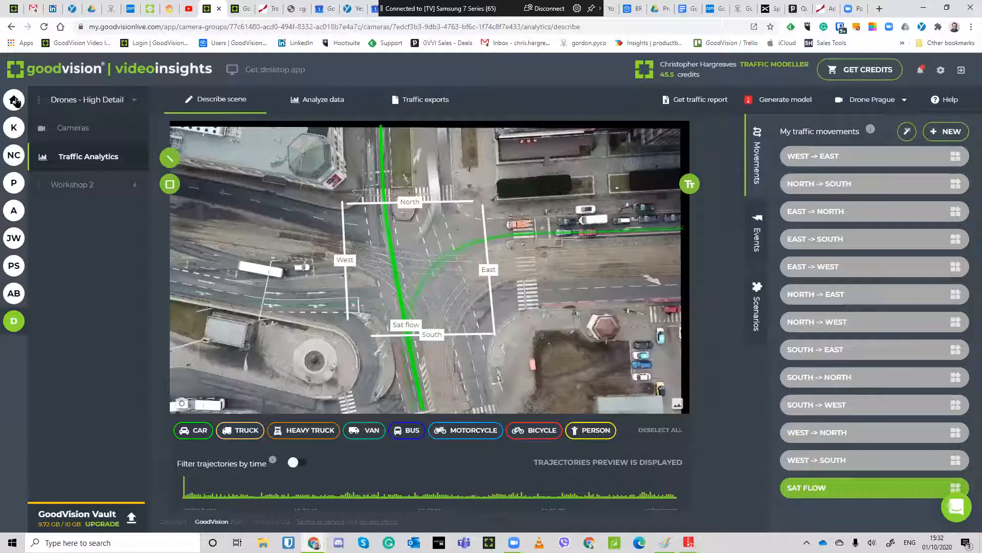
# Step: Look through the Demo group list, the KLKK cameras and the shared Tampines cameras for suitable traffic footage
pyautogui.click(15, 100)
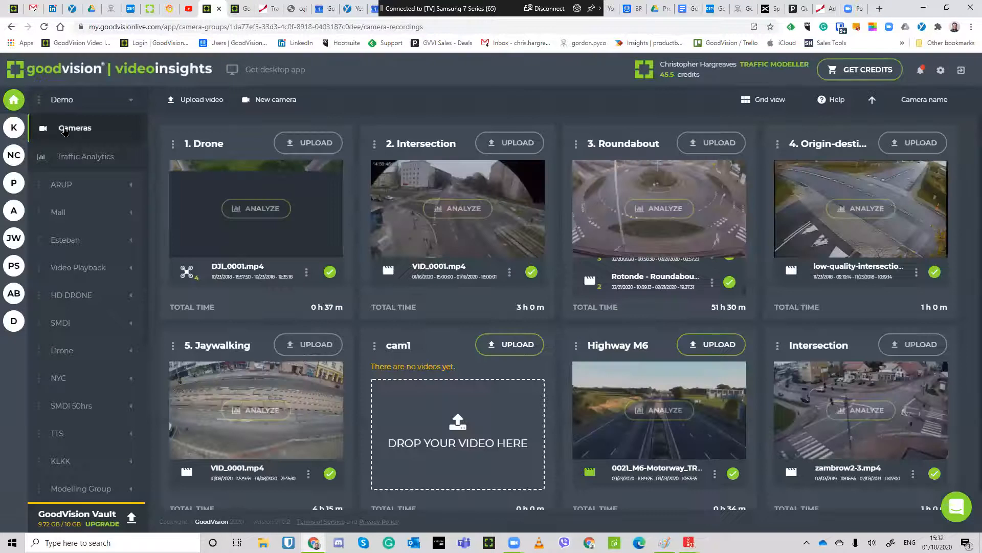
pyautogui.scroll(-1, 91, 289)
pyautogui.scroll(-4, 91, 289)
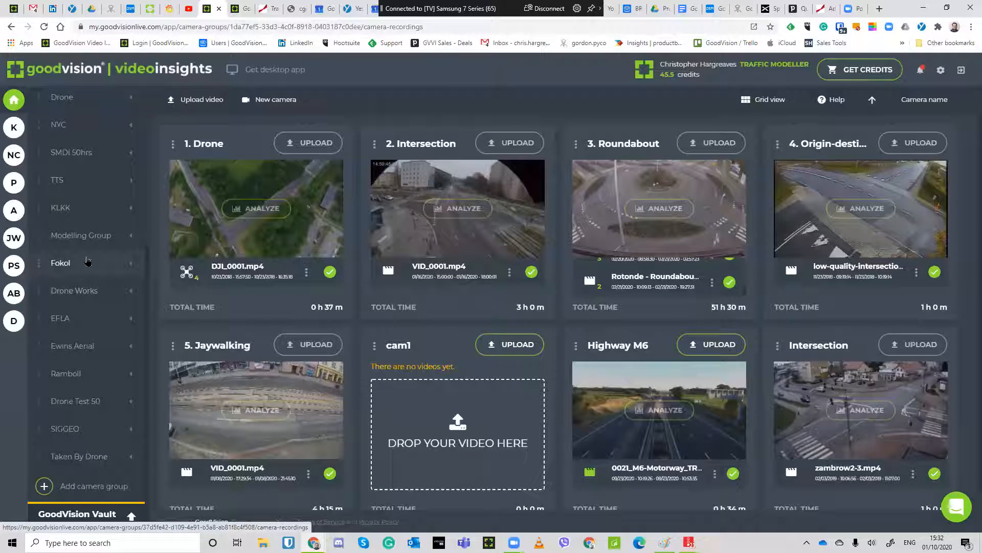
pyautogui.scroll(3, 80, 435)
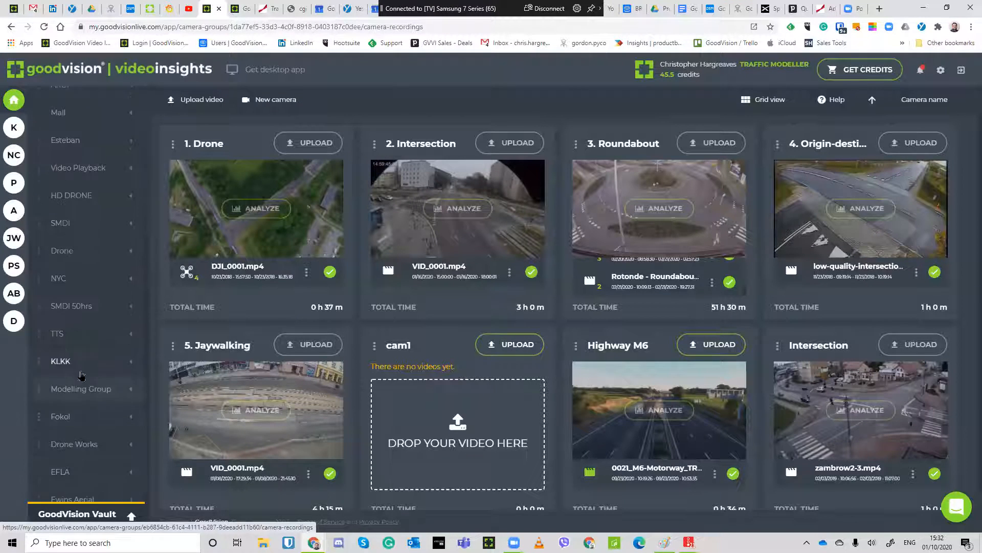
pyautogui.click(80, 365)
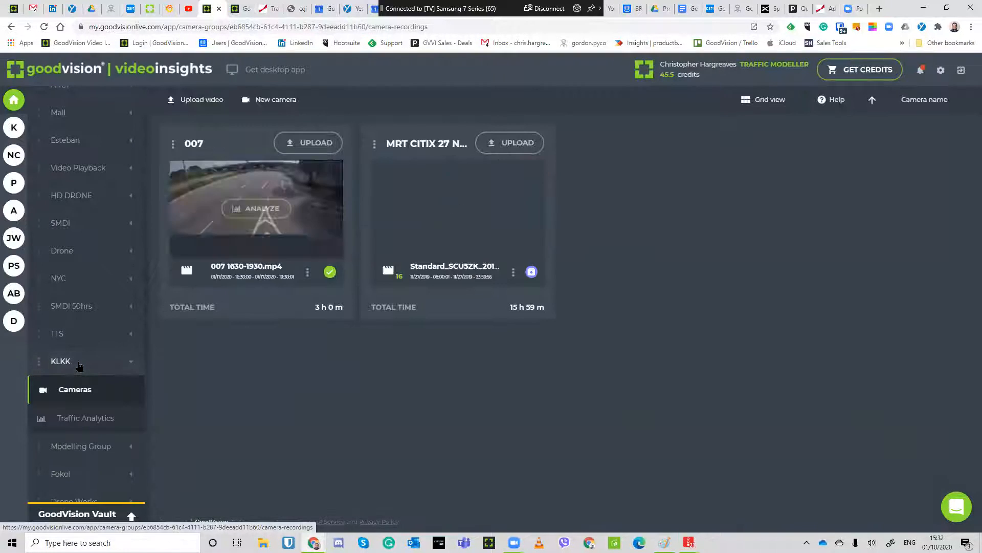
pyautogui.click(14, 129)
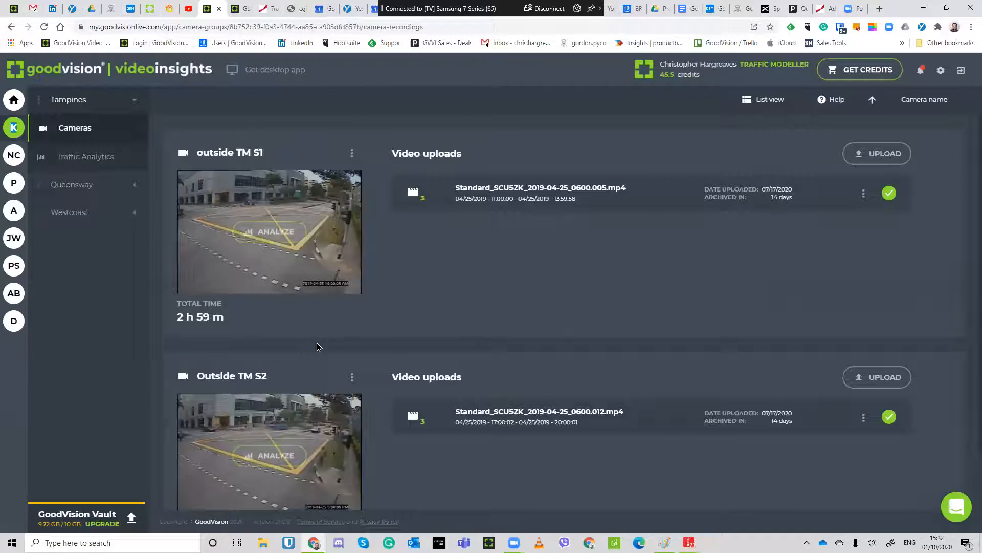
pyautogui.scroll(-1, 317, 346)
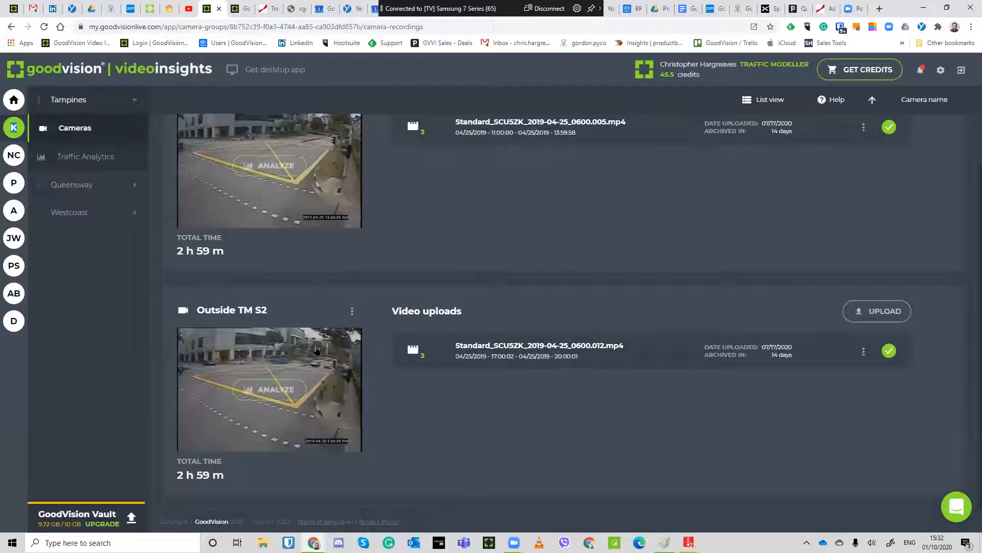
# Step: Open the first Queensway camera for analysis and select its Sat Flow SW > N counting line
pyautogui.click(87, 185)
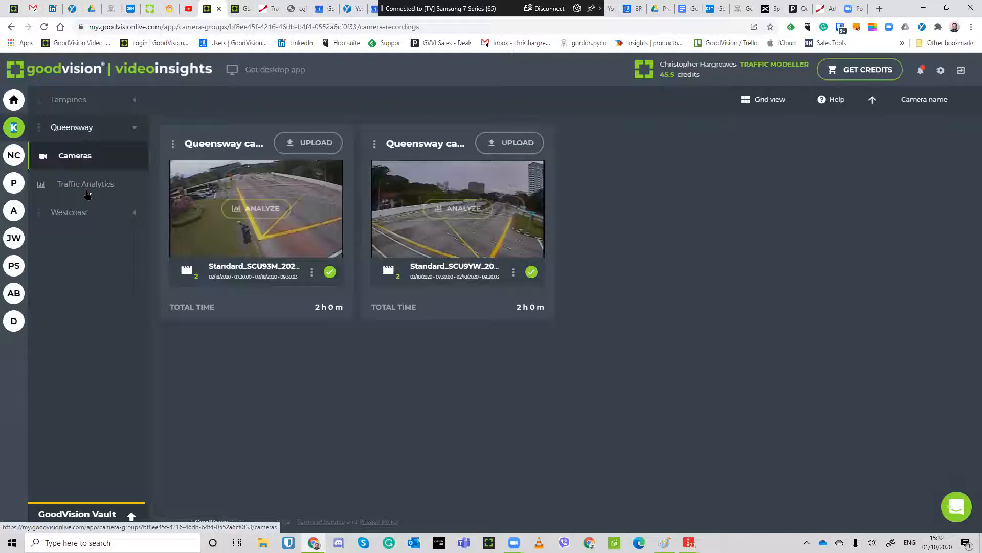
pyautogui.click(254, 214)
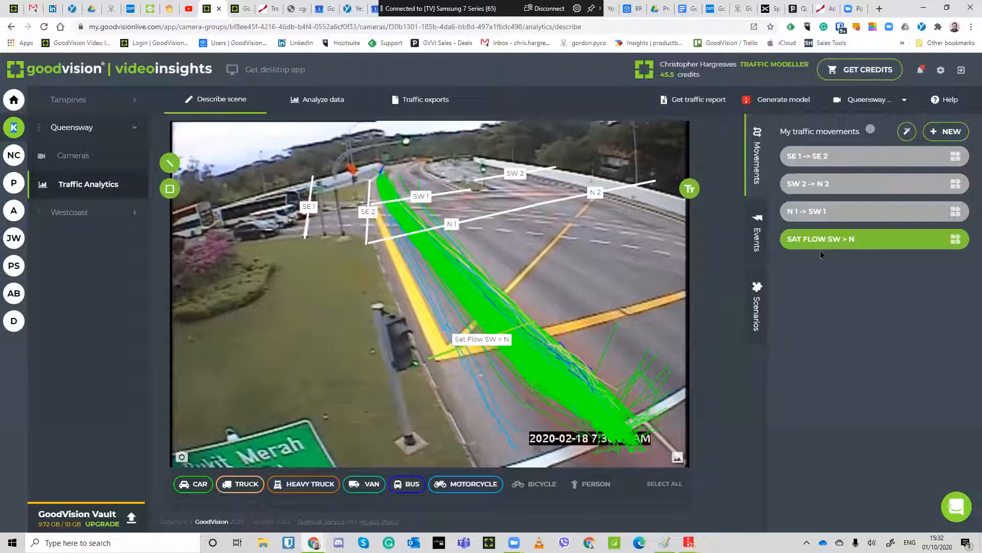
pyautogui.click(532, 324)
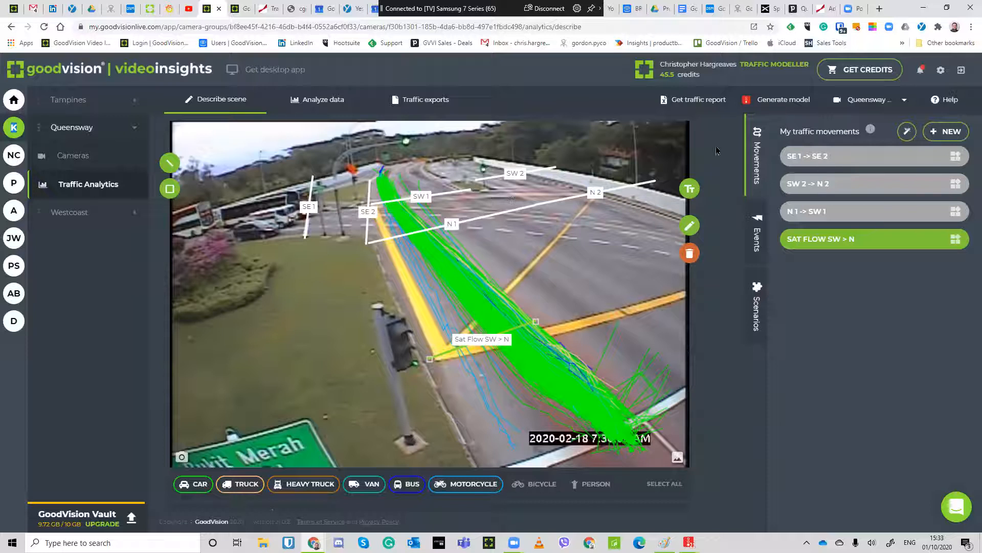
# Step: Generate a saturation flows report for Queensway camera 4 view 1 that includes only the SAT FLOW SW > N movement
pyautogui.click(696, 105)
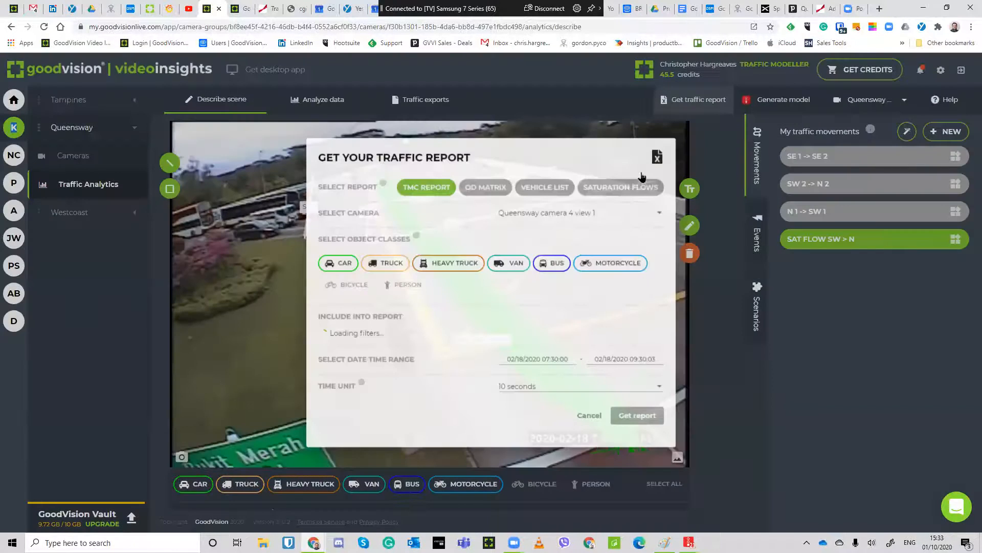
pyautogui.click(614, 166)
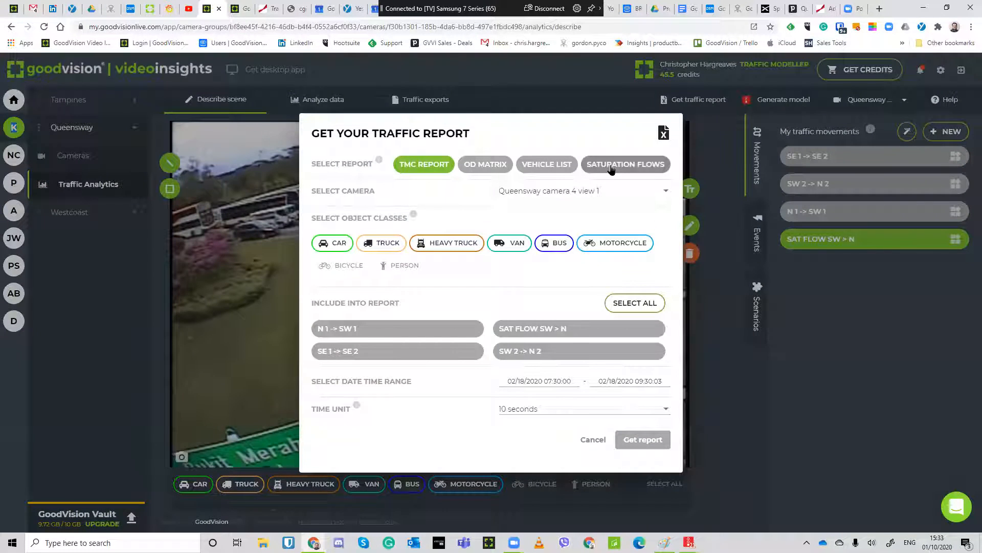
pyautogui.click(523, 318)
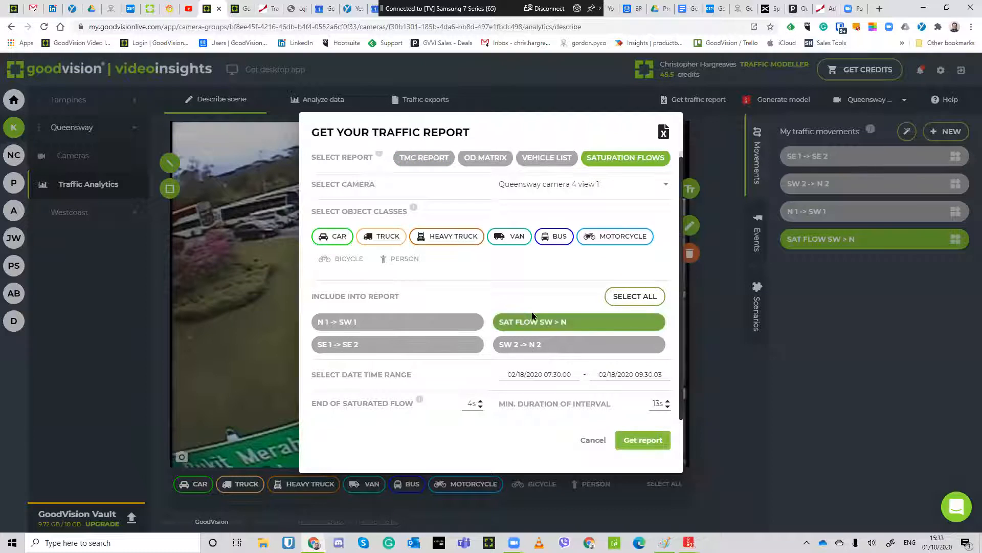
pyautogui.click(630, 446)
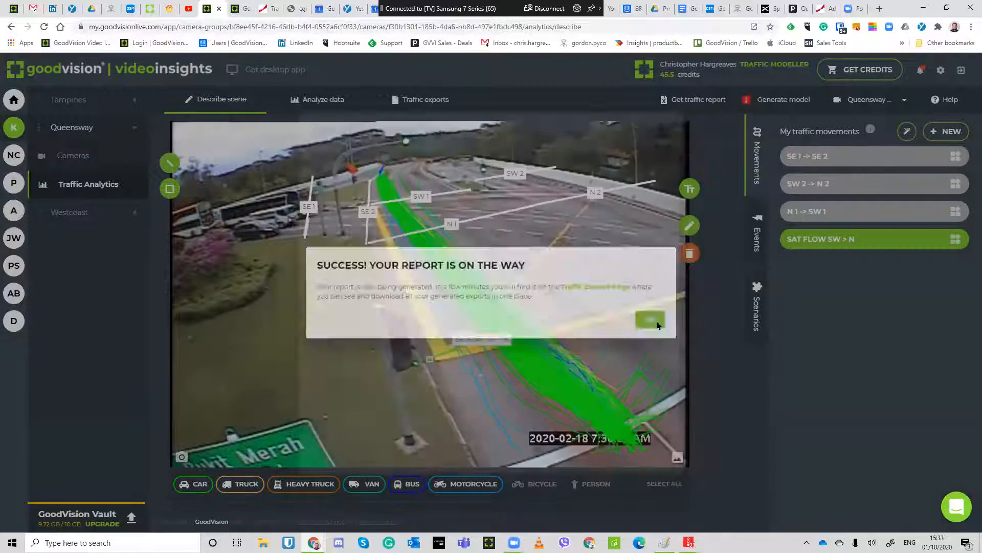
# Step: Download the newest Queensway camera 4 view 1 saturation flows export to the desktop and open it in Excel
pyautogui.click(396, 104)
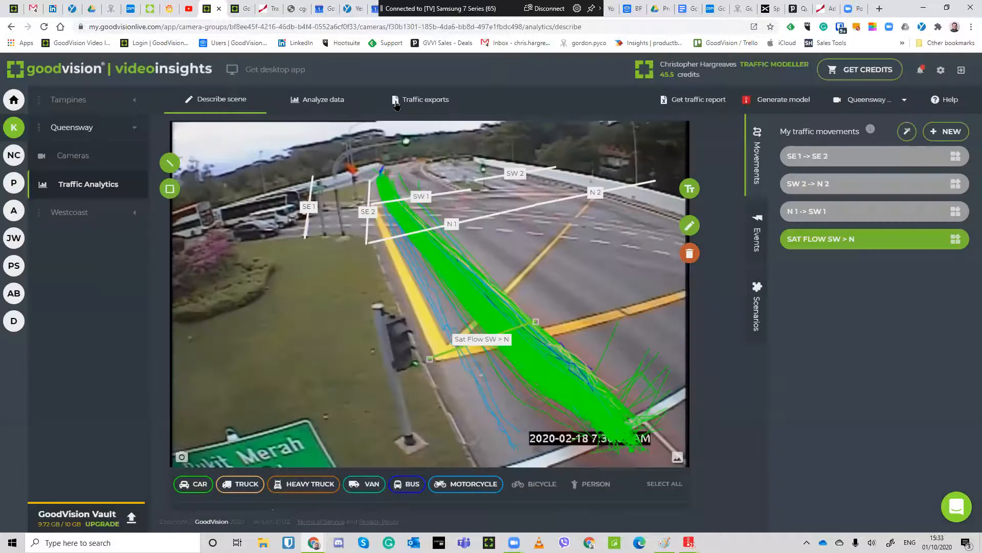
pyautogui.click(395, 104)
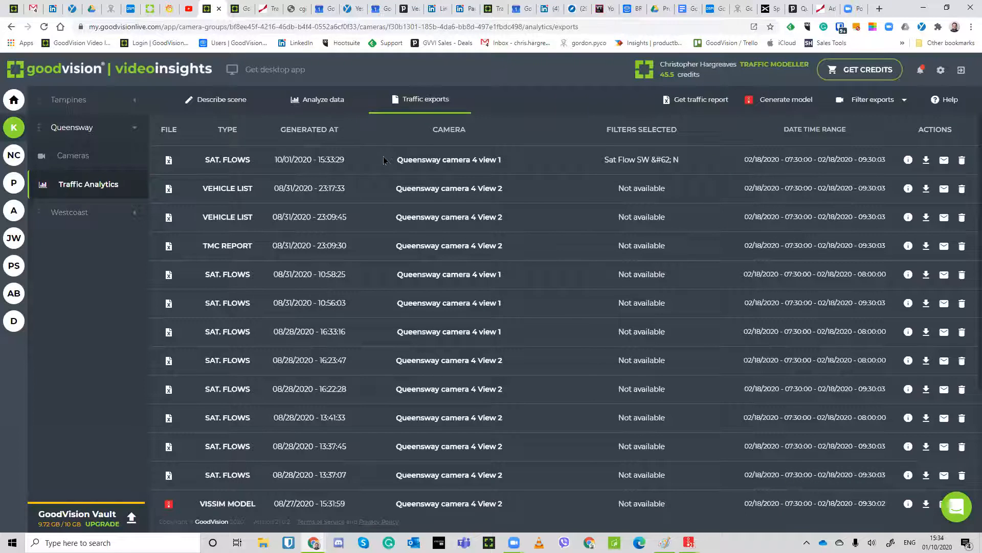
pyautogui.click(171, 162)
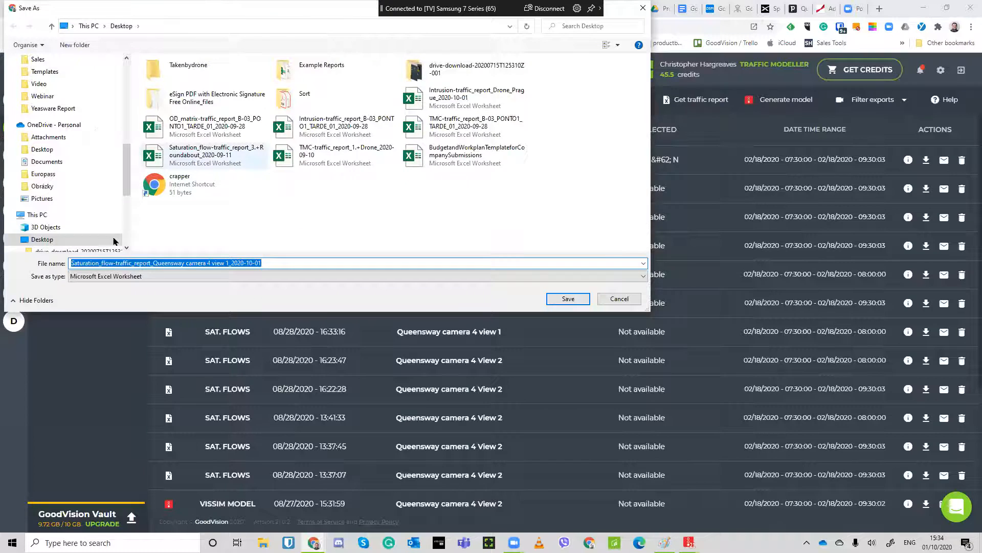
pyautogui.click(568, 299)
pyautogui.click(53, 520)
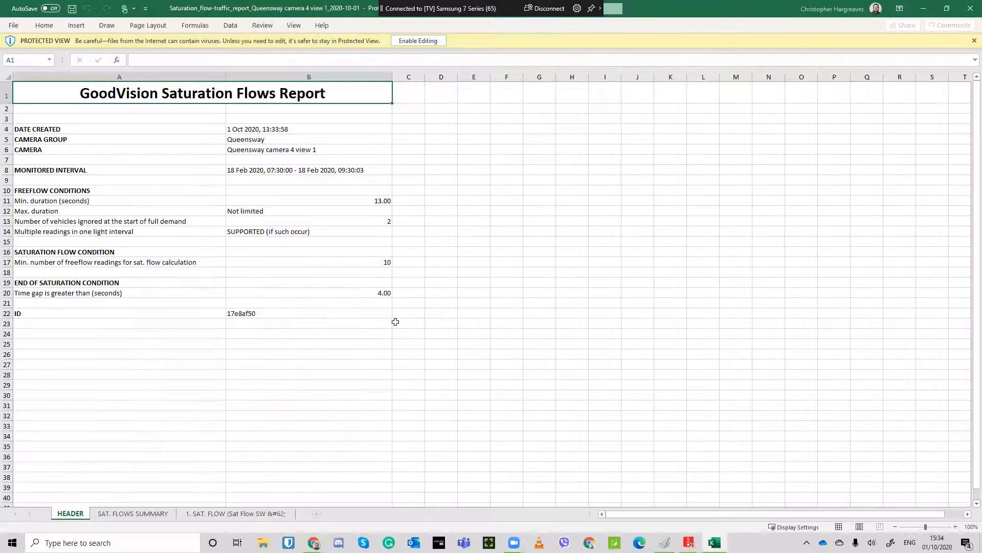
# Step: Examine the Sat Flow SW > N readings and the summary sheet's saturation flow in PCU/hour
pyautogui.click(221, 514)
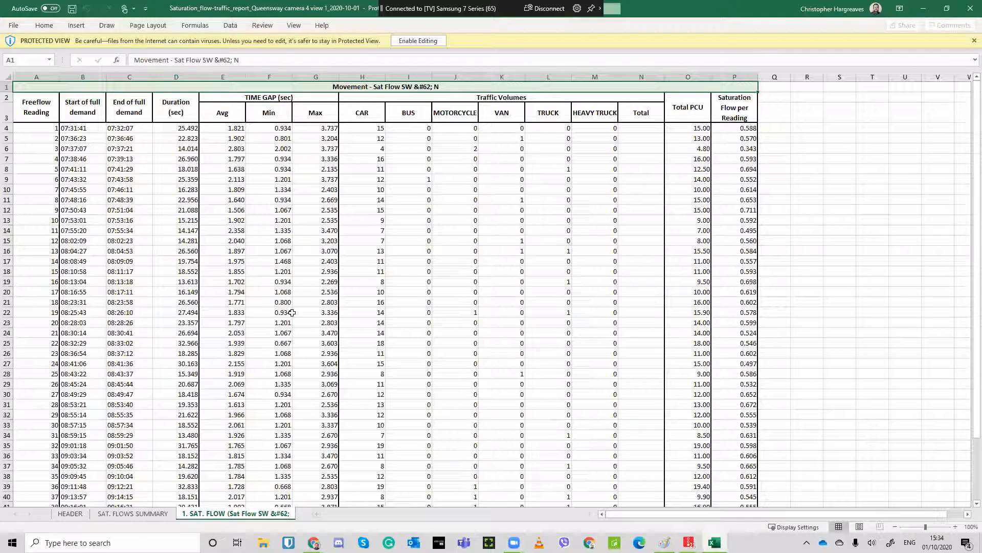
pyautogui.scroll(-1, 293, 314)
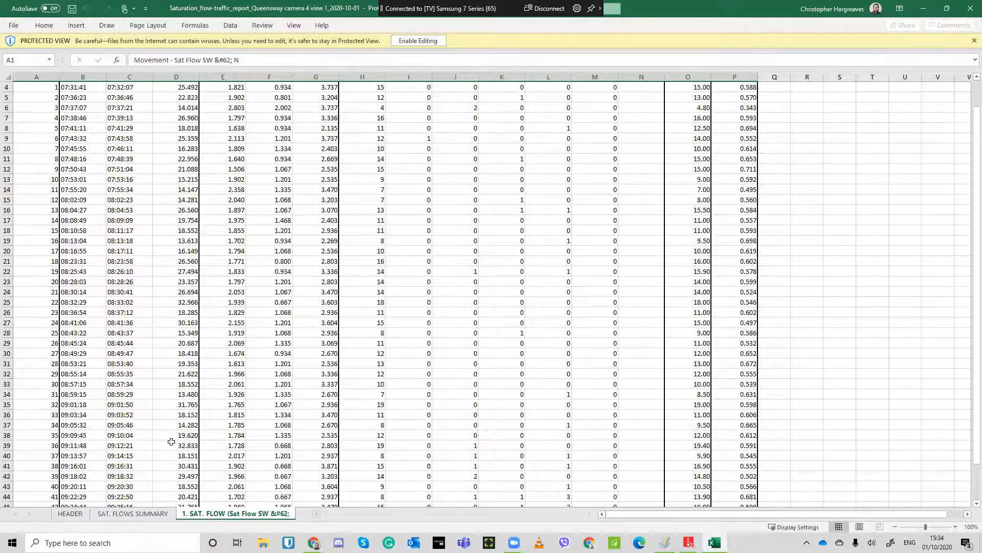
pyautogui.click(138, 514)
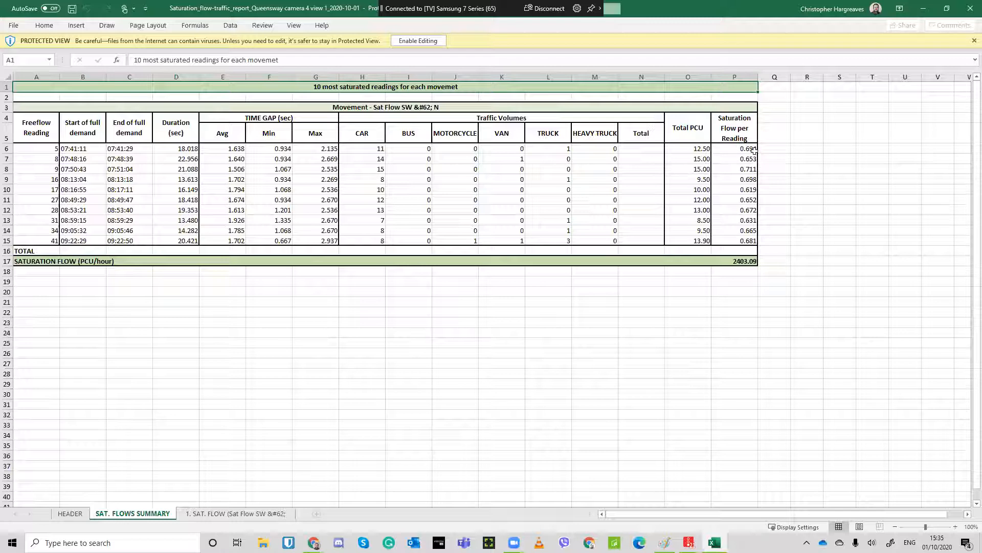
pyautogui.click(742, 264)
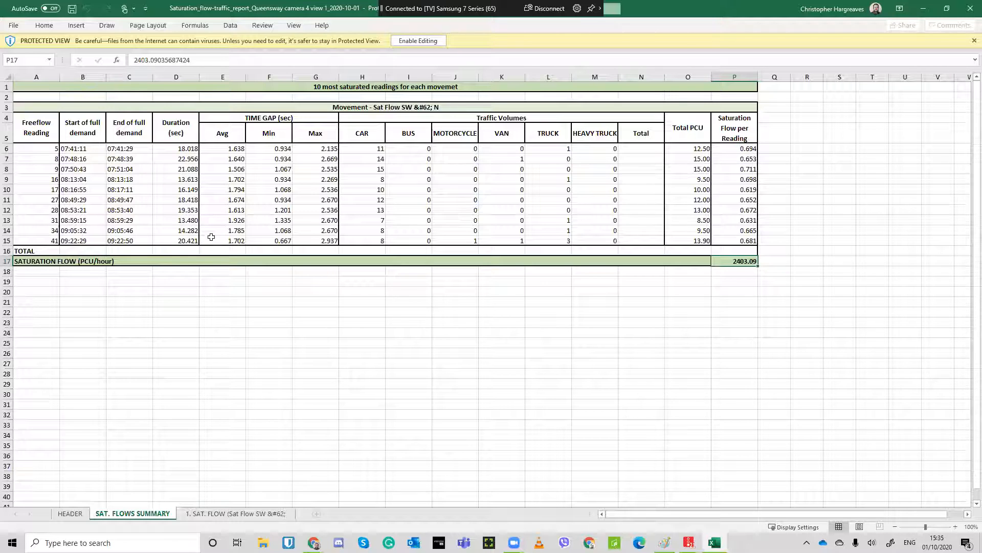
# Step: Compare all freeflow readings of the Sat Flow SW > N sheet with the saturation flows summary, and enable editing of the workbook
pyautogui.click(217, 513)
pyautogui.scroll(1, 263, 378)
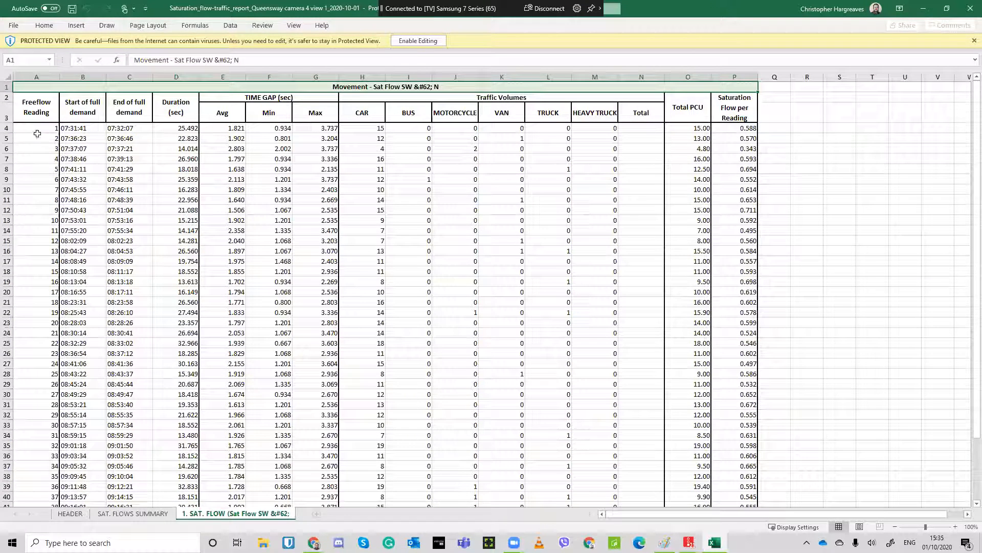
pyautogui.scroll(-2, 30, 242)
pyautogui.scroll(-4, 30, 241)
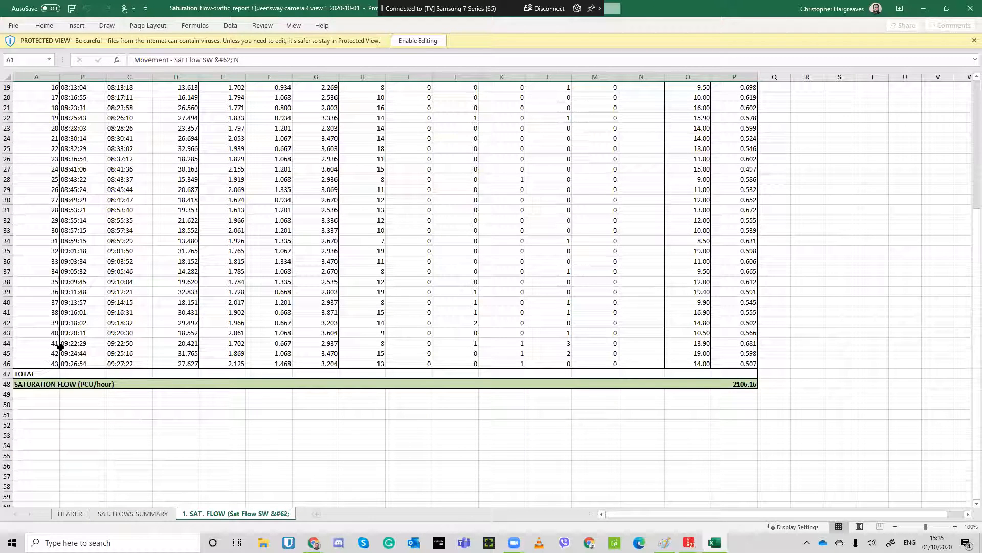
pyautogui.scroll(3, 59, 344)
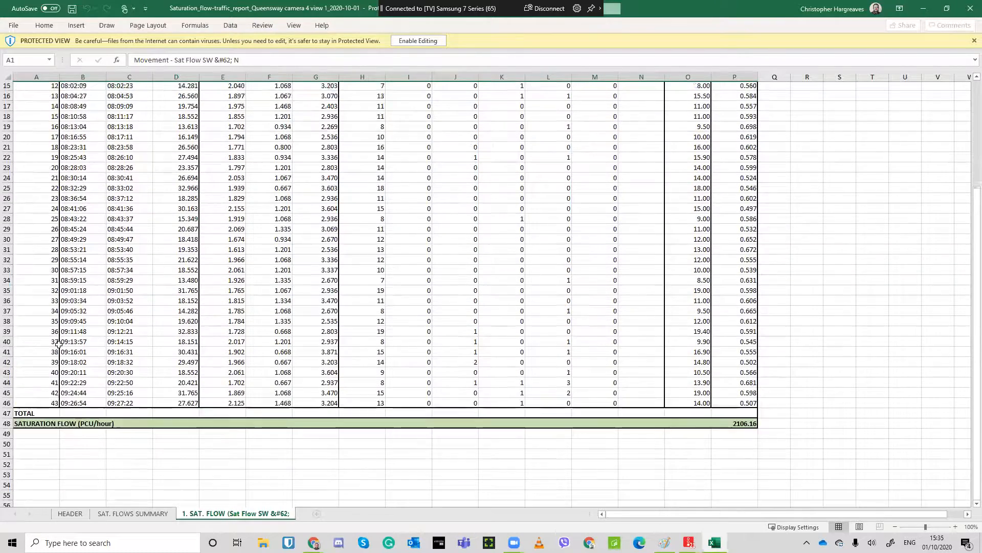
pyautogui.scroll(3, 592, 274)
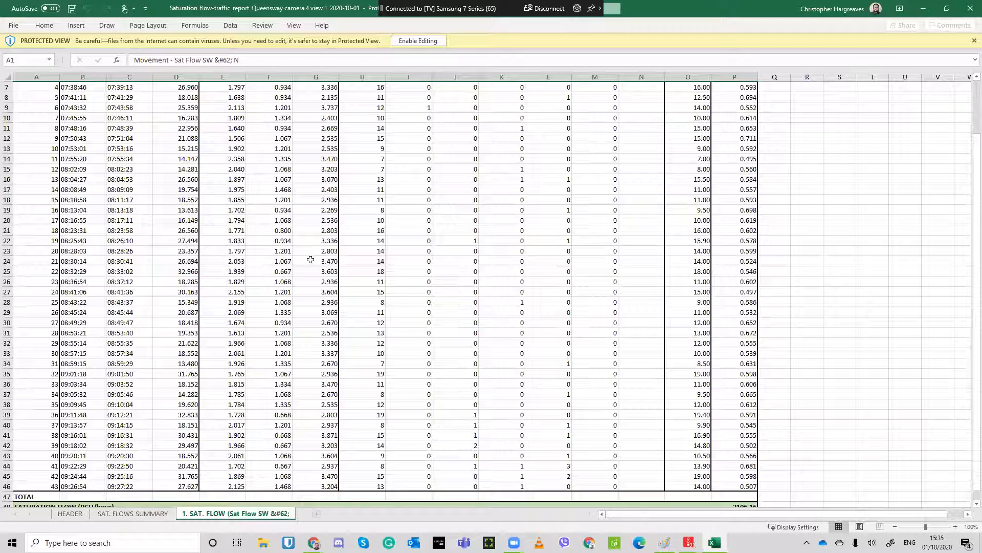
pyautogui.scroll(-2, 310, 261)
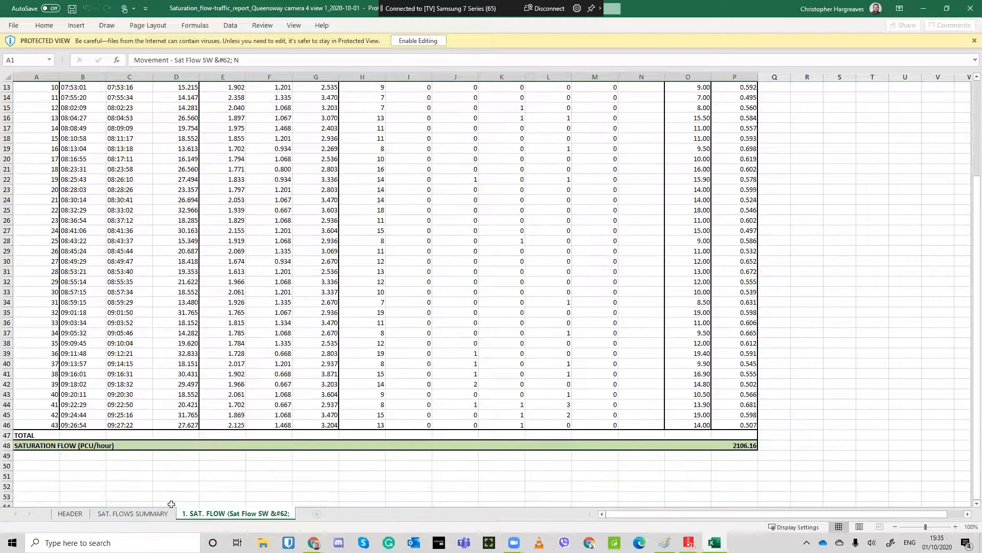
pyautogui.click(127, 514)
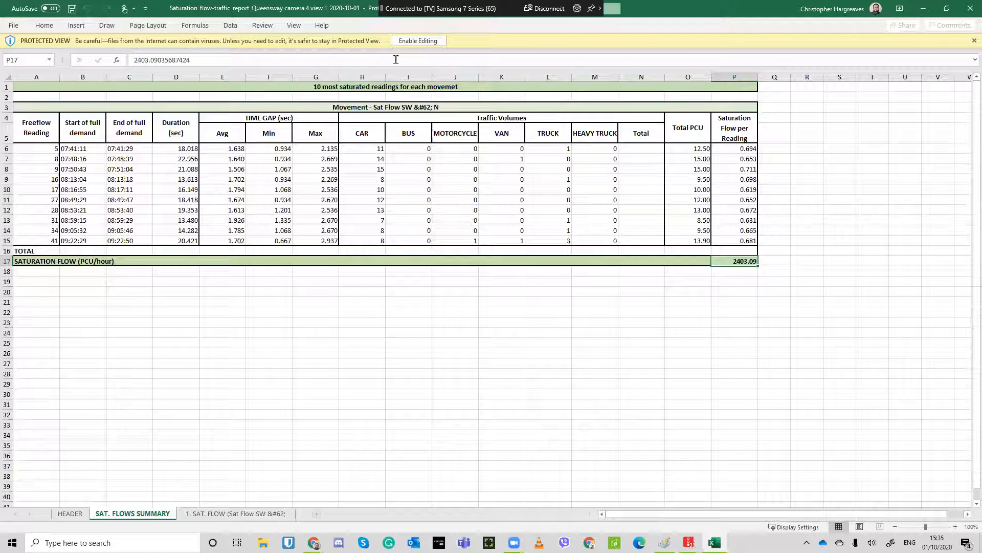
pyautogui.click(418, 41)
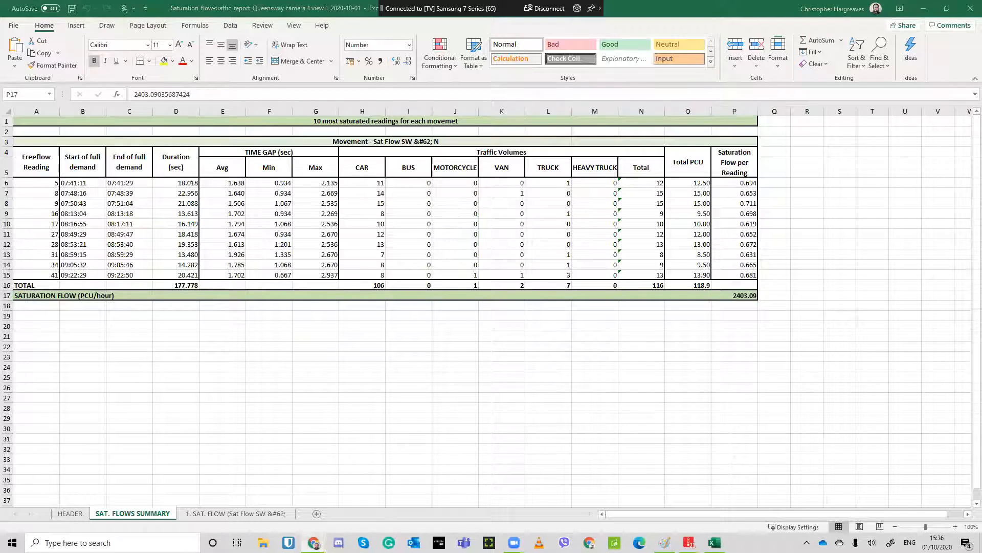
# Step: Switch to GoodVision Video Insights in Chrome and show the Queensway camera's scene description again
pyautogui.moveTo(314, 541)
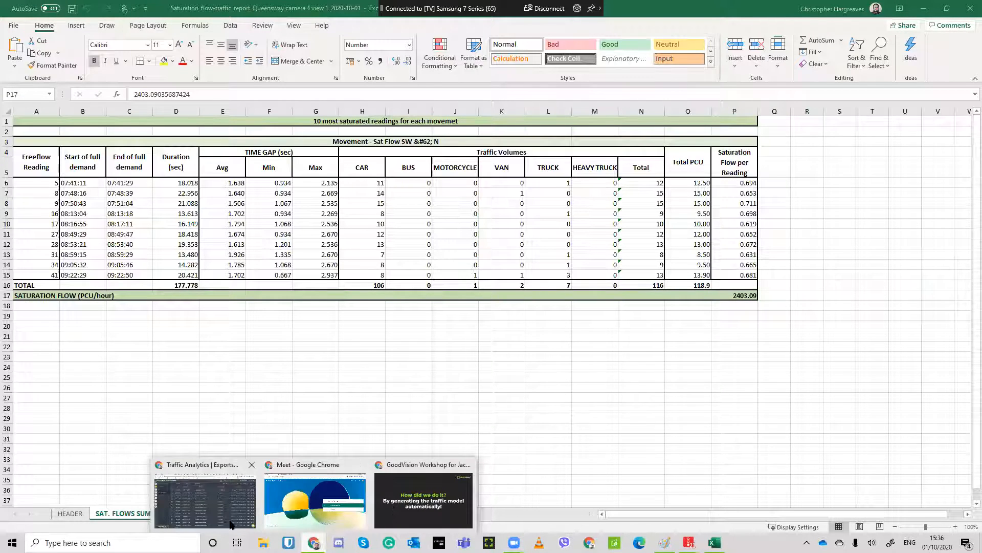
pyautogui.moveTo(242, 522)
pyautogui.click(235, 508)
pyautogui.click(248, 103)
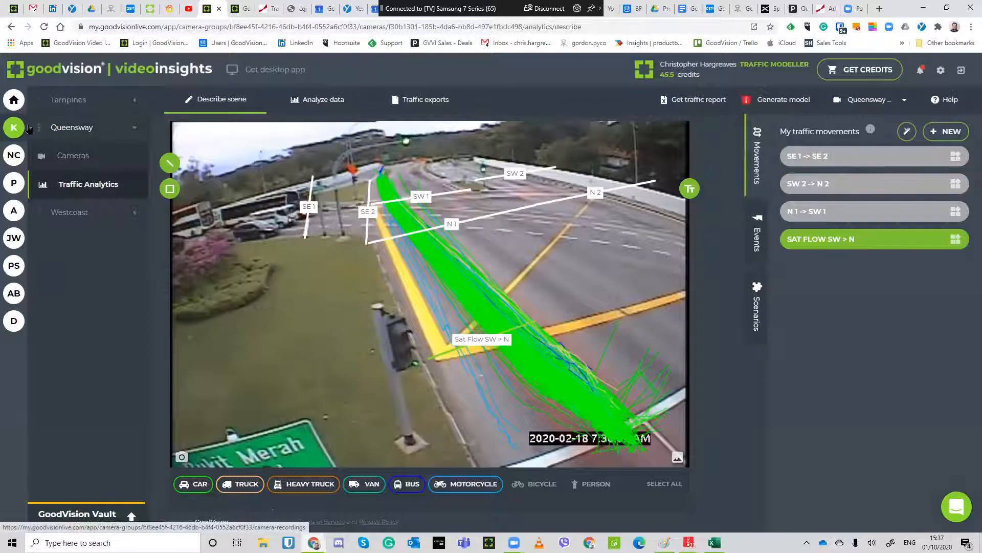
# Step: Delete the empty camera cam1 from the Demo camera group
pyautogui.click(15, 100)
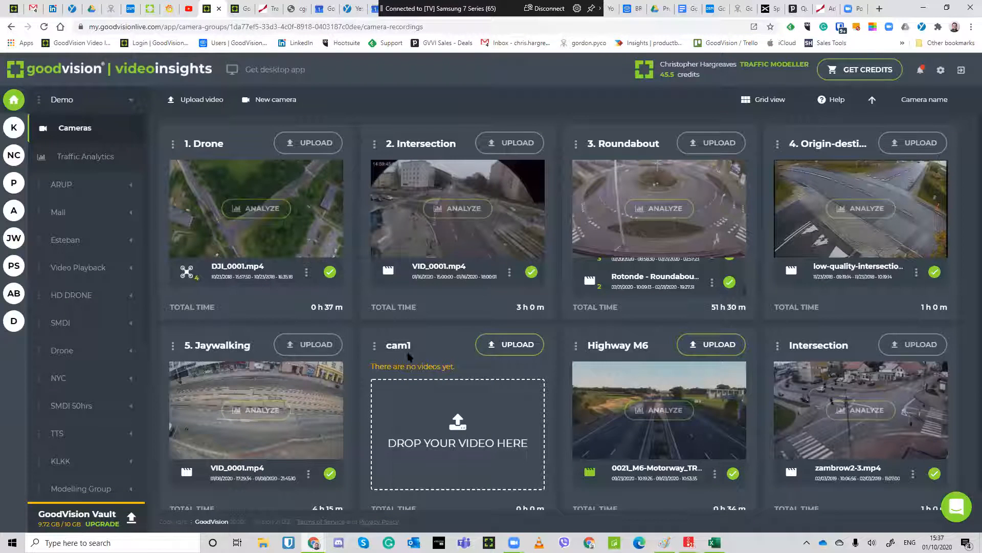
pyautogui.click(375, 347)
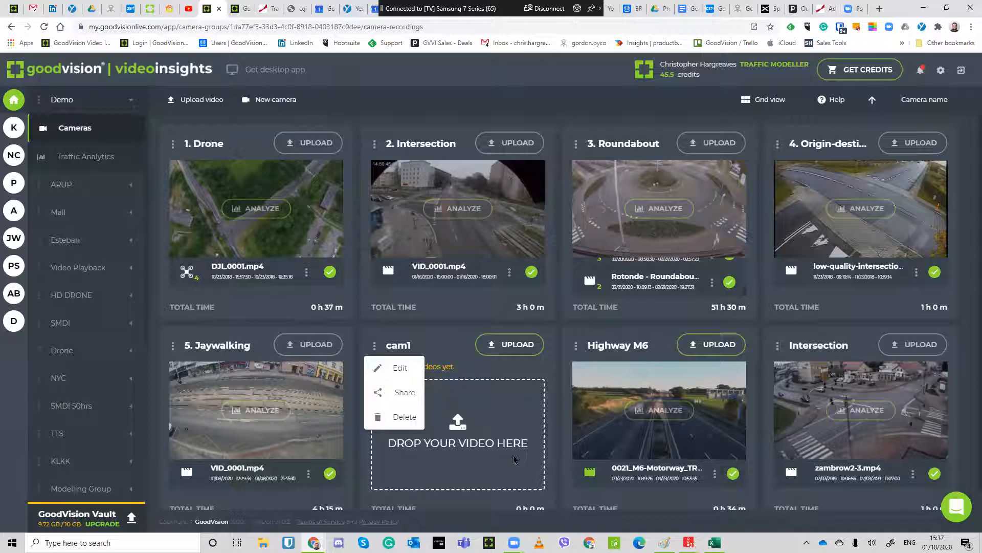
pyautogui.click(409, 417)
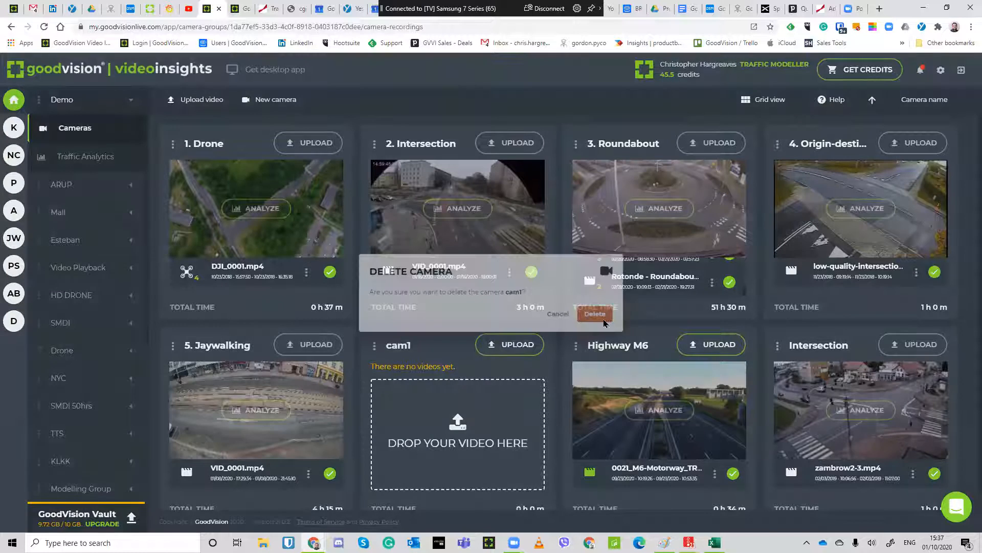
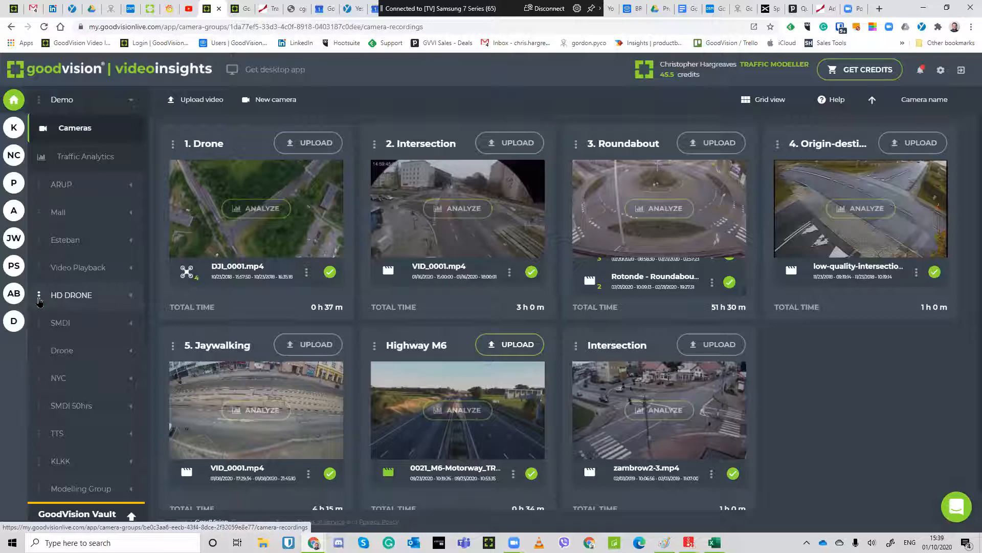
# Step: Prepare a sharing invitation for all cameras of the SMDI group with the recipient's e-mail, and close it without sending
pyautogui.click(41, 328)
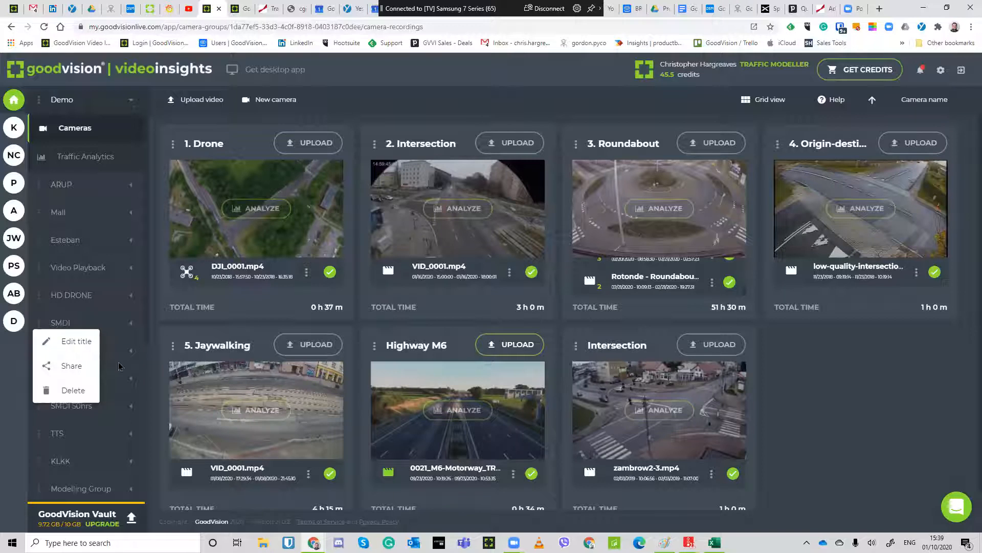
pyautogui.click(78, 366)
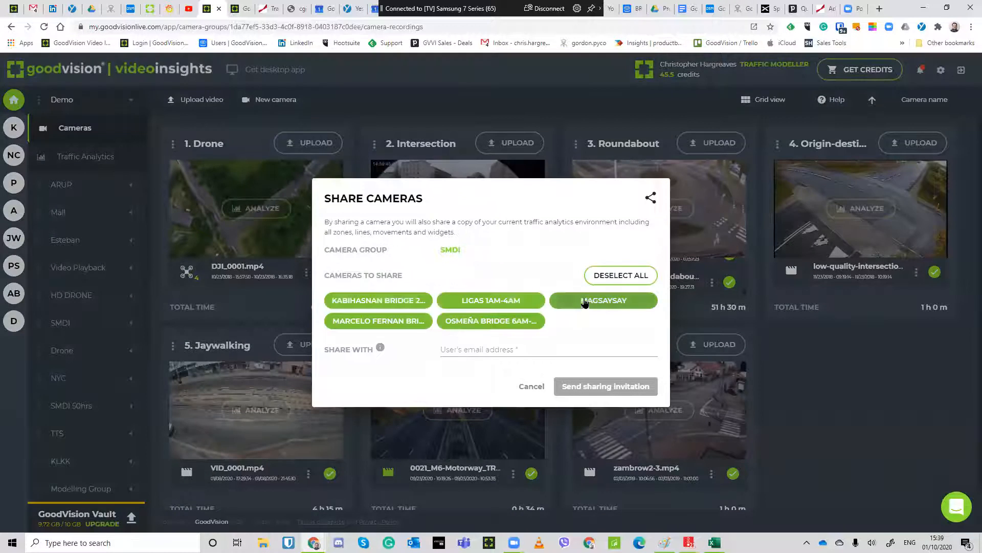
pyautogui.click(472, 349)
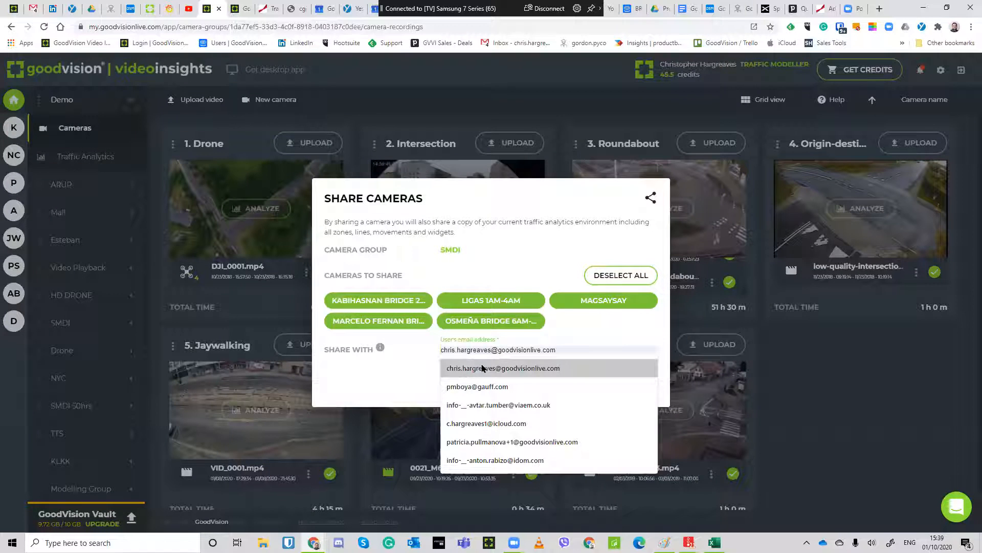
pyautogui.click(487, 367)
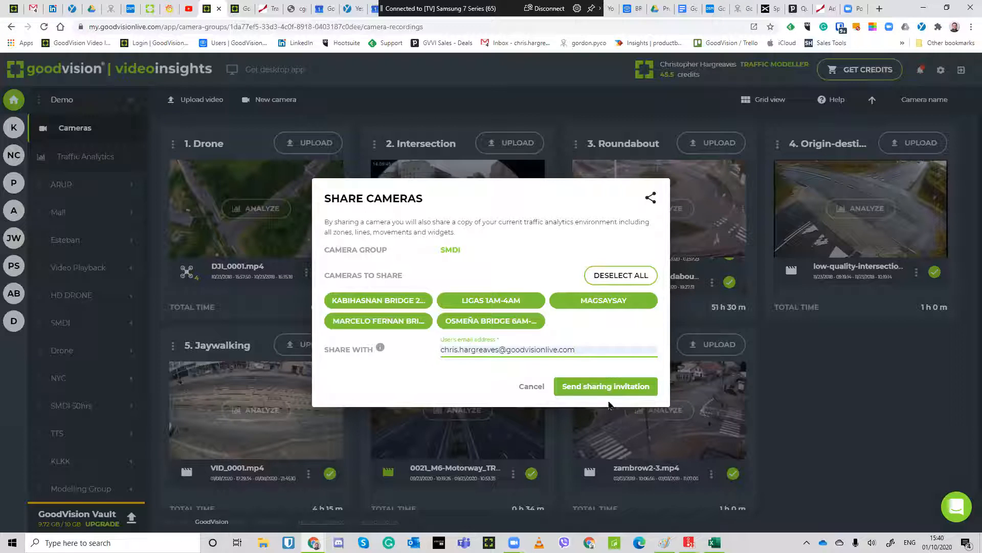
pyautogui.click(530, 388)
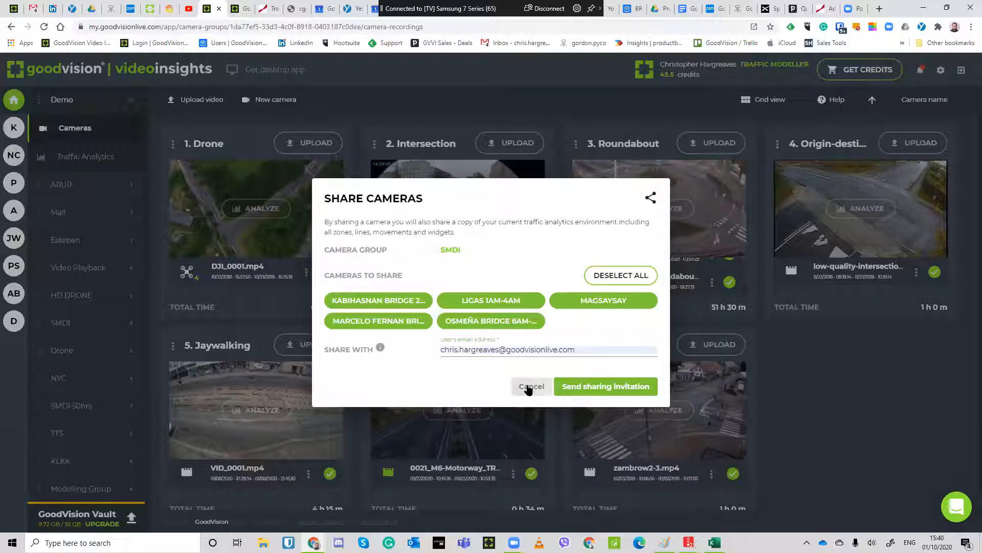
pyautogui.click(599, 385)
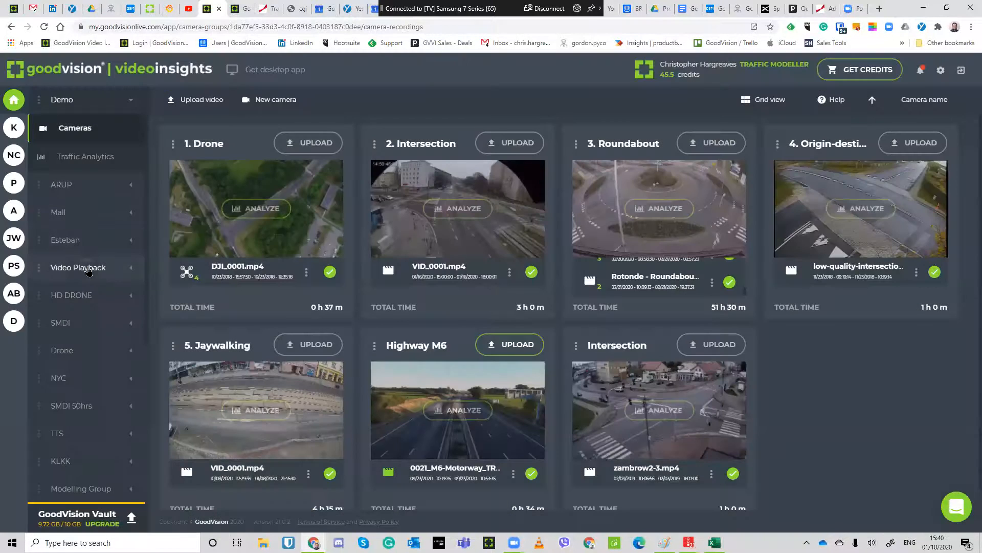
# Step: Open the scene description of Cam 2 in the Video Playback camera group
pyautogui.click(97, 266)
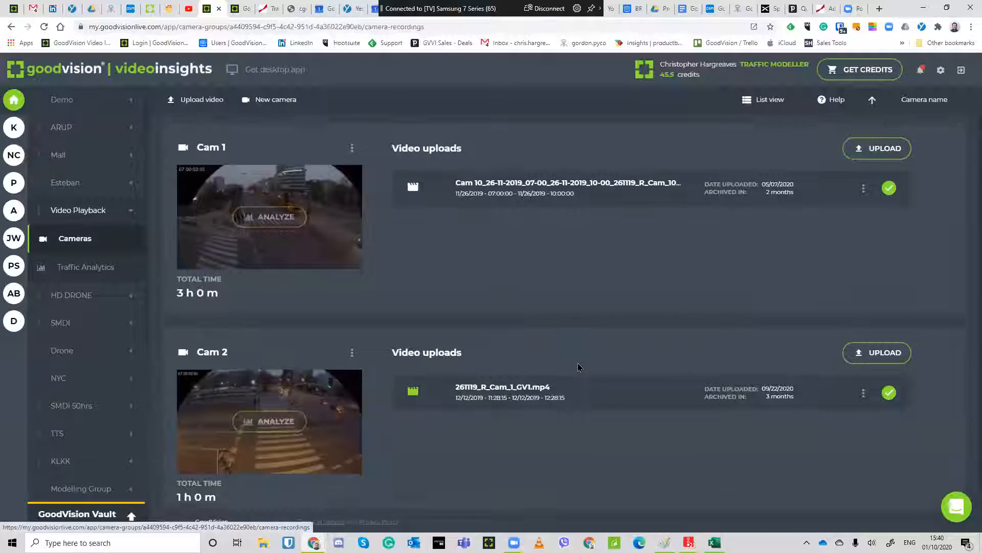
pyautogui.scroll(-1, 577, 367)
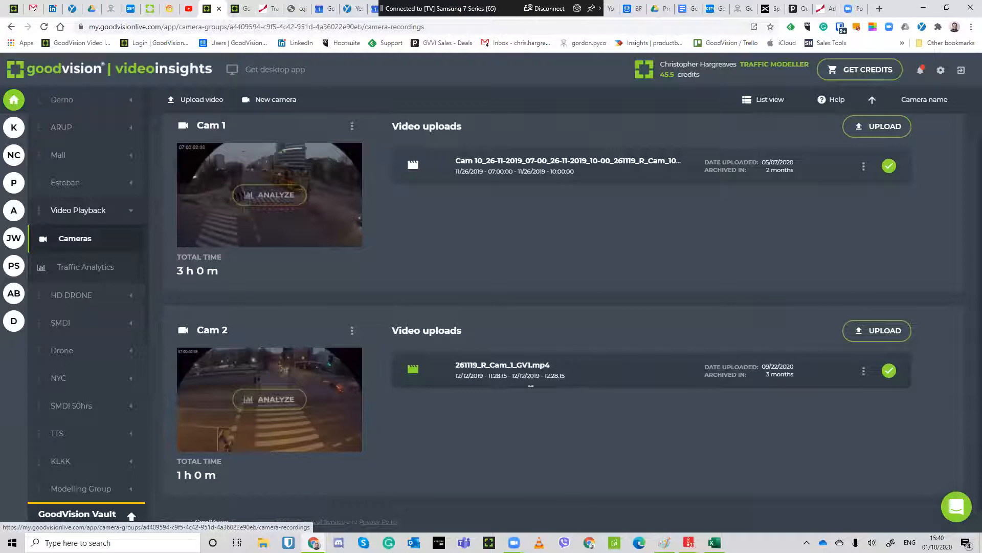
pyautogui.click(295, 399)
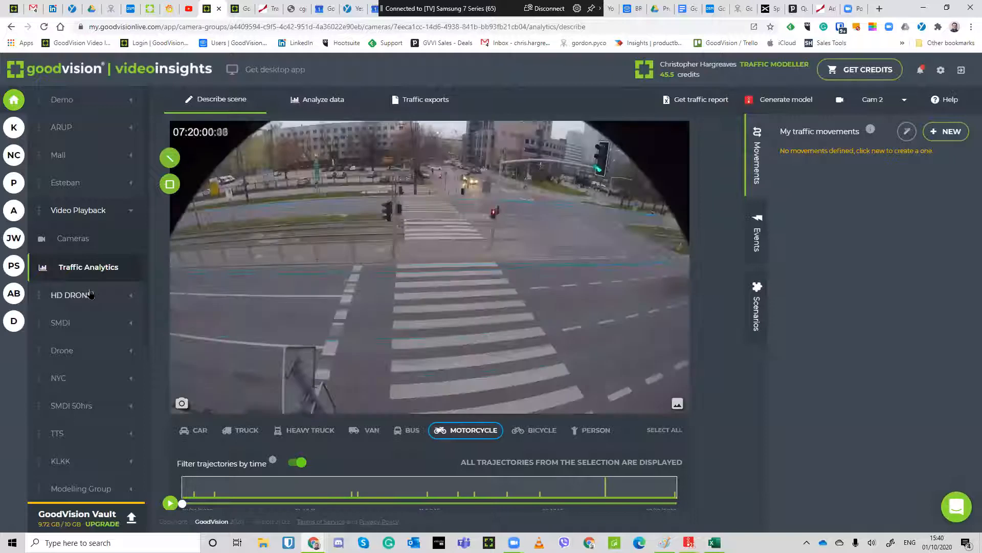
# Step: Return to the Video Playback cameras and view the scene description of Cam 1 with its trajectory timeline
pyautogui.click(82, 248)
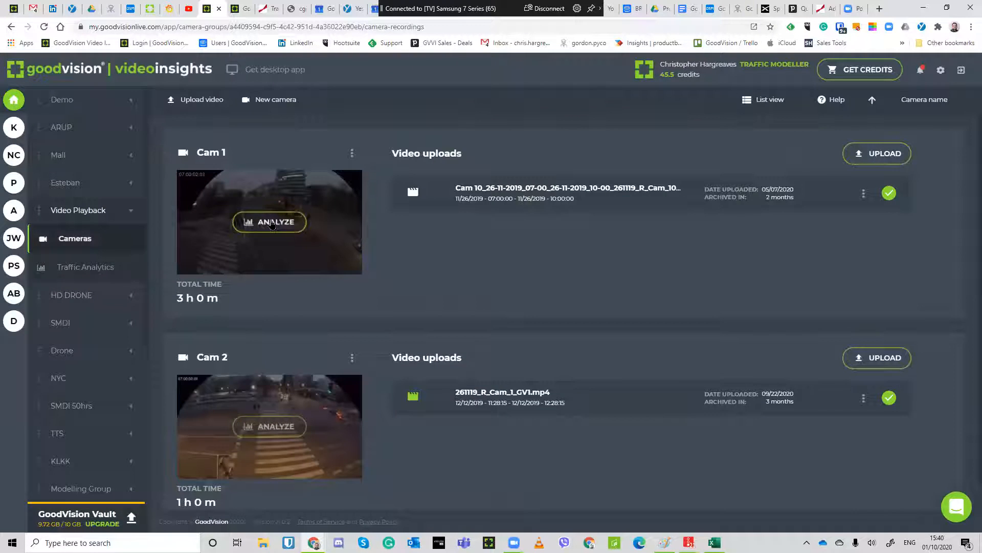
pyautogui.click(274, 223)
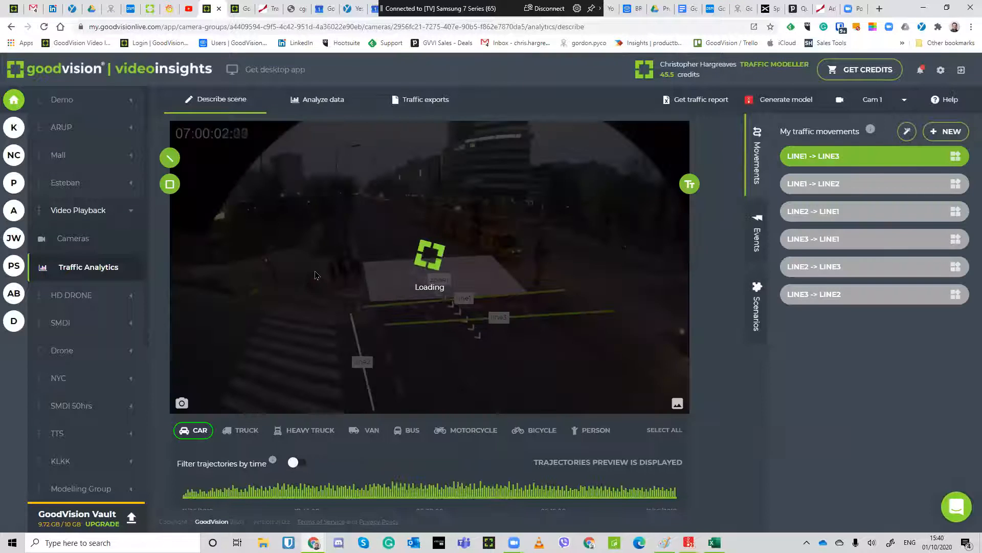
pyautogui.scroll(-1, 313, 271)
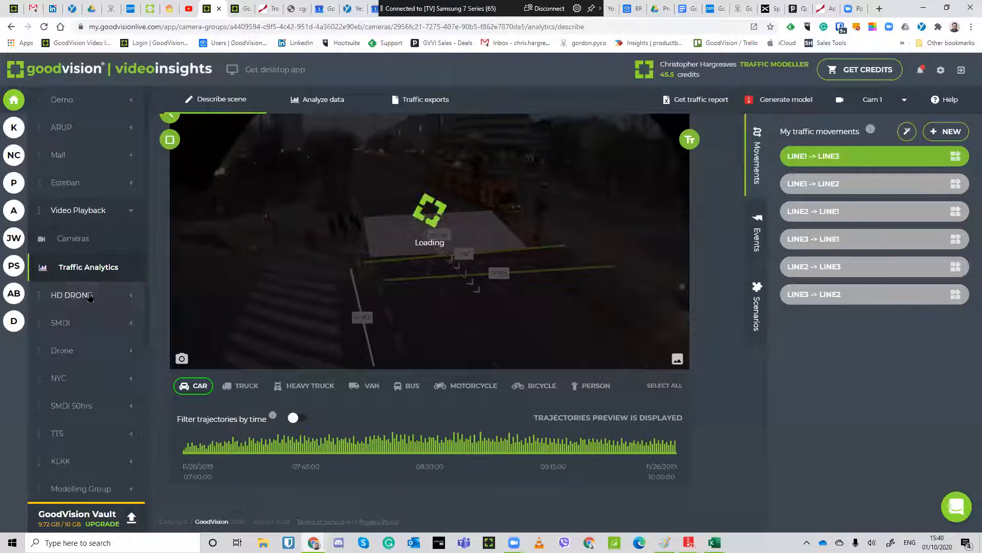
# Step: Reopen the scene description of Cam 2, play its footage from 11:31:49, and stop the playback
pyautogui.click(81, 253)
pyautogui.click(294, 434)
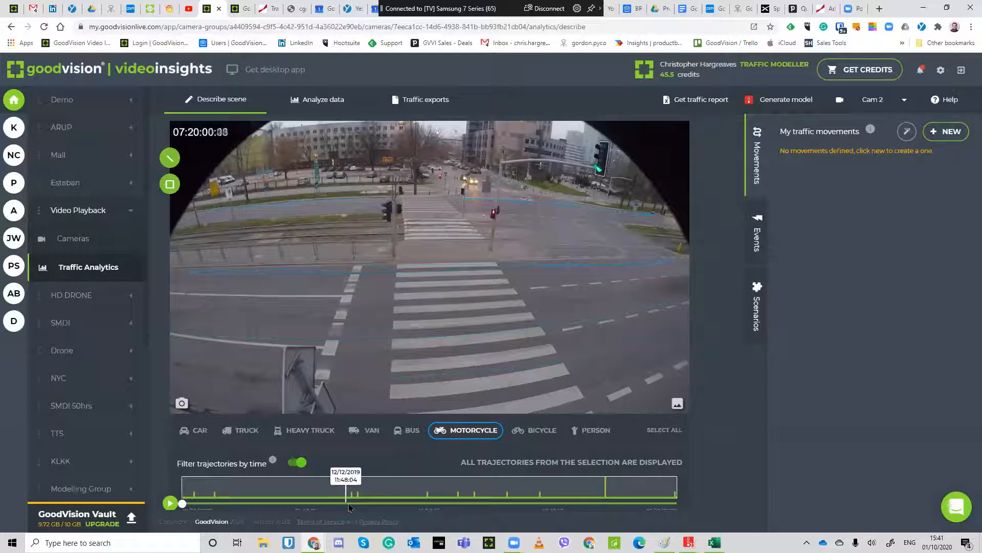
pyautogui.click(210, 503)
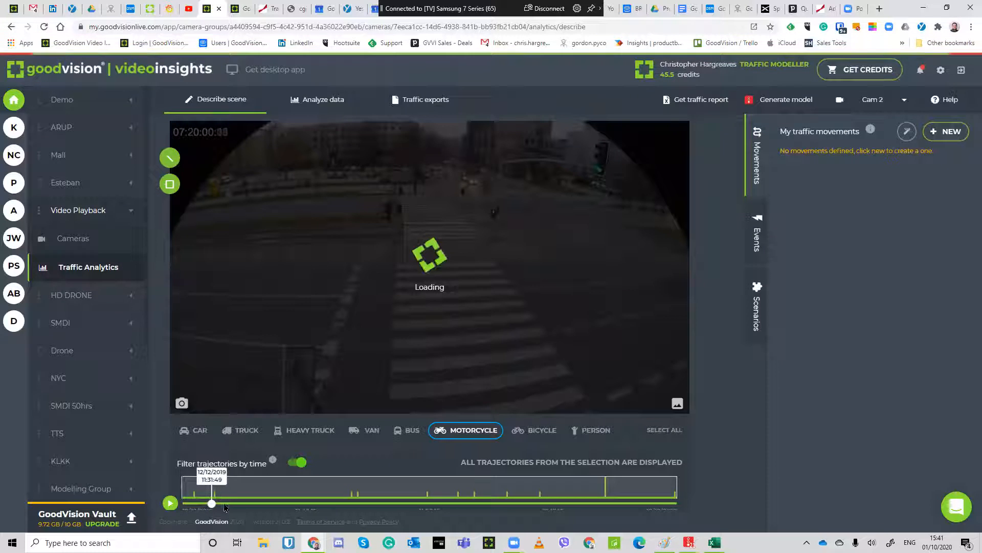
pyautogui.click(177, 500)
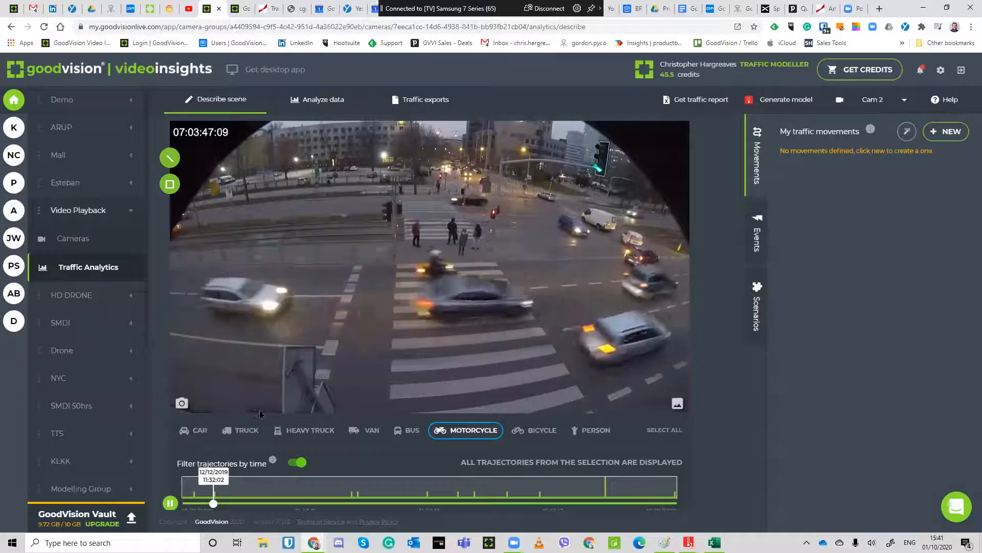
pyautogui.click(171, 504)
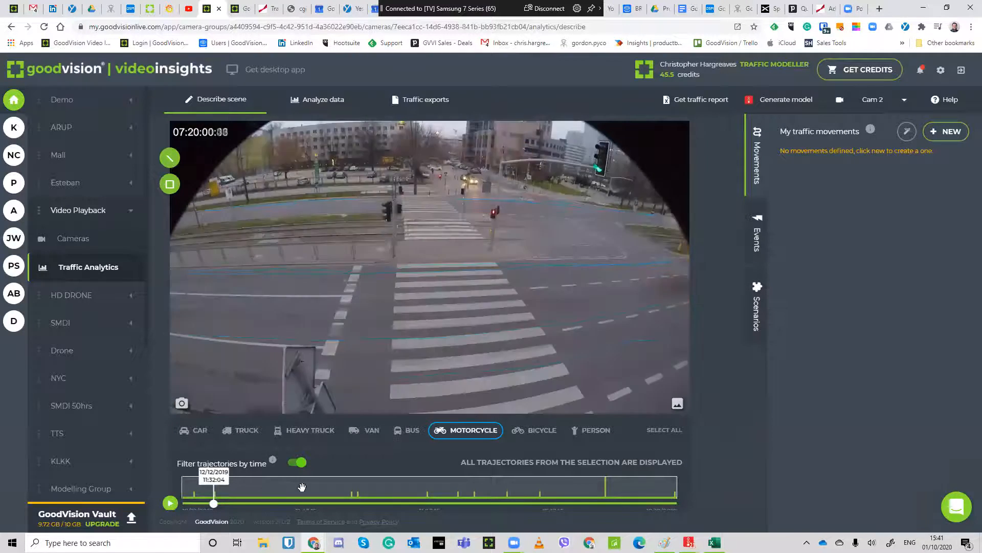
# Step: Move the Cam 2 playback position forward to 11:56:27 and back to 11:43:55
pyautogui.moveTo(211, 504); pyautogui.dragTo(415, 503)
pyautogui.scroll(-1, 415, 503)
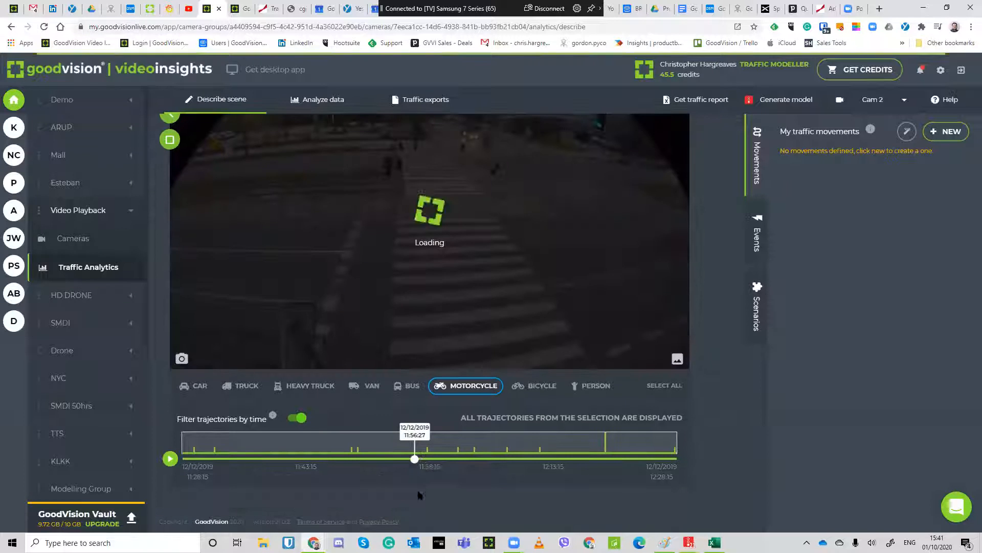
pyautogui.moveTo(414, 457); pyautogui.dragTo(311, 458)
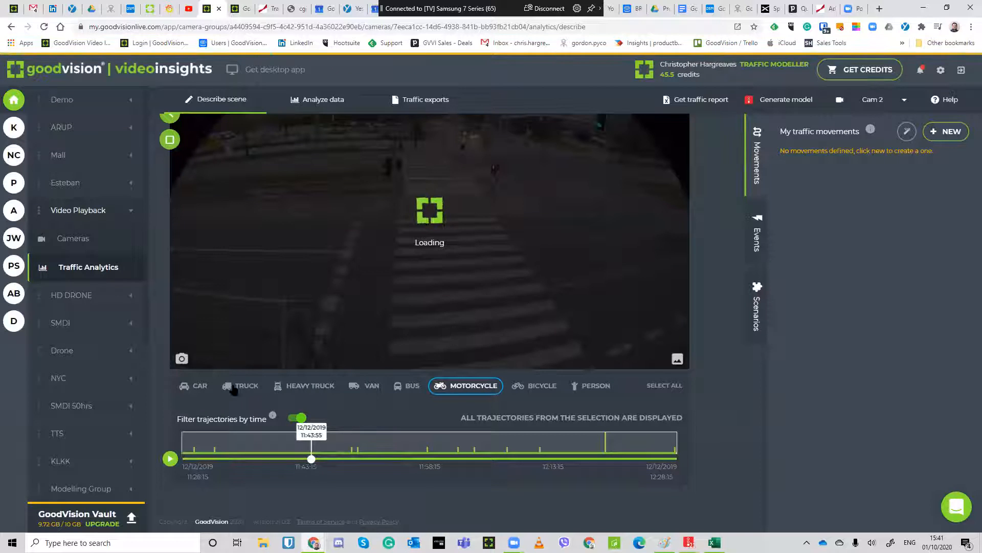